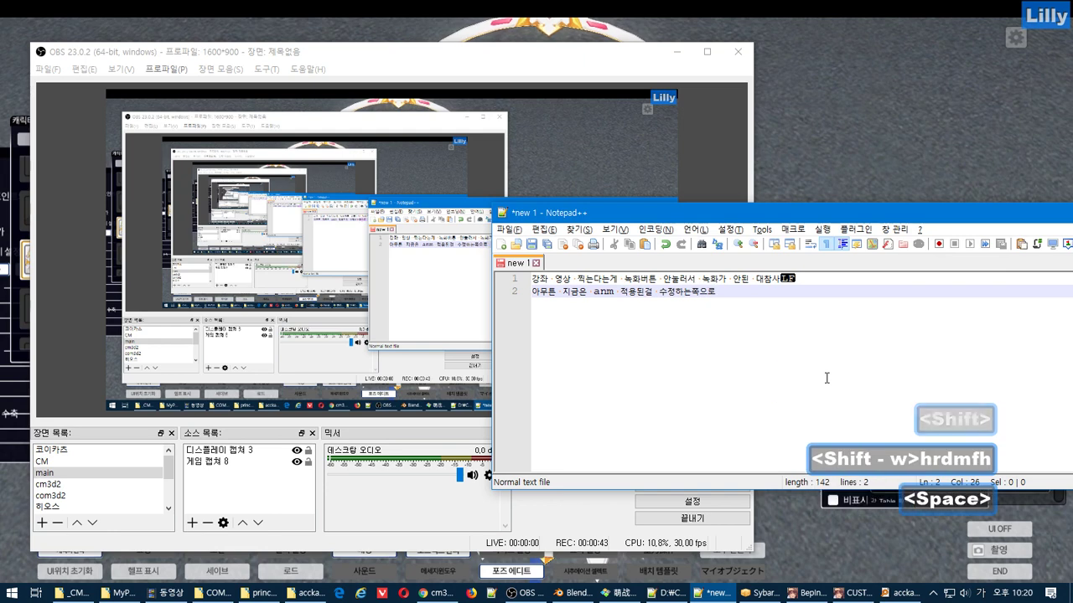
# Finish the second note line with the words "방향을 잡을거"
pyautogui.write('잡')
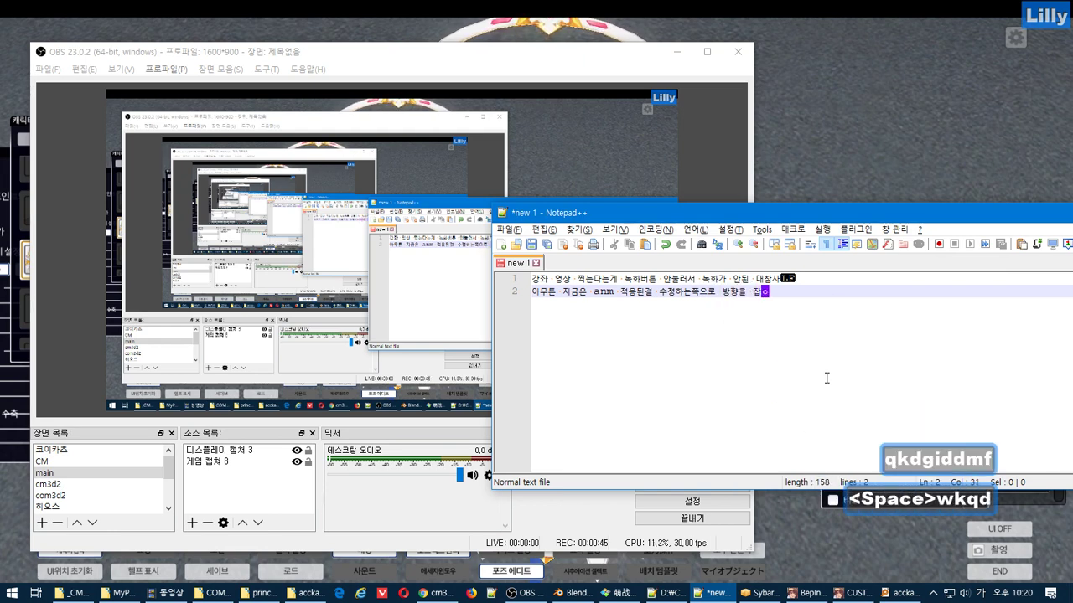
pyautogui.write('을거')
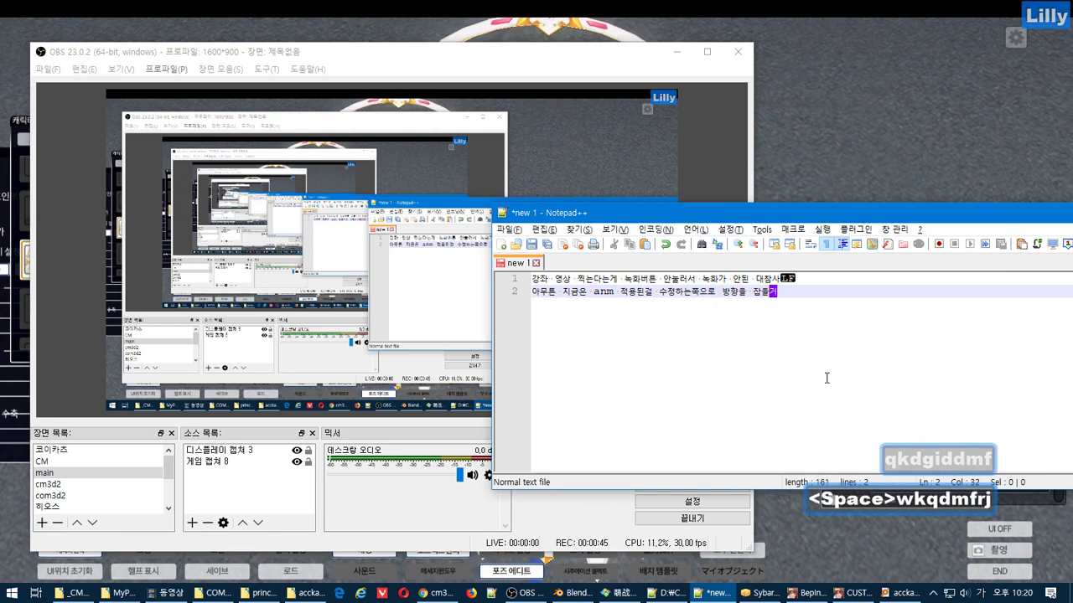
# Switch to Custom Order Maid 3D 2, show the ACCex material list and try to export the menu of Acc: Bangs
pyautogui.click(815, 181)
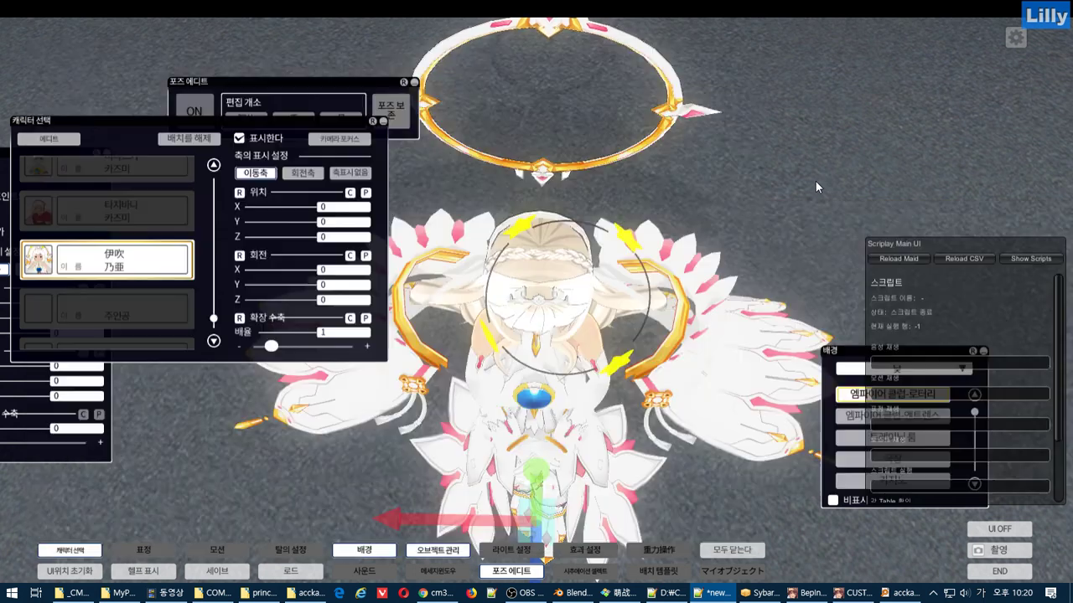
pyautogui.press('F12')
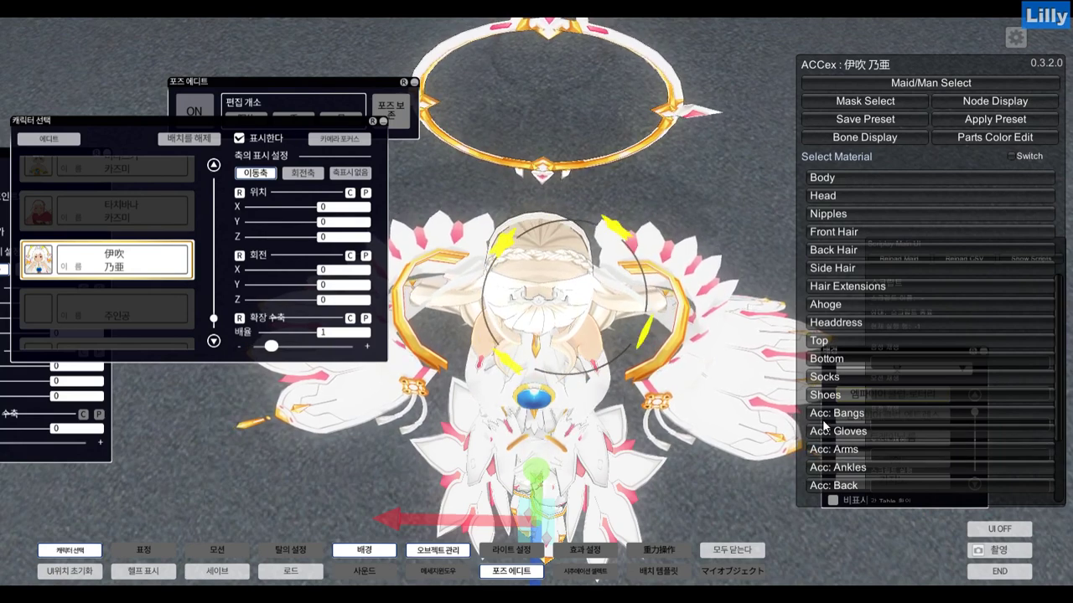
pyautogui.click(836, 413)
pyautogui.click(833, 482)
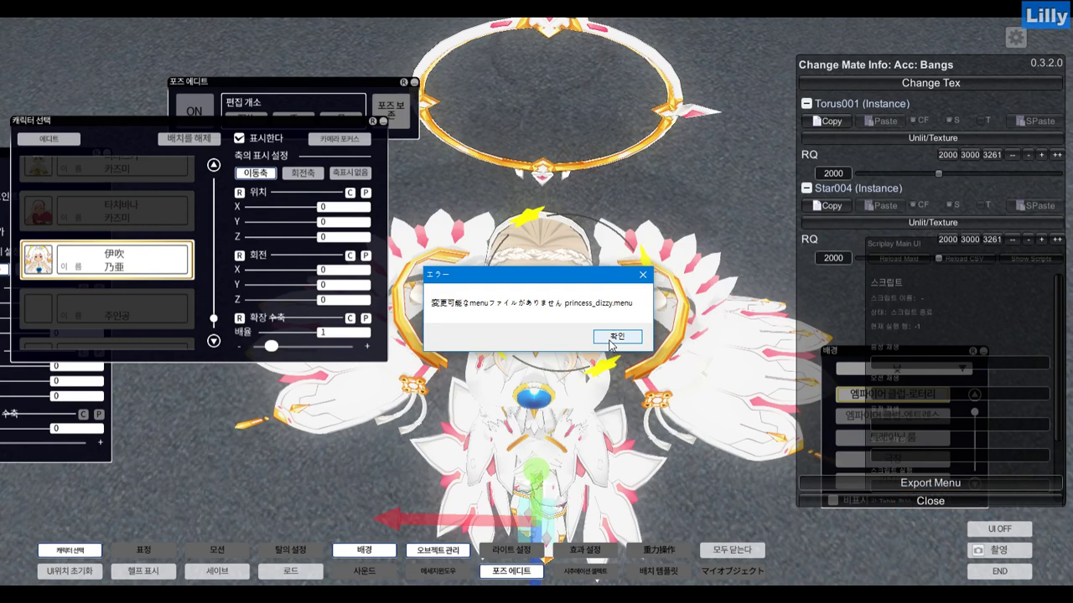
pyautogui.click(612, 338)
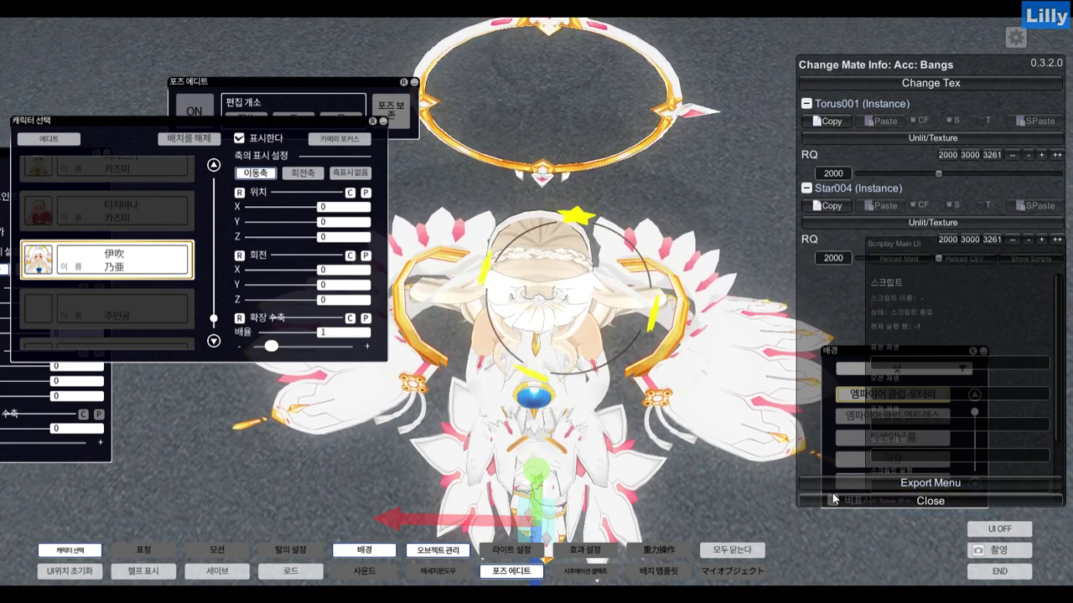
# Close the Acc: Bangs material info, reopen it and retry the menu export
pyautogui.click(834, 500)
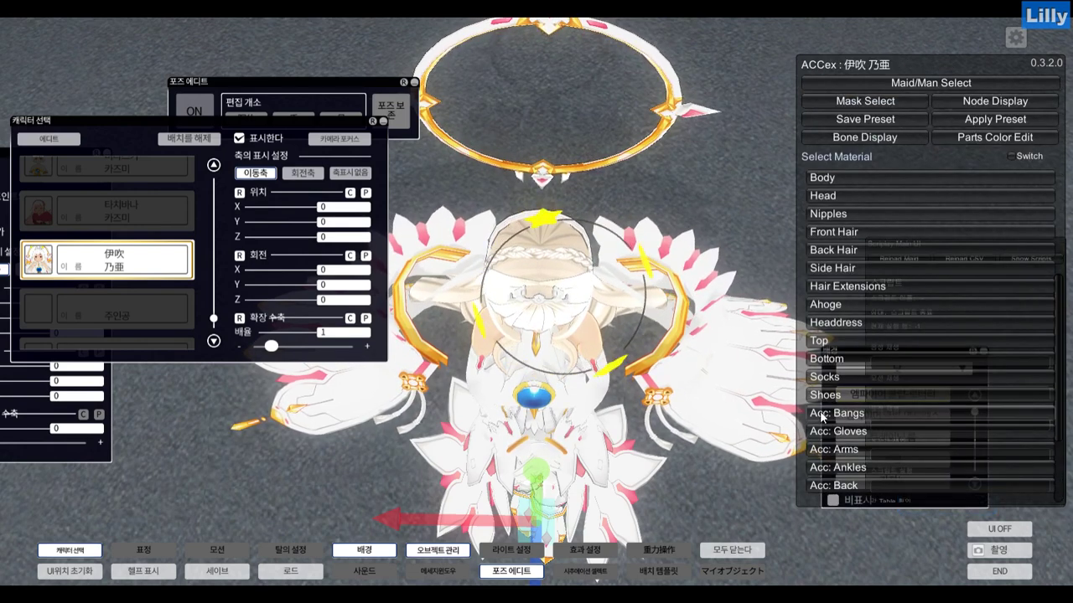
pyautogui.doubleClick(822, 415)
pyautogui.click(821, 484)
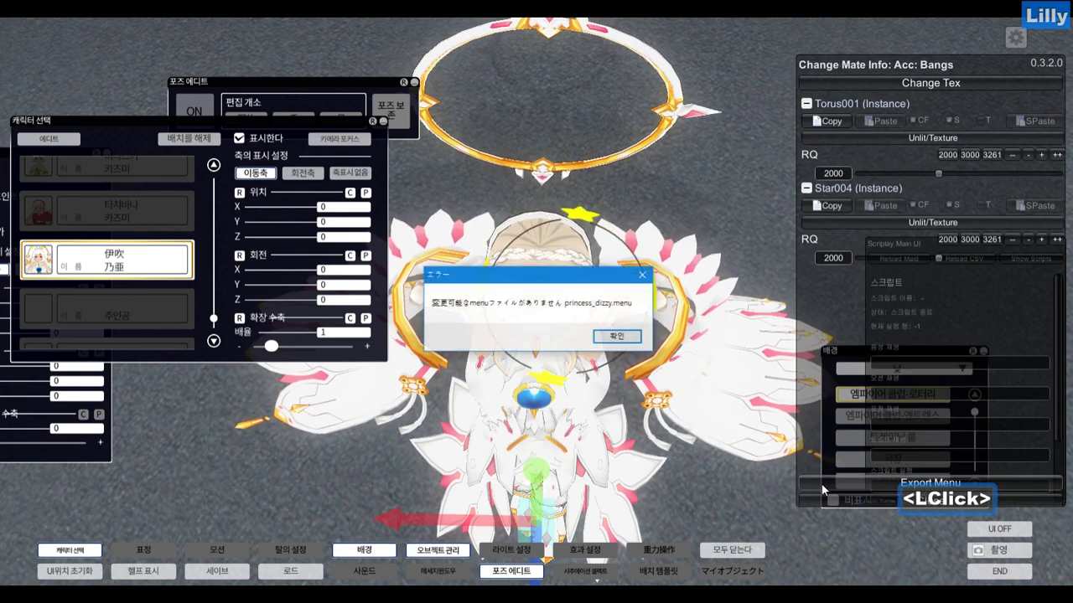
pyautogui.click(617, 338)
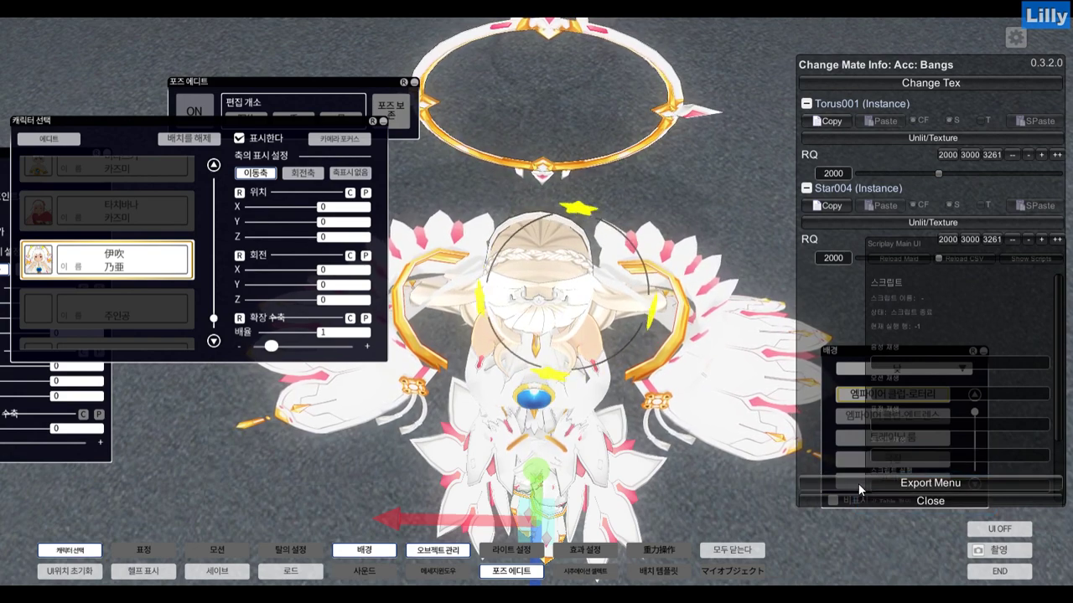
# Switch to the princess_dizzy folder in File Explorer and copy its full path
pyautogui.hotkey('alt', 'Tab')
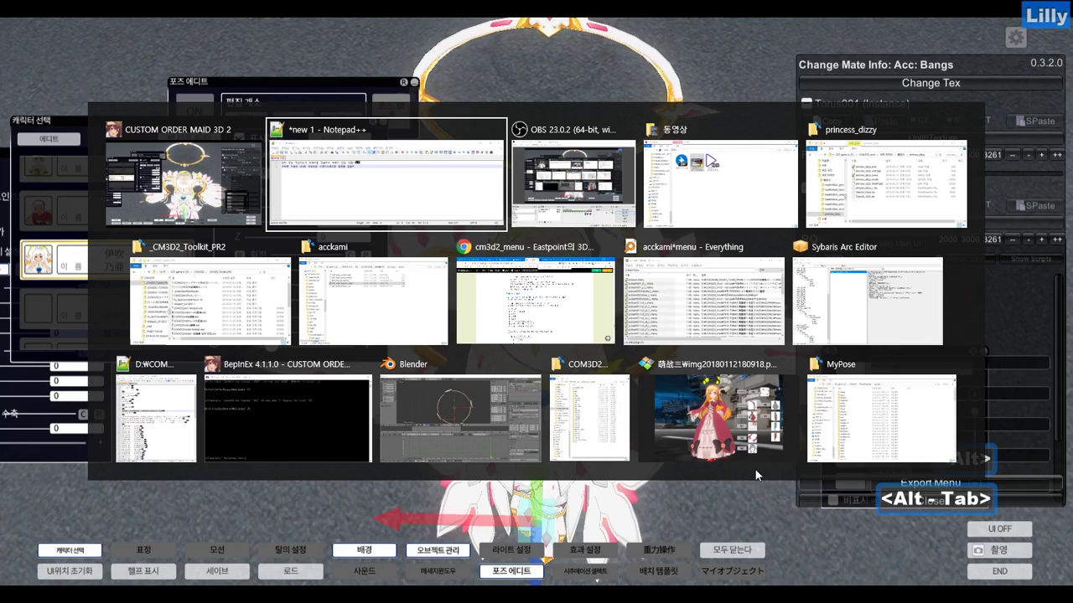
pyautogui.hotkey('alt', 'Tab')
pyautogui.hotkey('alt', 'Tab')
pyautogui.hotkey('alt', 'Tab')
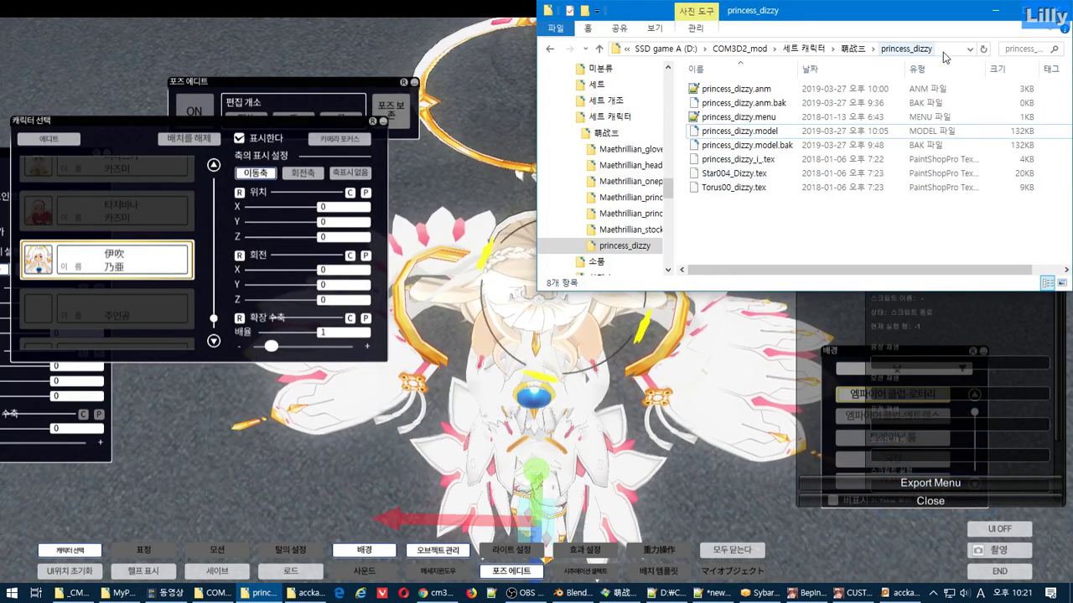
pyautogui.click(951, 54)
pyautogui.hotkey('ctrl', 'c')
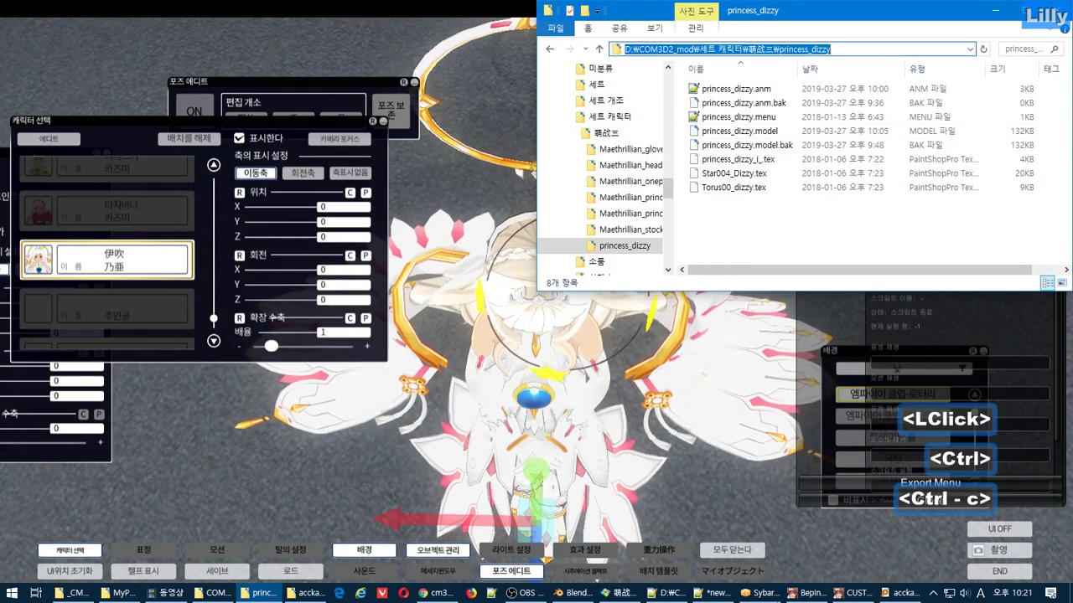
# Switch to Notepad++ and add the note line "파일명 따는거 볼려고 했는데 이유없이 안되네"
pyautogui.click(717, 592)
pyautogui.press('Return')
pyautogui.write('파일')
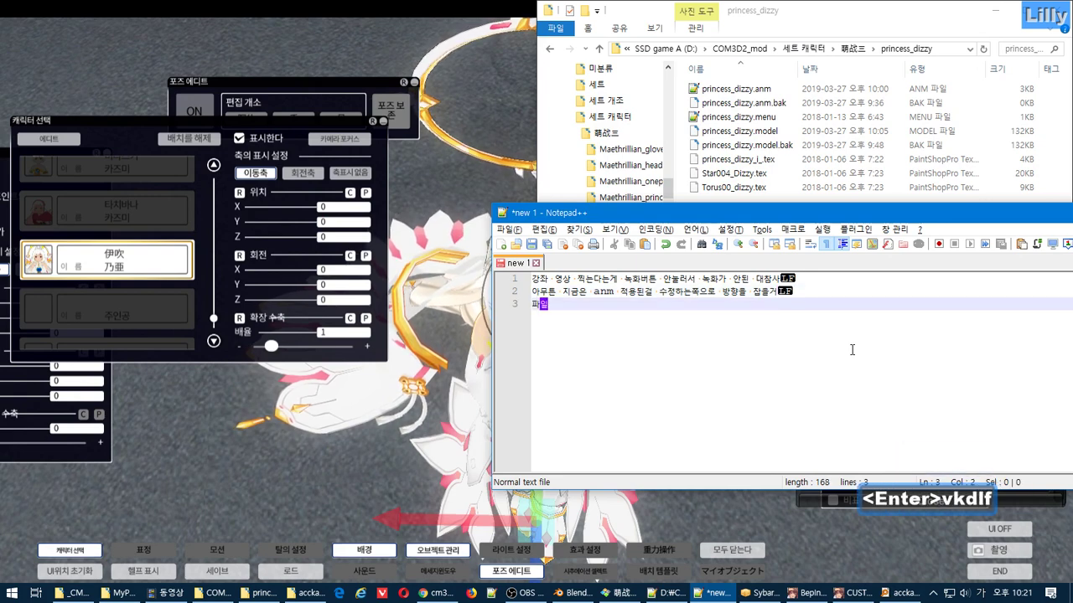
pyautogui.write('명 ㄸ는거 볼려고 했느')
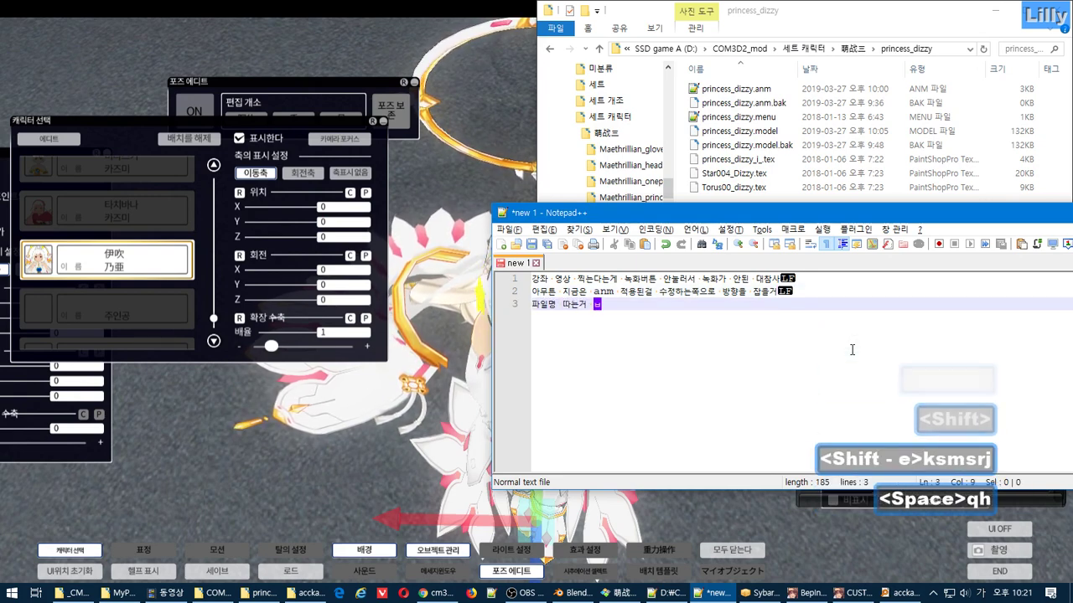
pyautogui.write('ㄴ데 이유업')
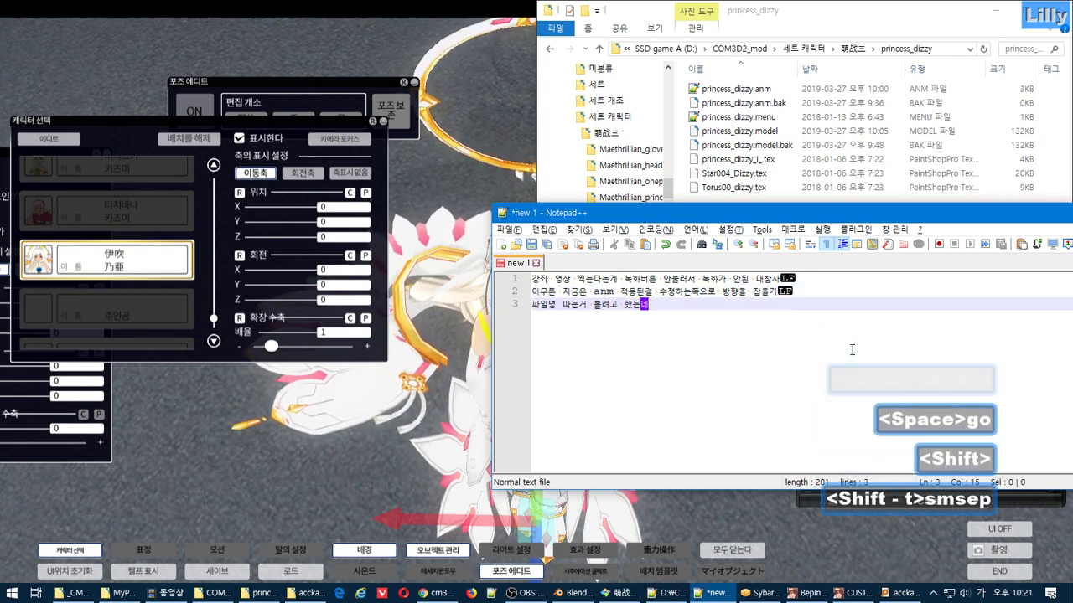
pyautogui.write('ㅅ이 ')
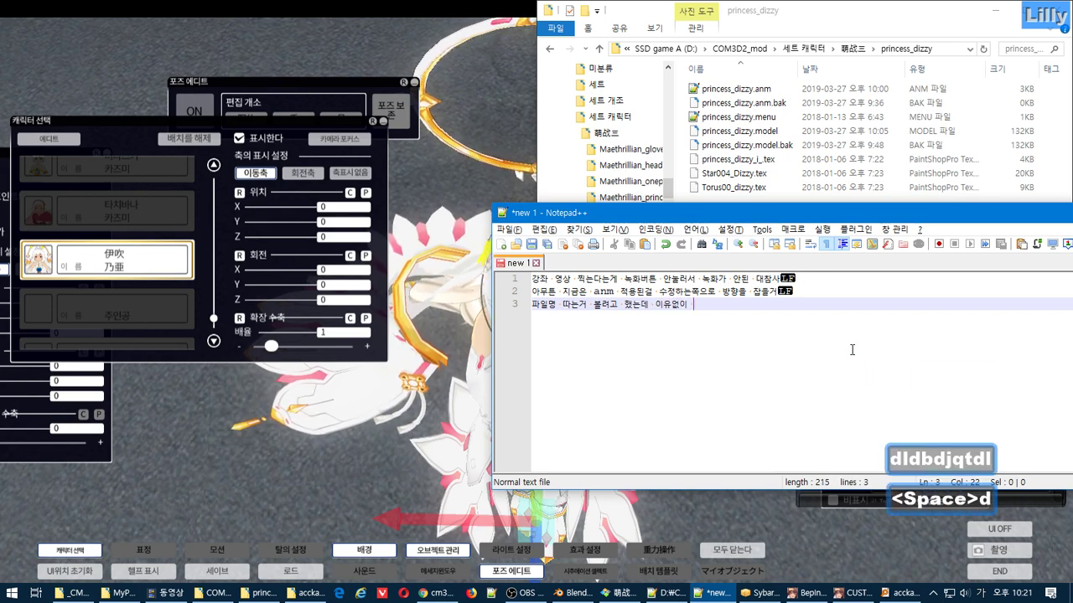
pyautogui.write('안되네')
pyautogui.press('Return')
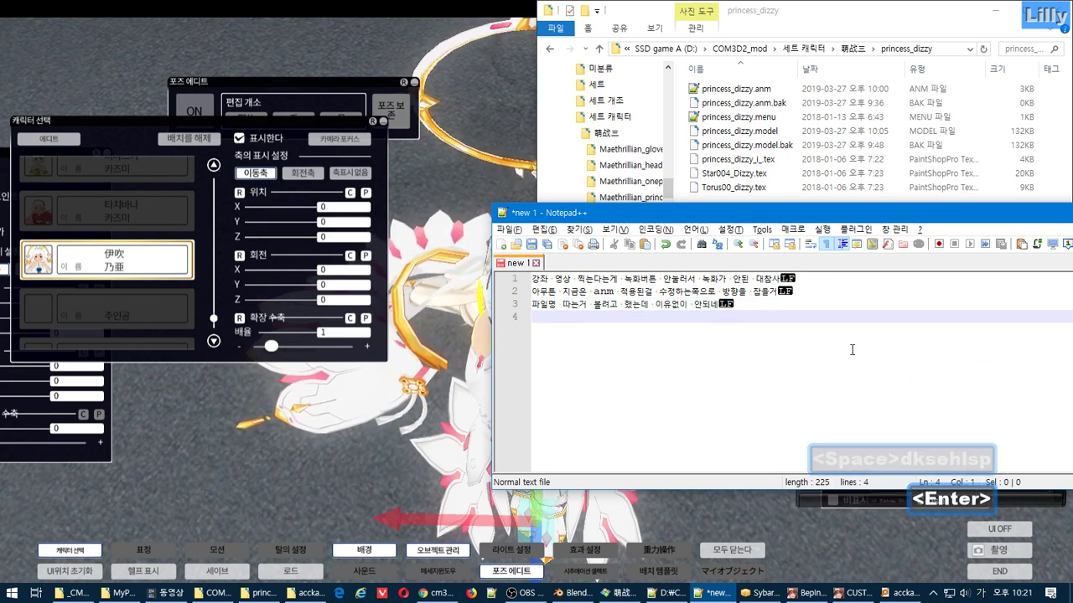
# Write "아무튼 해당 모델 파일 열기" on the fourth note line
pyautogui.write('아무튼 ')
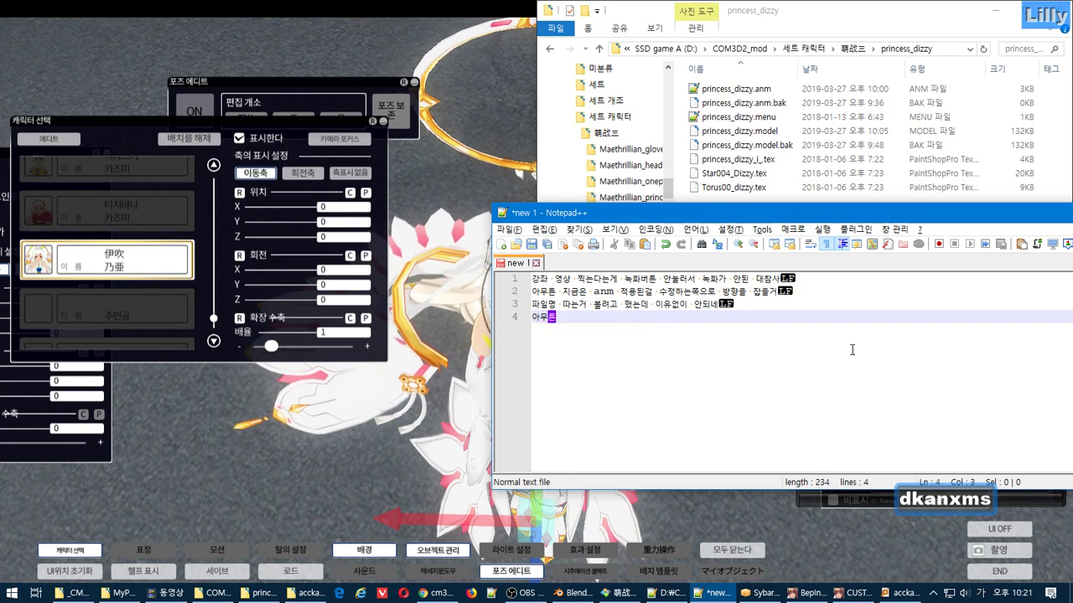
pyautogui.write('ㅎ')
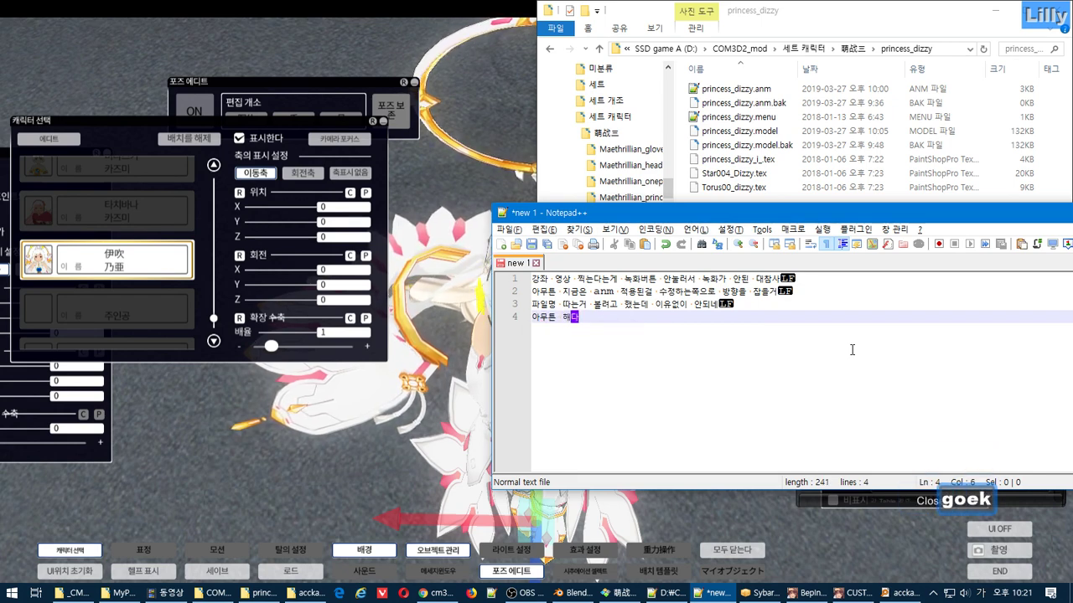
pyautogui.write('ㅐ당 모델 파일 열기')
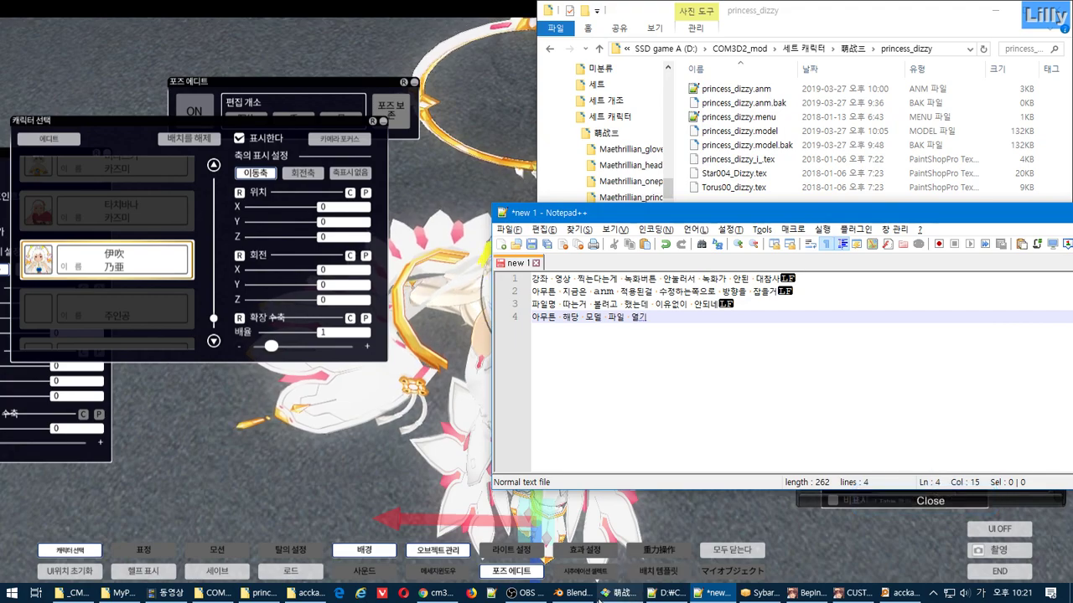
# Switch to Blender and delete the selected ring model and its armature from the scene
pyautogui.click(593, 594)
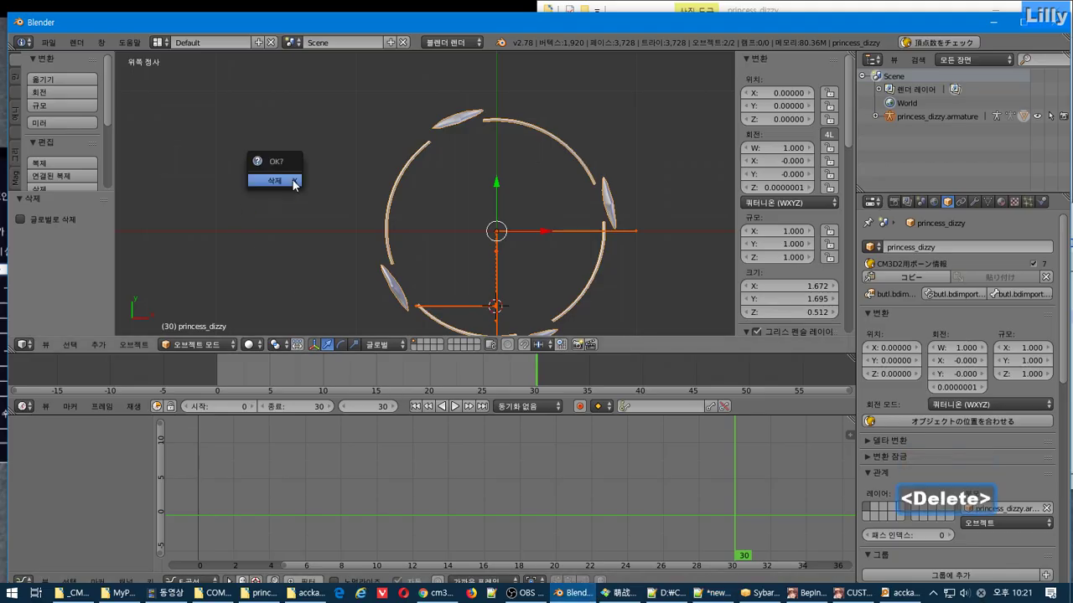
pyautogui.press('Return')
# Import princess_dizzy.model as a CM3D2 model from the copied princess_dizzy folder path
pyautogui.click(49, 42)
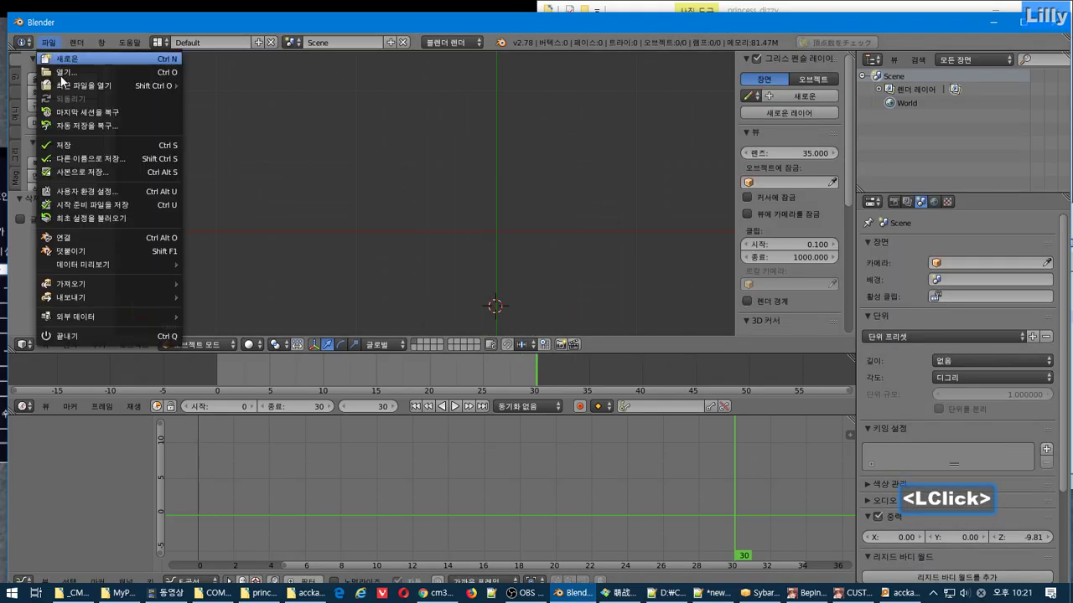
pyautogui.moveTo(76, 285)
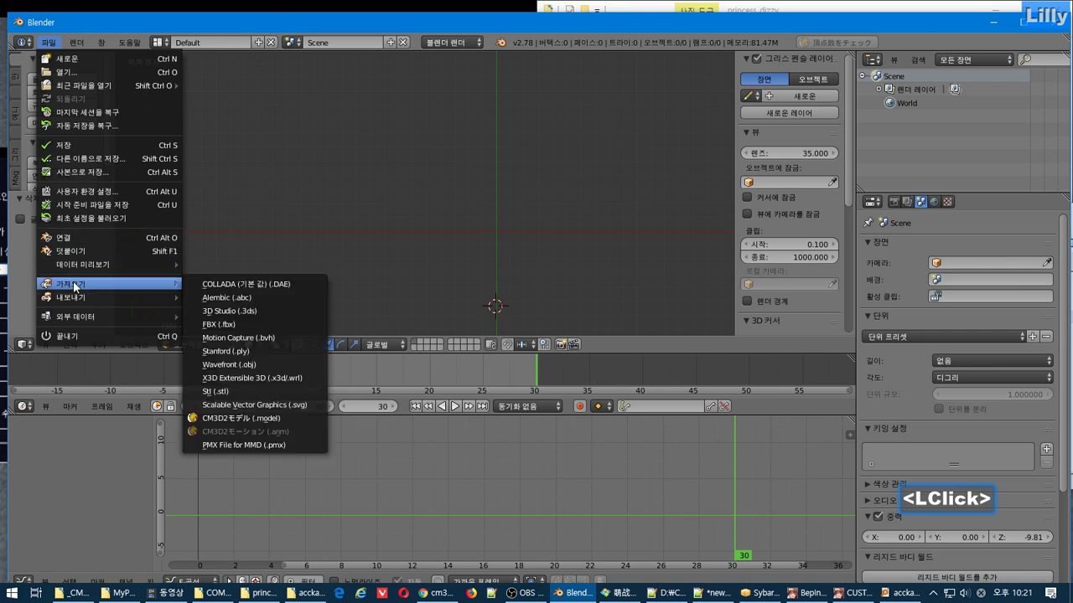
pyautogui.click(301, 419)
pyautogui.doubleClick(381, 123)
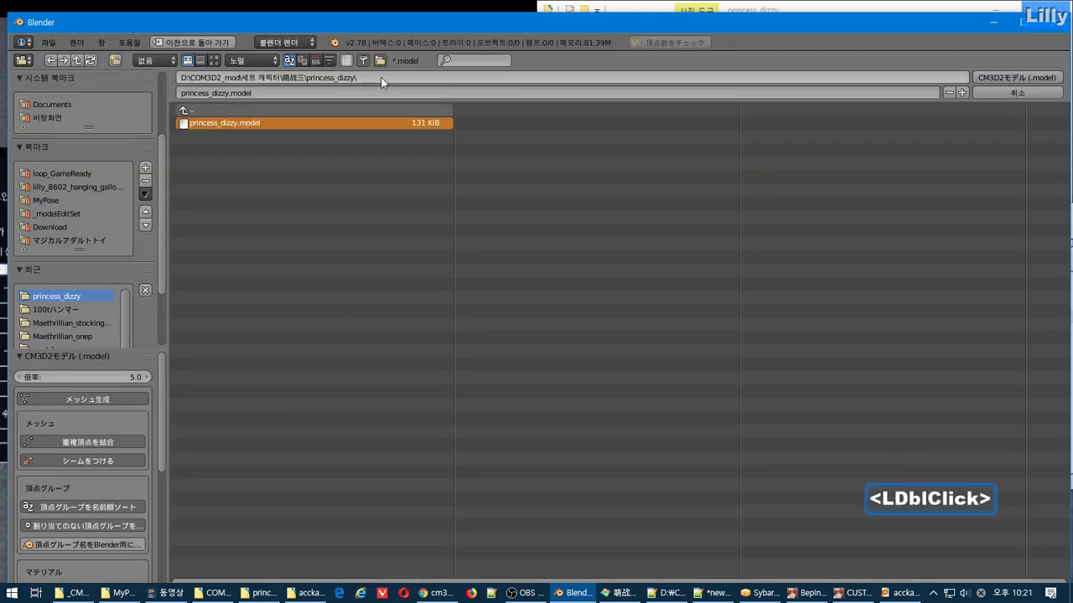
pyautogui.click(381, 77)
pyautogui.hotkey('ctrl', 'v')
pyautogui.press('Return')
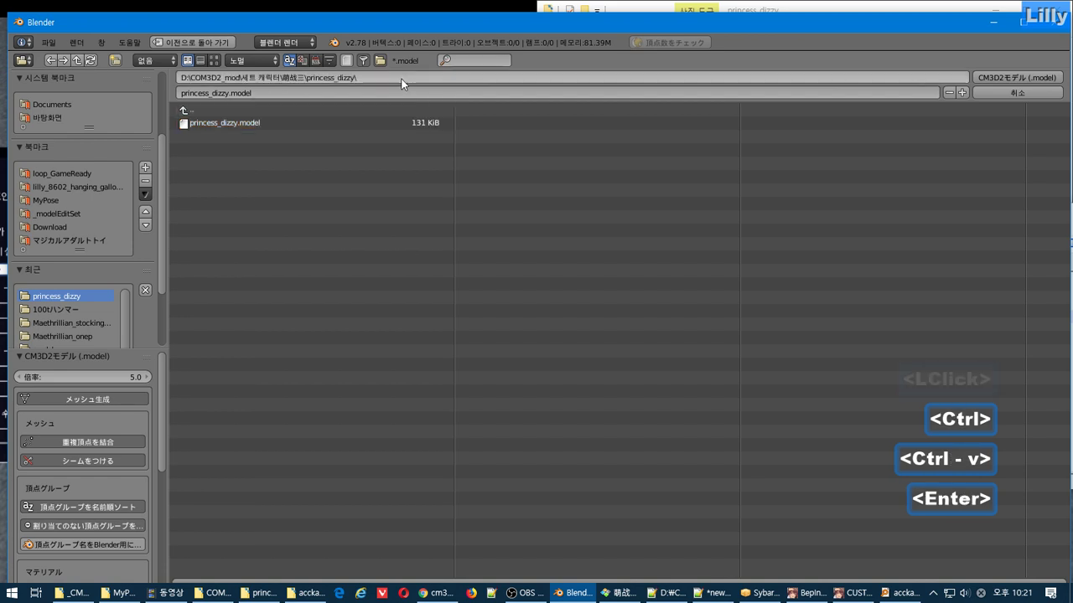
pyautogui.click(361, 126)
pyautogui.doubleClick(360, 125)
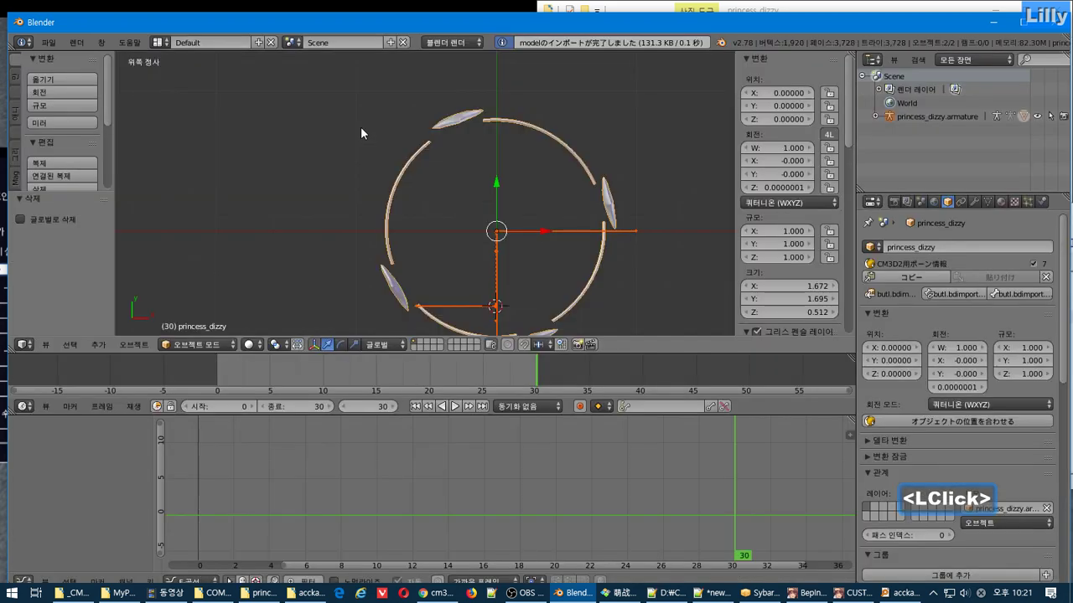
# Enlarge the 3D viewport by shrinking the graph editor area, and view the imported ring model at an angle
pyautogui.scroll(-3, 472, 184)
pyautogui.scroll(2, 474, 190)
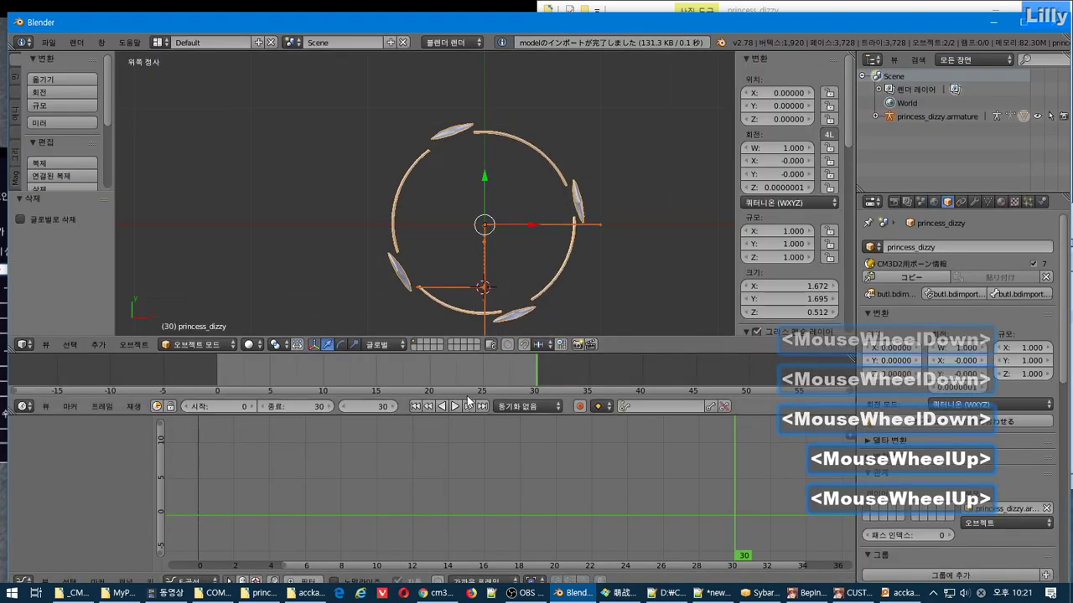
pyautogui.moveTo(482, 400); pyautogui.dragTo(514, 503)
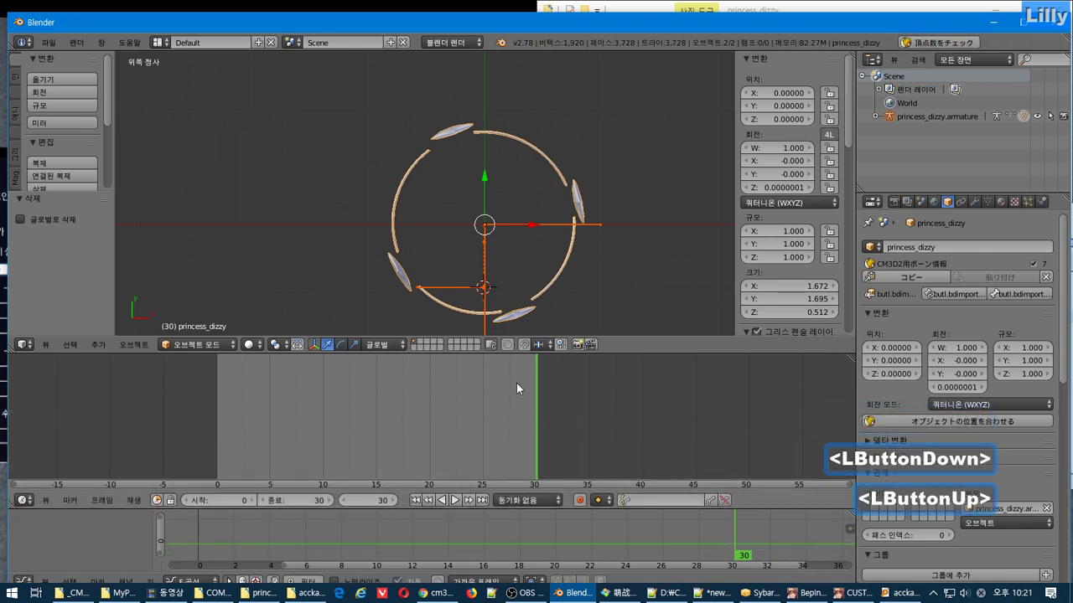
pyautogui.moveTo(525, 355); pyautogui.dragTo(528, 437)
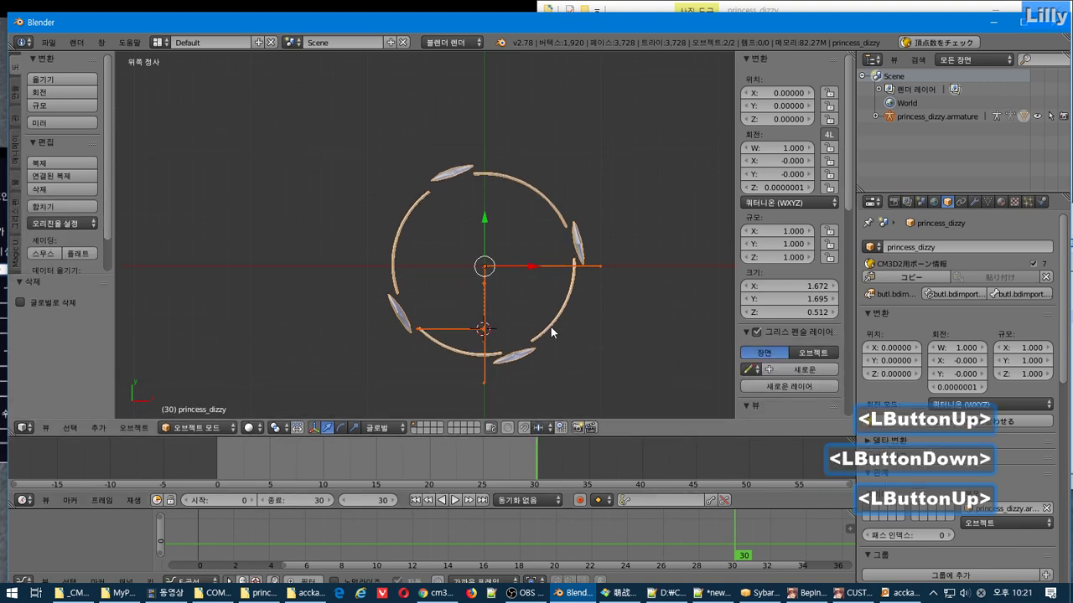
pyautogui.moveTo(557, 308); pyautogui.dragTo(497, 296, button='middle')
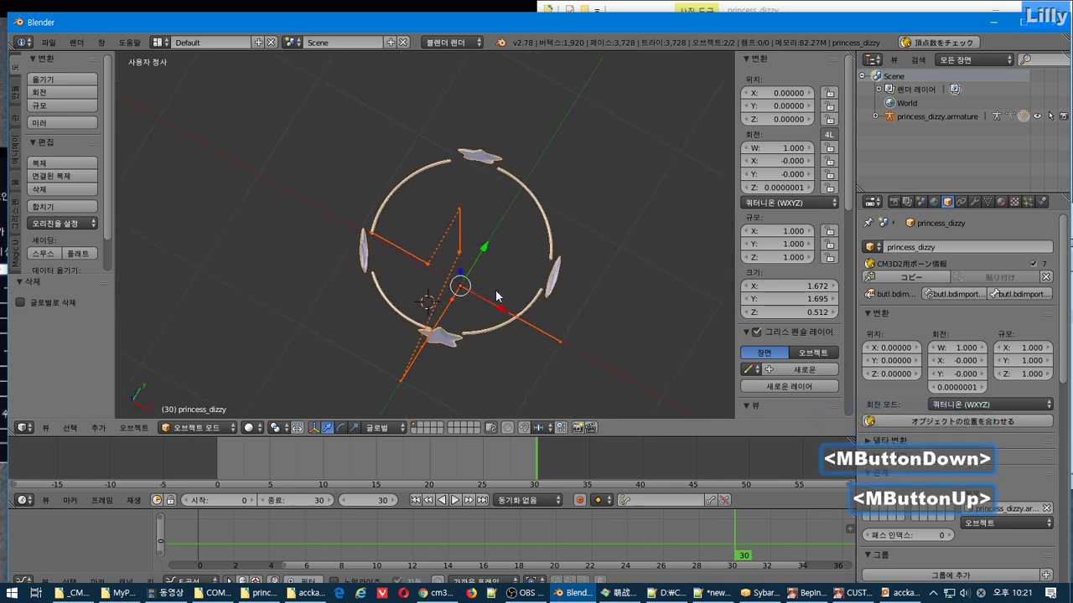
# Select the princess_dizzy armature and expand its entry in the outliner
pyautogui.rightClick(465, 239)
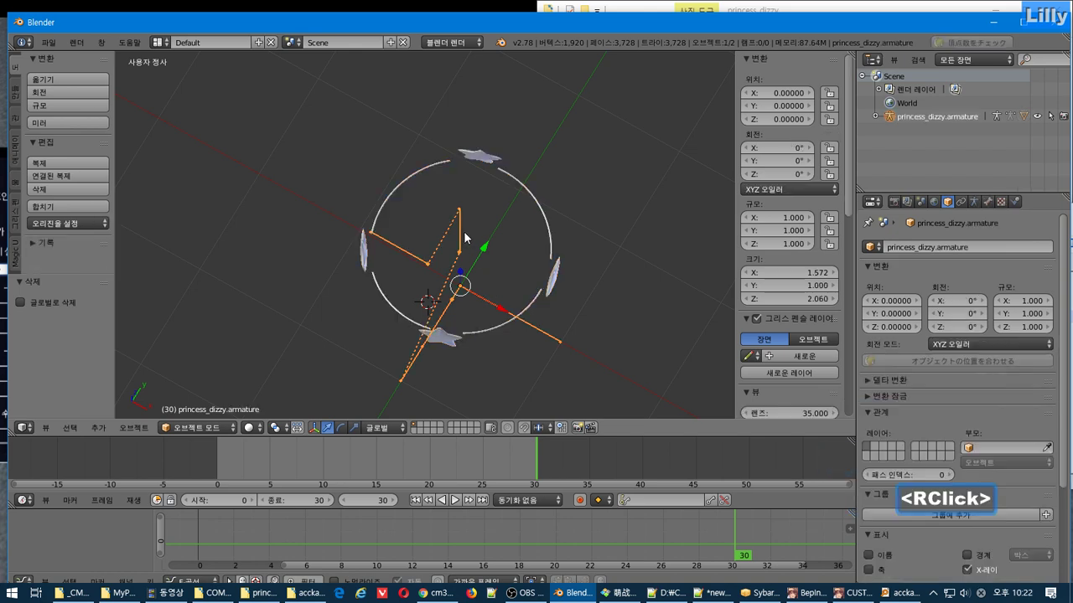
pyautogui.click(235, 430)
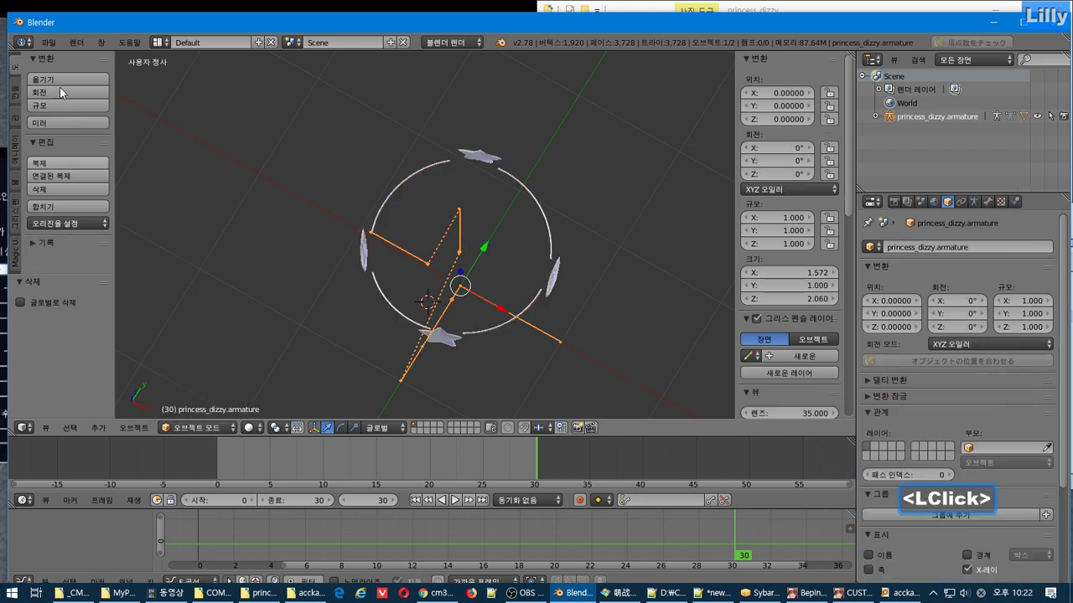
pyautogui.click(876, 116)
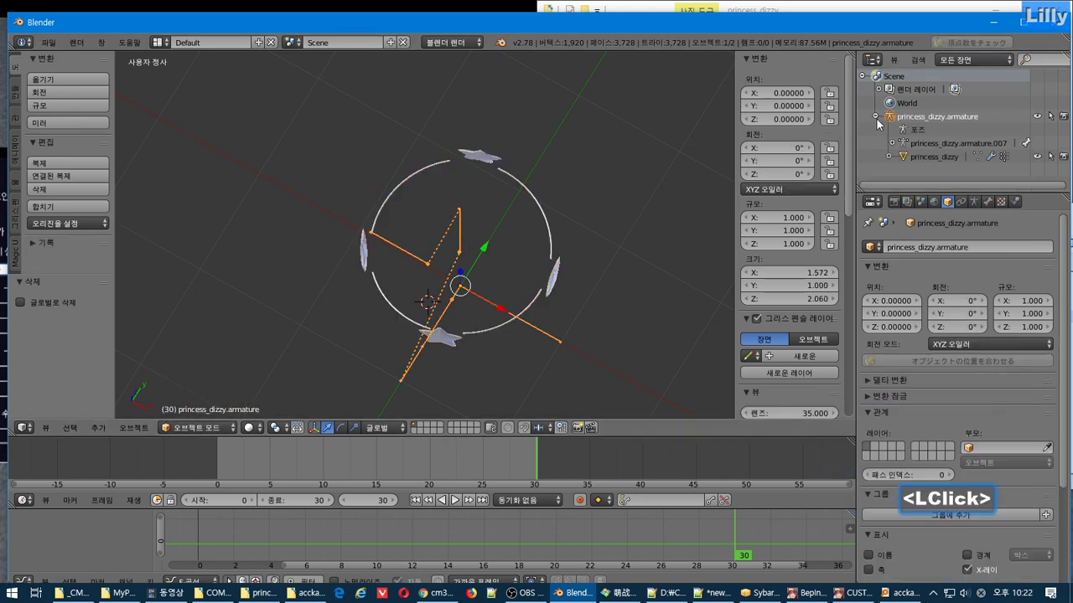
# Switch to Notepad++ and add a new line to the notes reading "anm 파일 불러오는법"
pyautogui.hotkey('alt', 'Tab')
pyautogui.keyDown('alt'); pyautogui.click(418, 215); pyautogui.keyUp('alt')
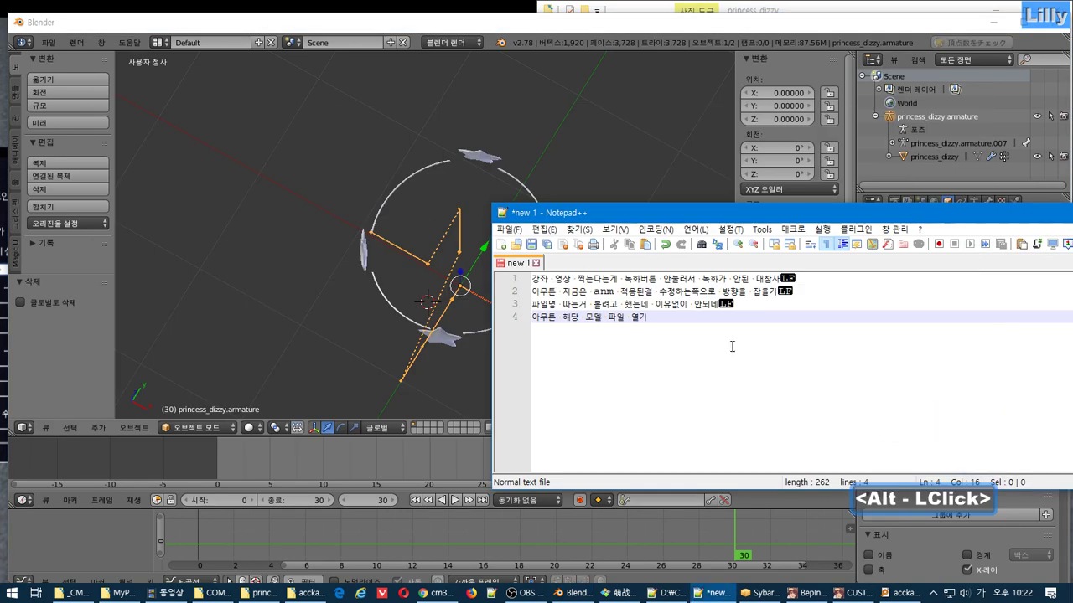
pyautogui.press('Return')
pyautogui.press('Hangul')
pyautogui.write('anm')
pyautogui.press('Hangul')
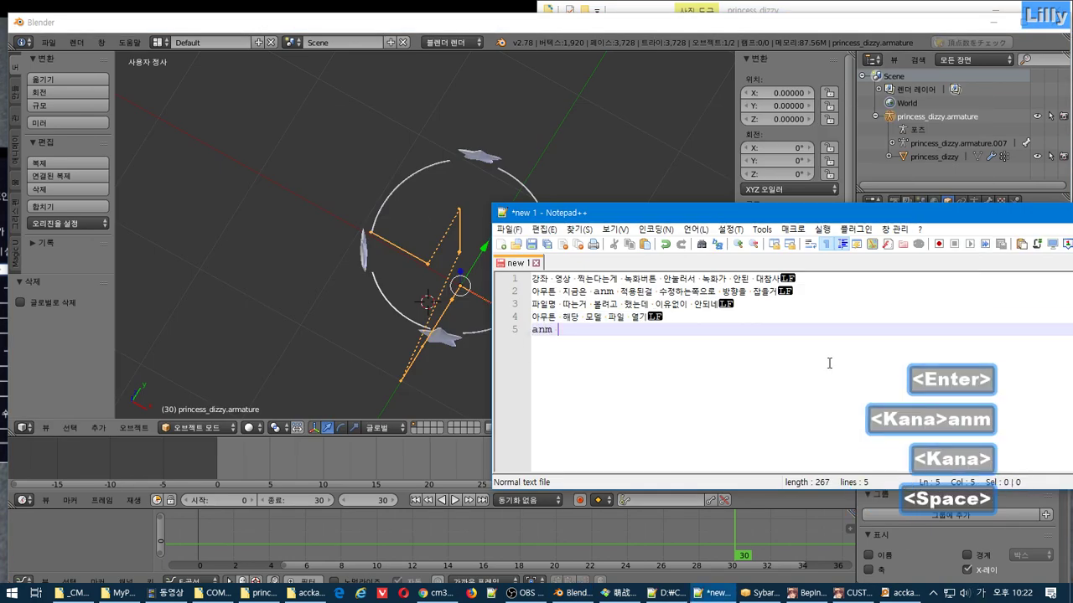
pyautogui.write('파이ㄹ 불러오는법')
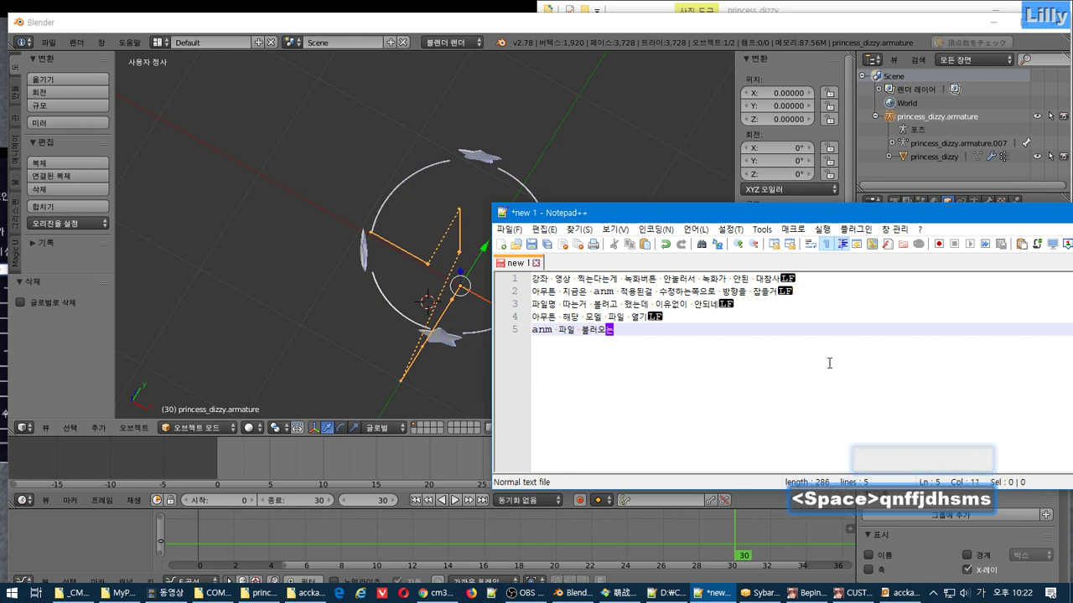
# Start another line in the notes with the text "본을 선택한 상태에서"
pyautogui.press('Return')
pyautogui.write('본을 ')
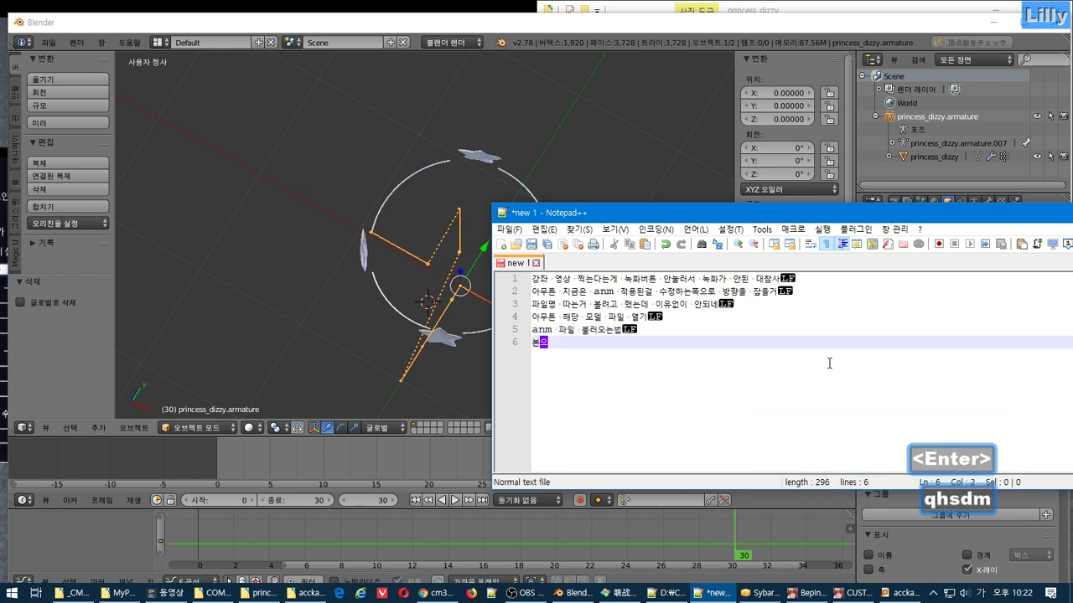
pyautogui.write('선택한 상')
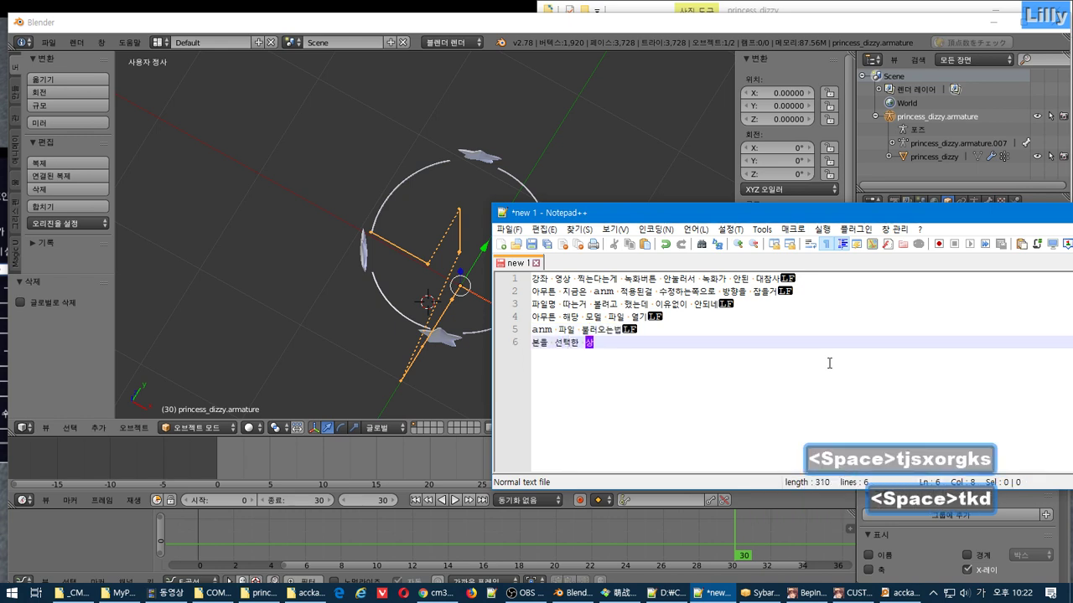
pyautogui.write('태에서')
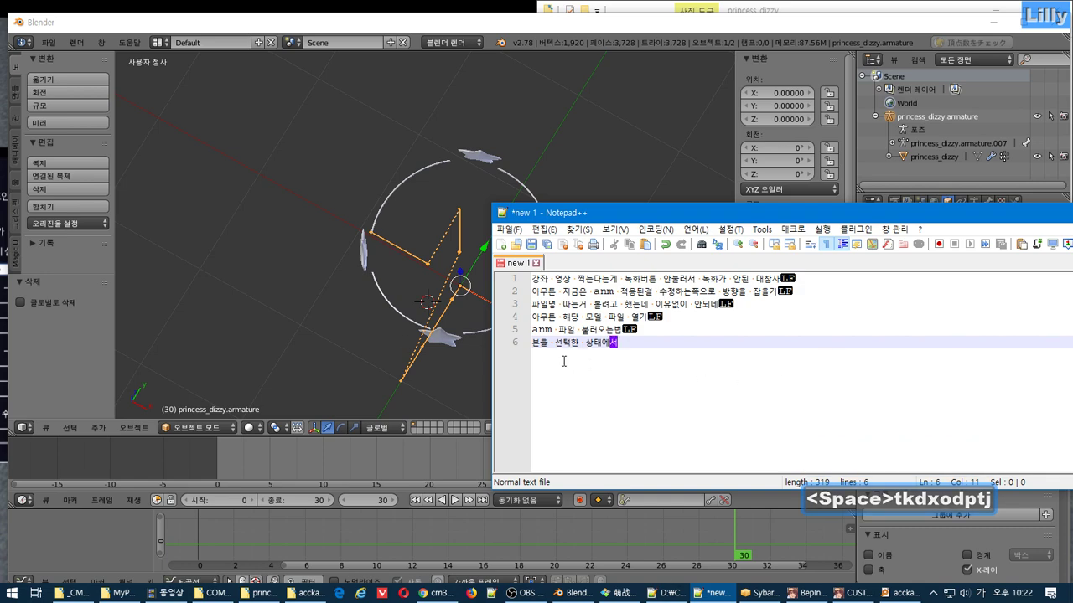
# Switch to Blender, import princess_dizzy.anm as a CM3D2 motion onto the selected armature, and briefly play the animation
pyautogui.click(387, 337)
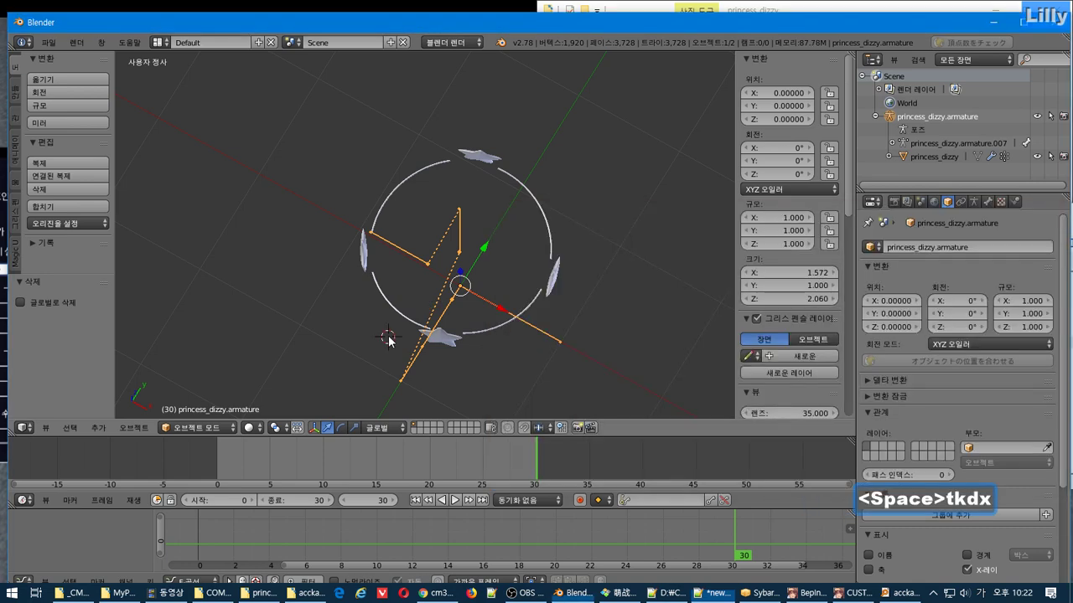
pyautogui.rightClick(547, 262)
pyautogui.rightClick(441, 268)
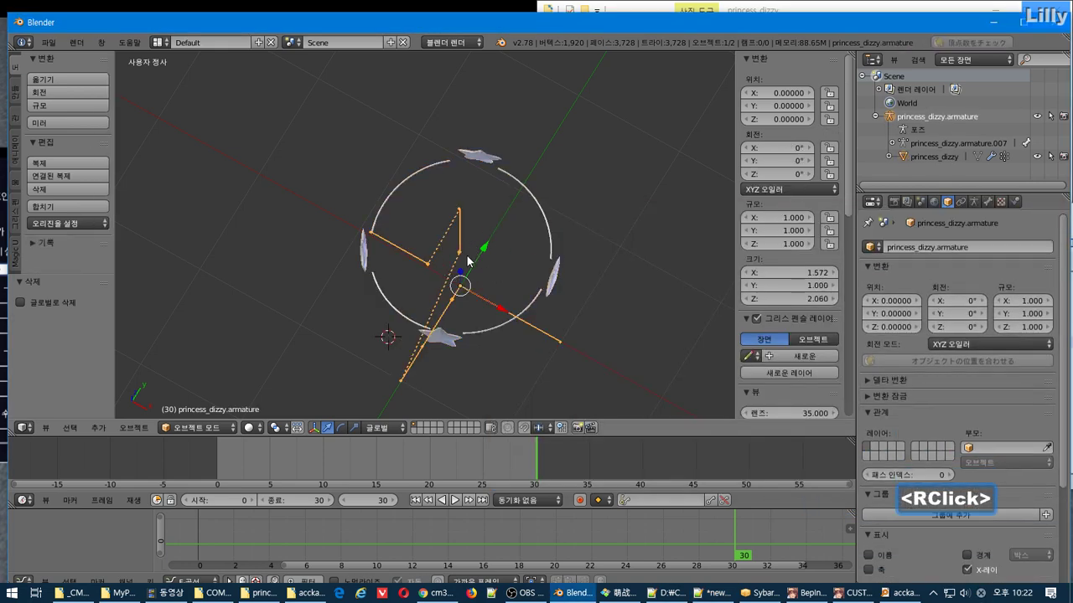
pyautogui.click(48, 45)
pyautogui.moveTo(87, 285)
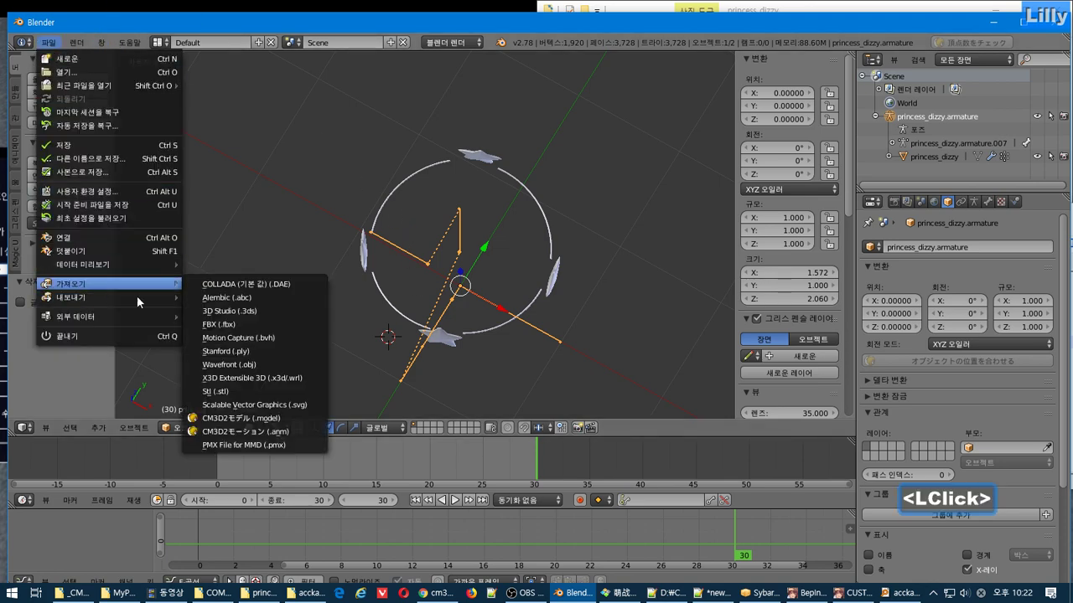
pyautogui.click(237, 432)
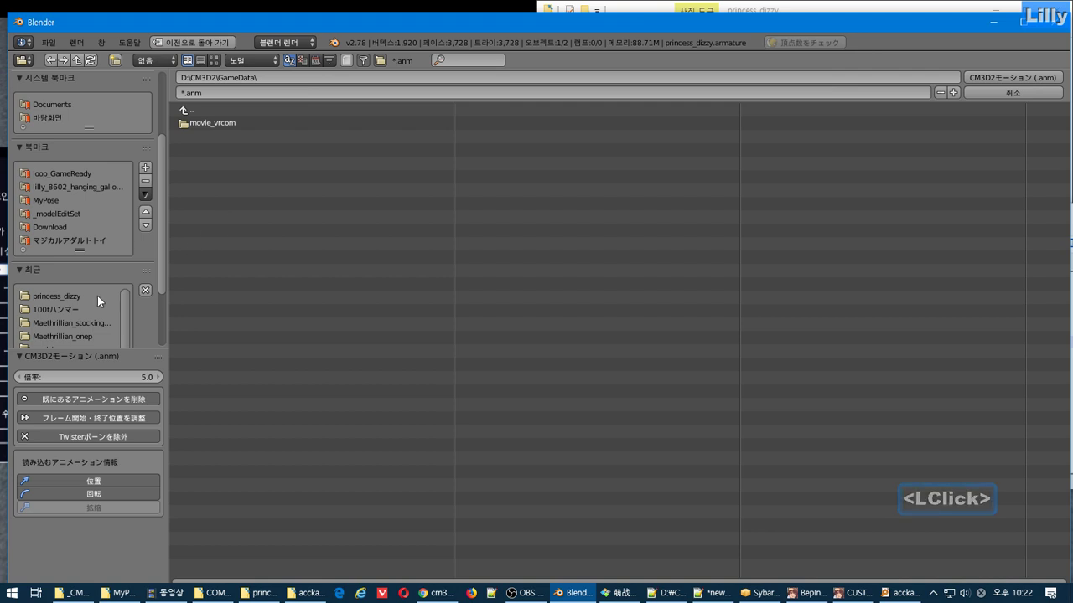
pyautogui.click(240, 123)
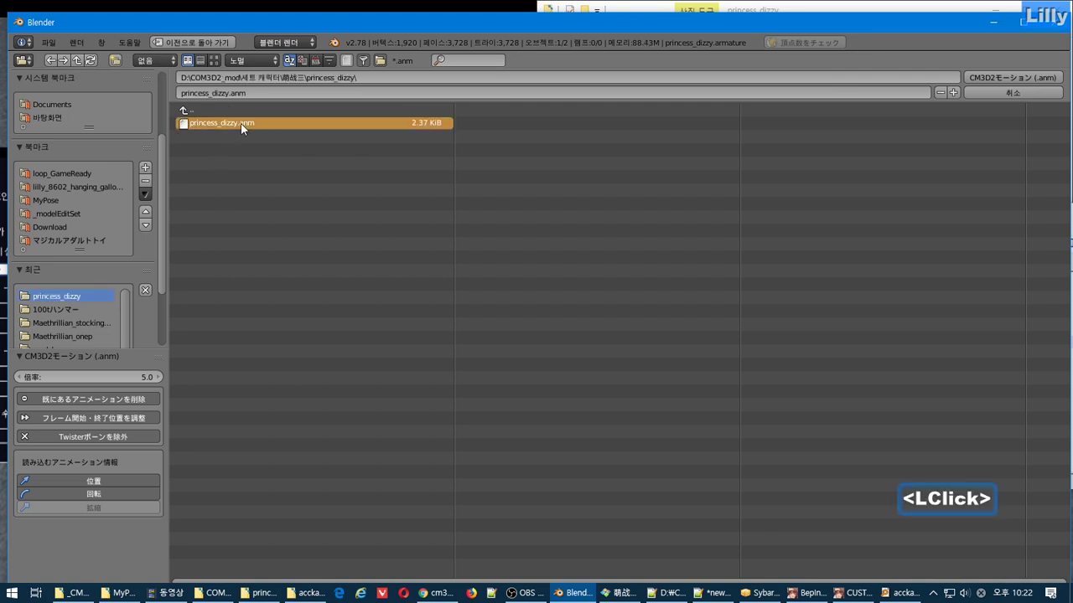
pyautogui.doubleClick(242, 125)
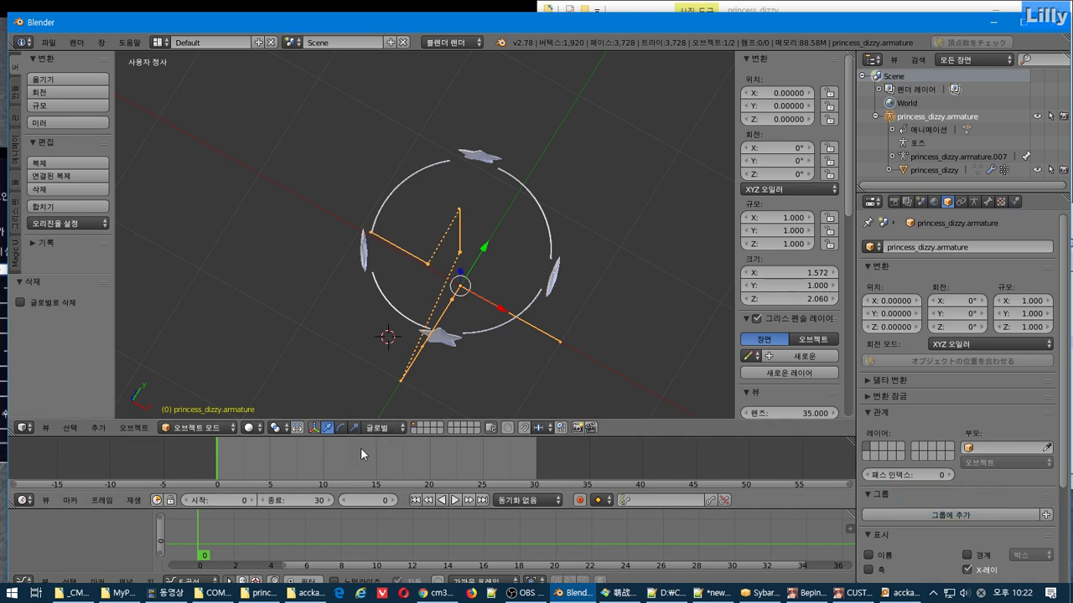
pyautogui.click(455, 500)
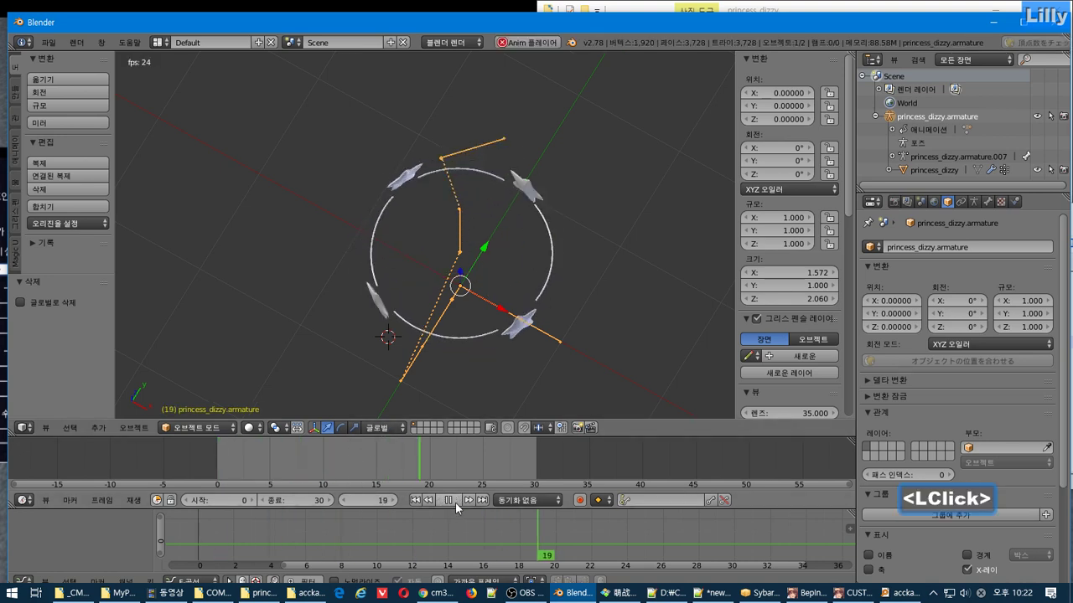
pyautogui.click(455, 500)
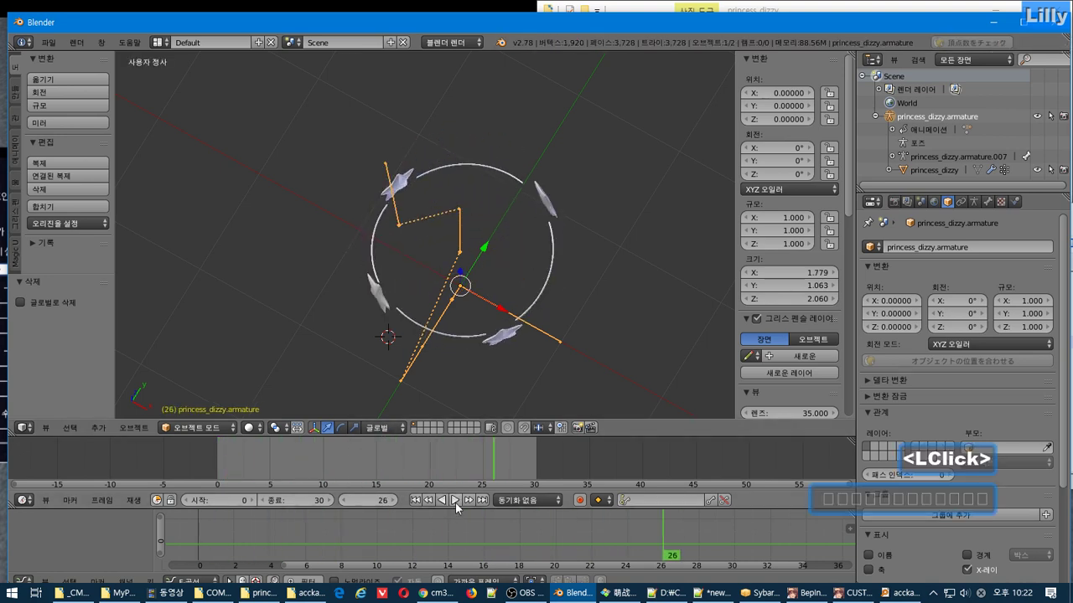
# Switch to Notepad++ and finish the last line of the notes with "이렇게 됨"
pyautogui.hotkey('alt', 'Tab')
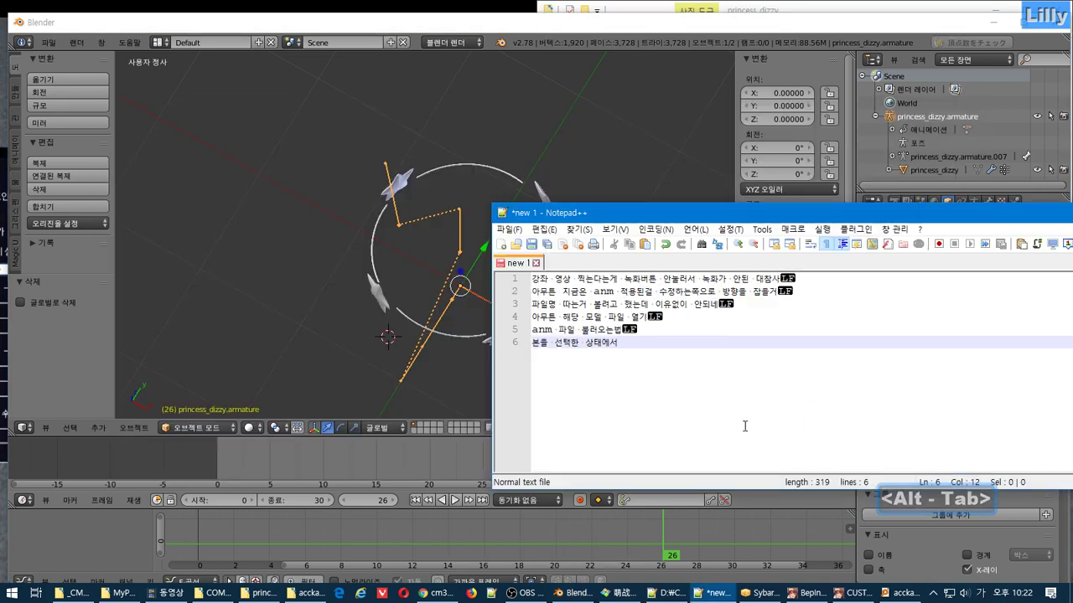
pyautogui.write('이러')
pyautogui.write('렇게 흠')
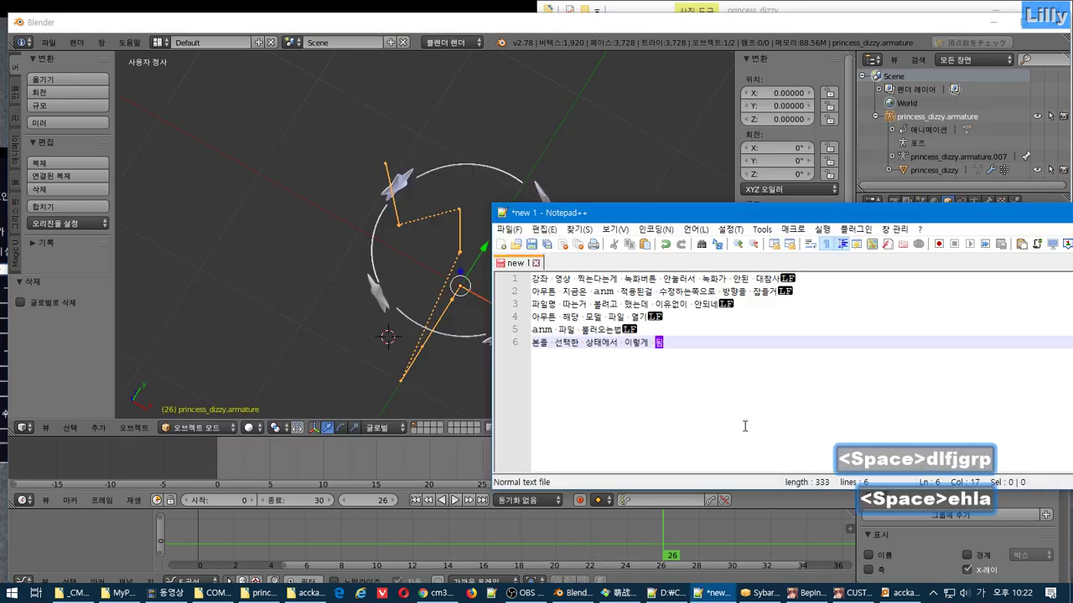
# Switch to Blender, put the princess_dizzy armature in Pose Mode, and select the vertical bone Bone1 inside the ring
pyautogui.click(606, 32)
pyautogui.moveTo(479, 333); pyautogui.dragTo(467, 331, button='middle')
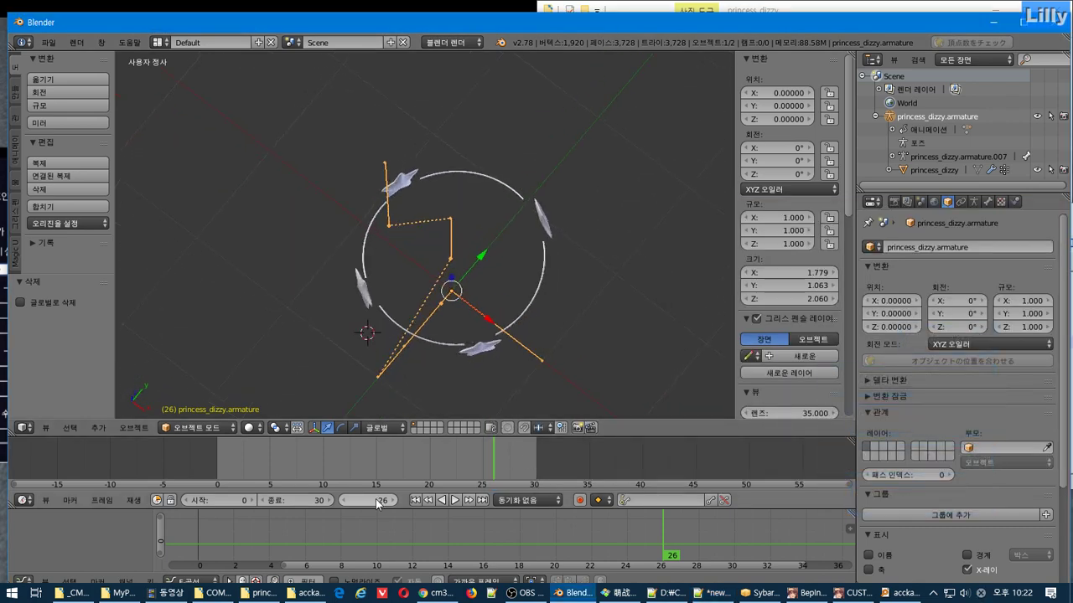
pyautogui.click(199, 432)
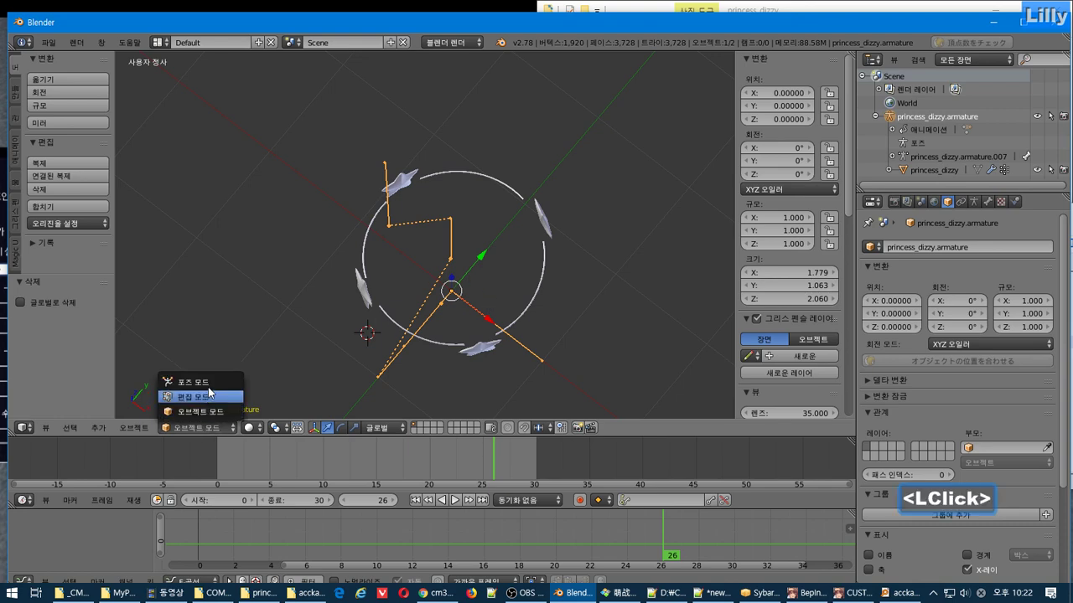
pyautogui.click(212, 381)
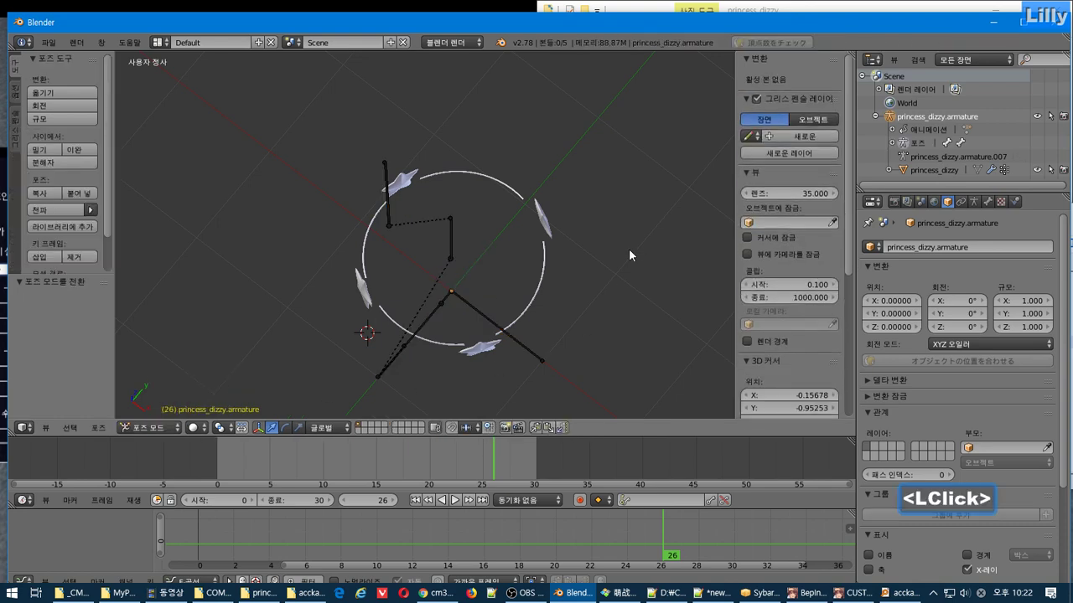
pyautogui.rightClick(450, 238)
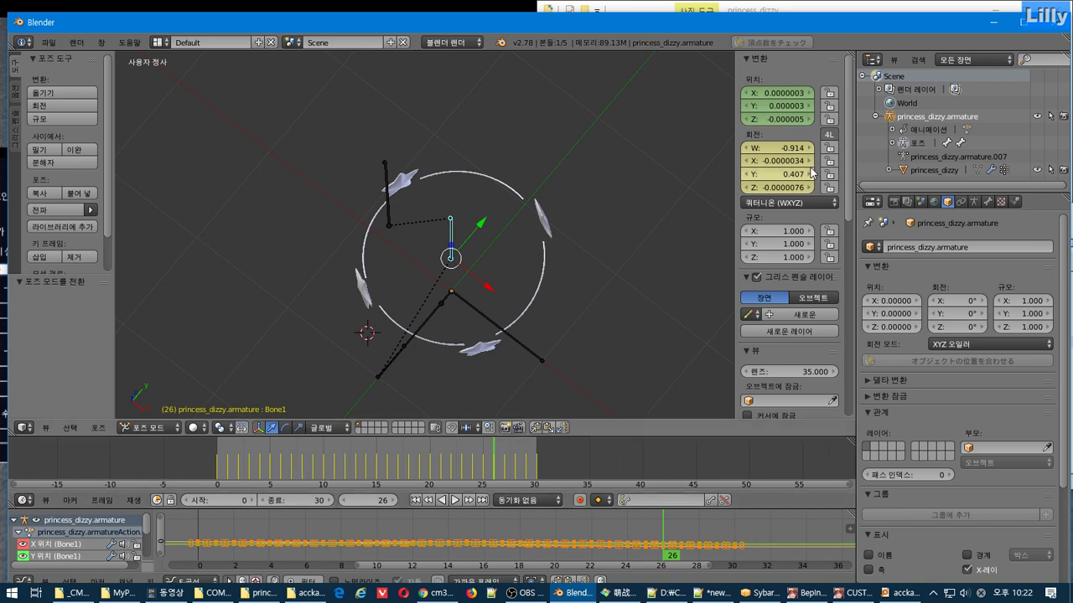
# Switch to Notepad++ and add the line "기존 애니가 적용되서 저렇게 표시.." to the notes
pyautogui.hotkey('alt', 'Tab')
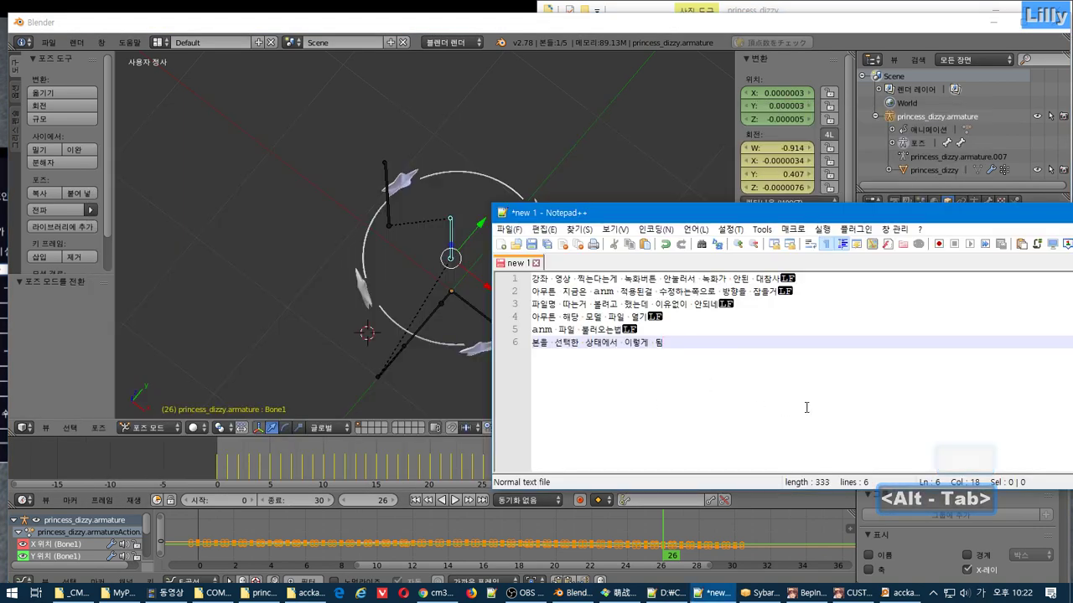
pyautogui.press('Return')
pyautogui.write('기존 ')
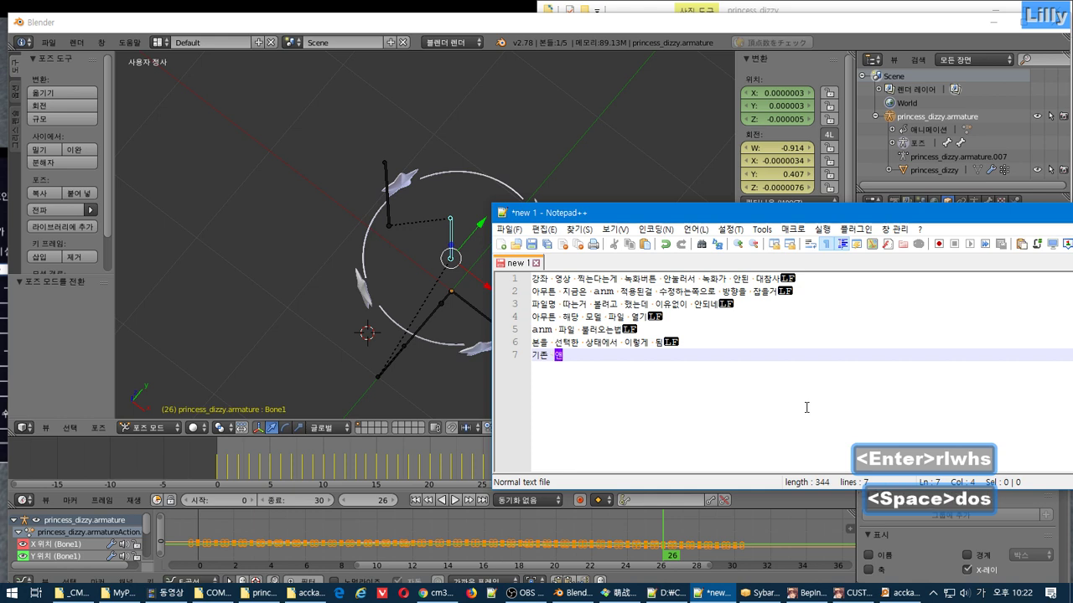
pyautogui.write('애니가 적용되')
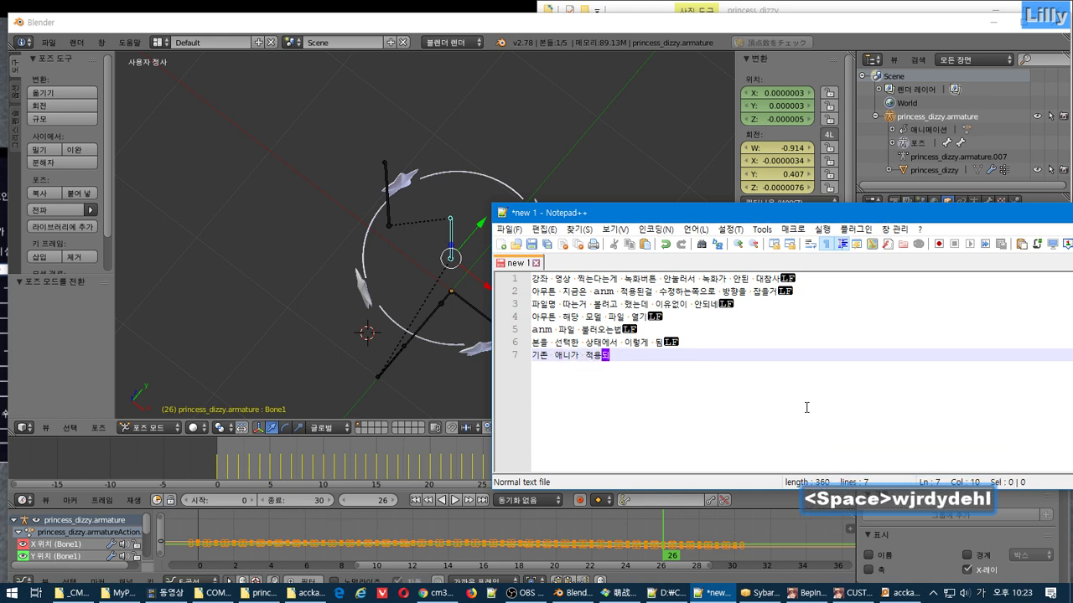
pyautogui.write('서 저렇게 ')
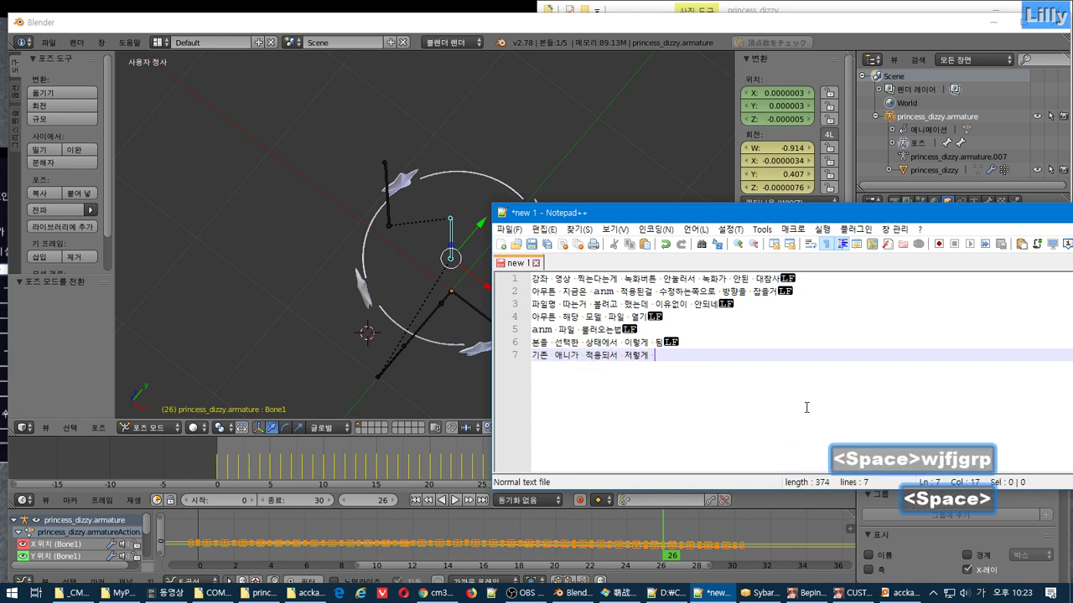
pyautogui.write('표시..')
pyautogui.press('Return')
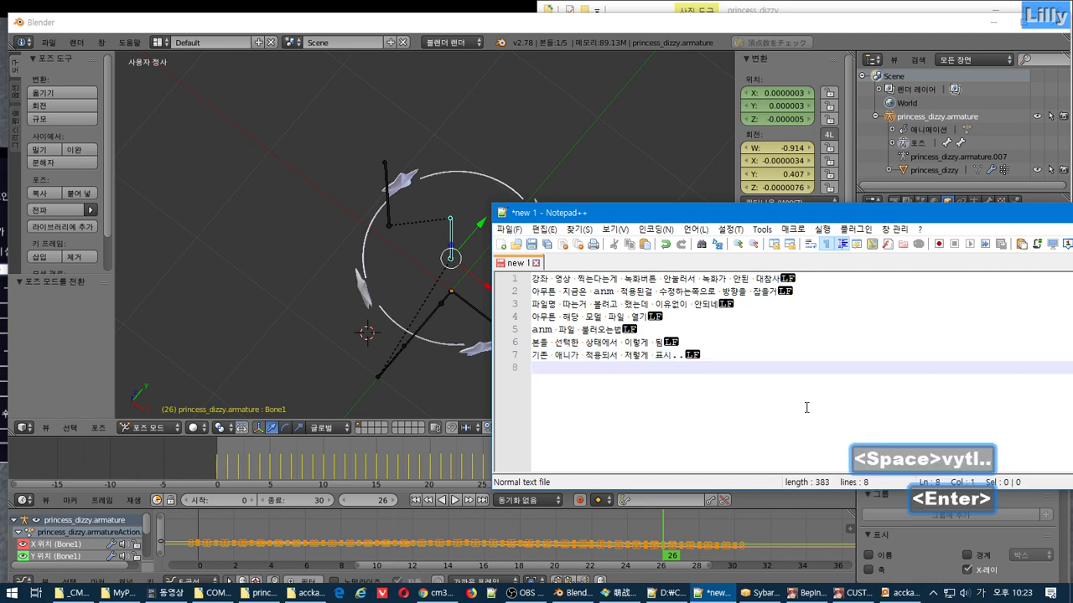
# Write the line "애니메이션을 통째로 수정할수 밖에 없기에.." at the end of the notes
pyautogui.write('애니메이션')
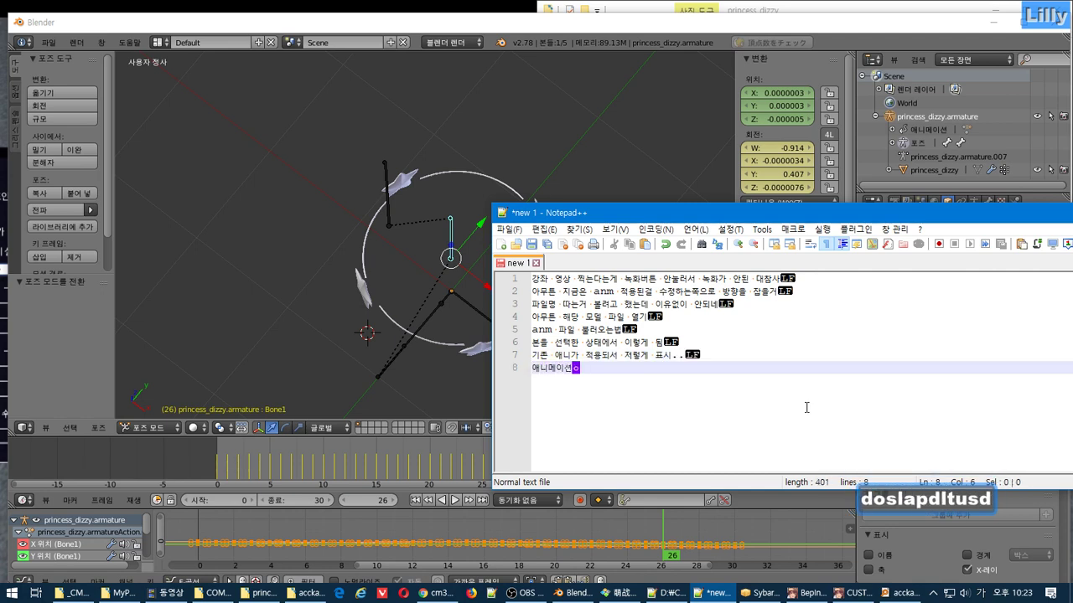
pyautogui.write('을 통째로 ')
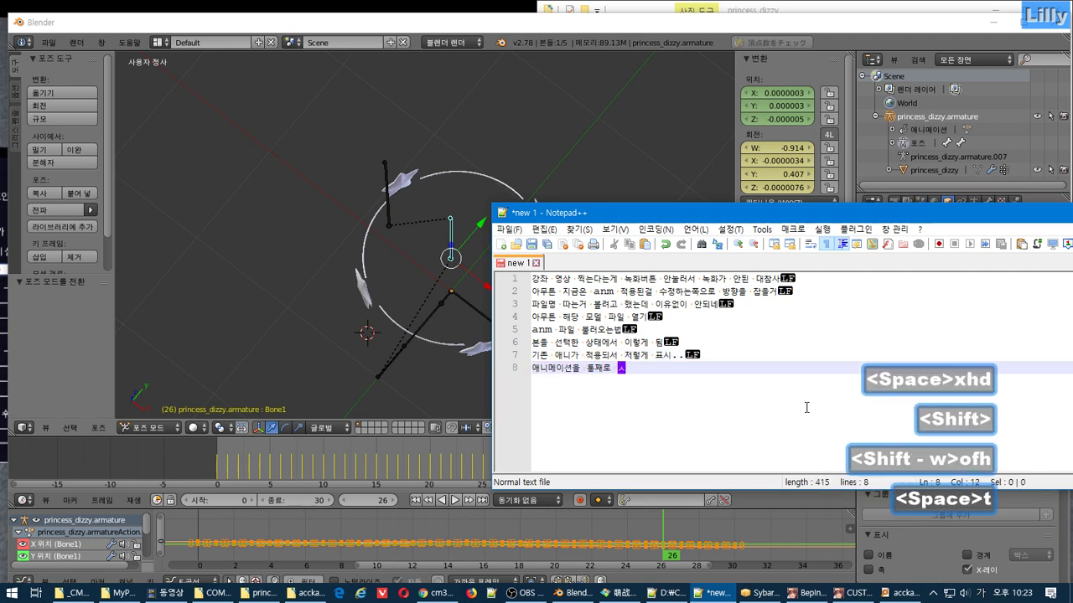
pyautogui.write('수정할수 없')
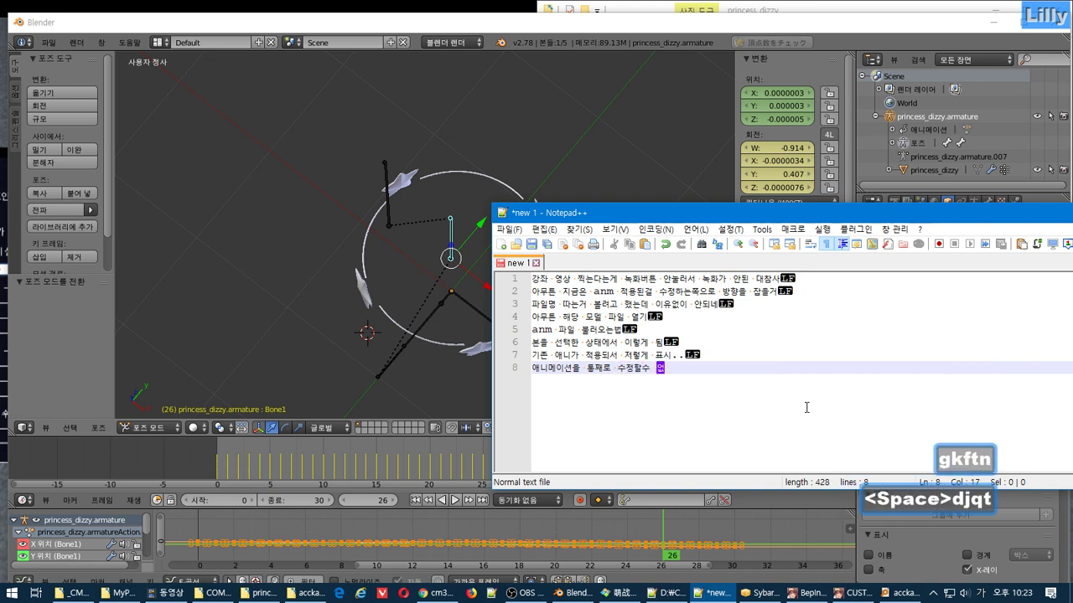
pyautogui.write('기에..')
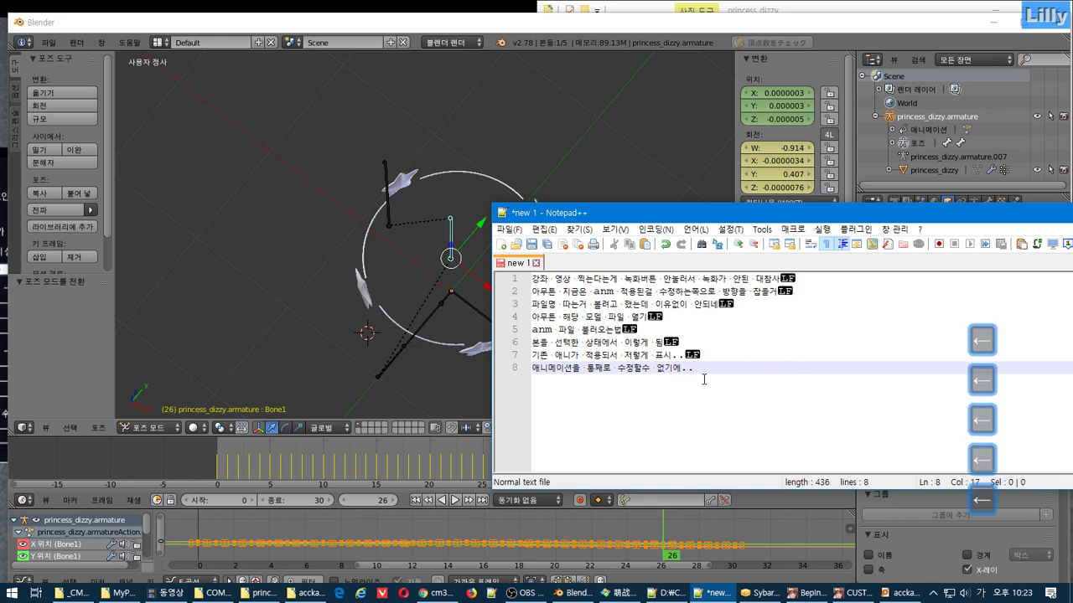
pyautogui.write('밖에')
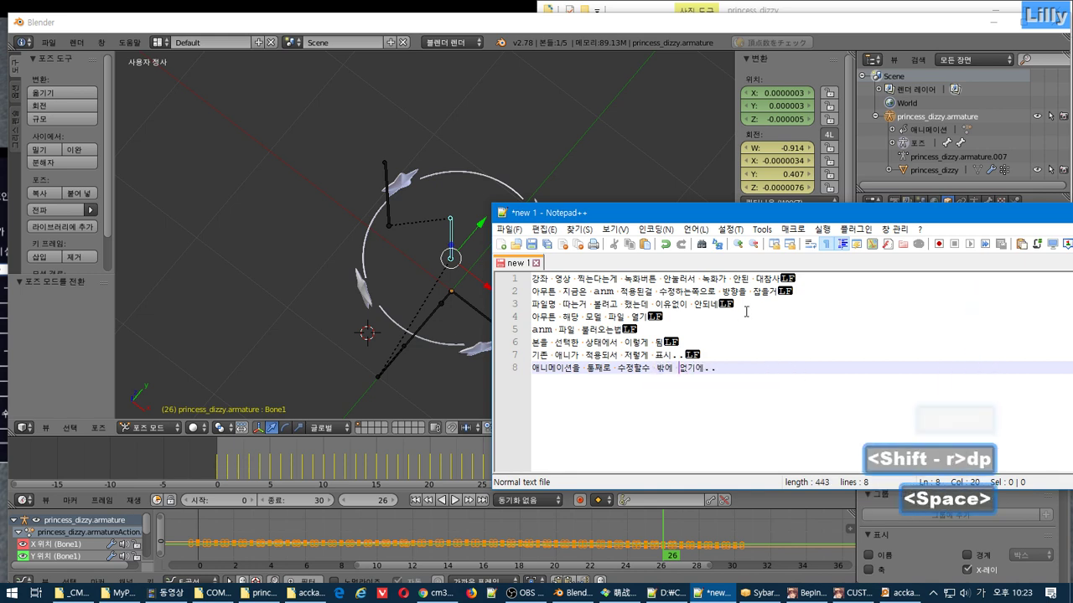
# Switch to Blender, clear all rotation and location keyframes of Bone1, and set the current frame to 0
pyautogui.rightClick(779, 181)
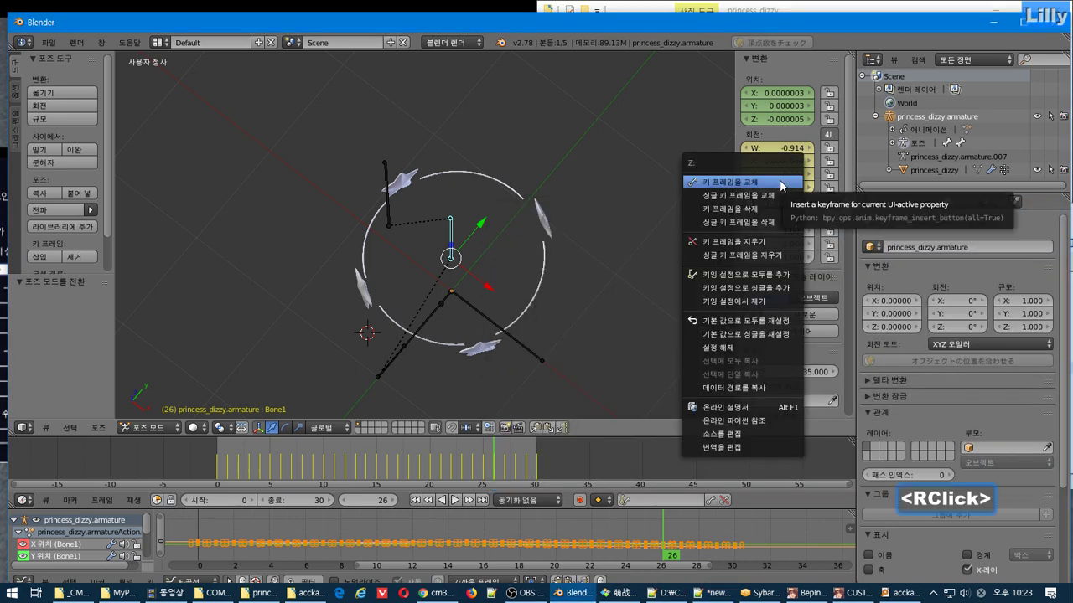
pyautogui.click(776, 243)
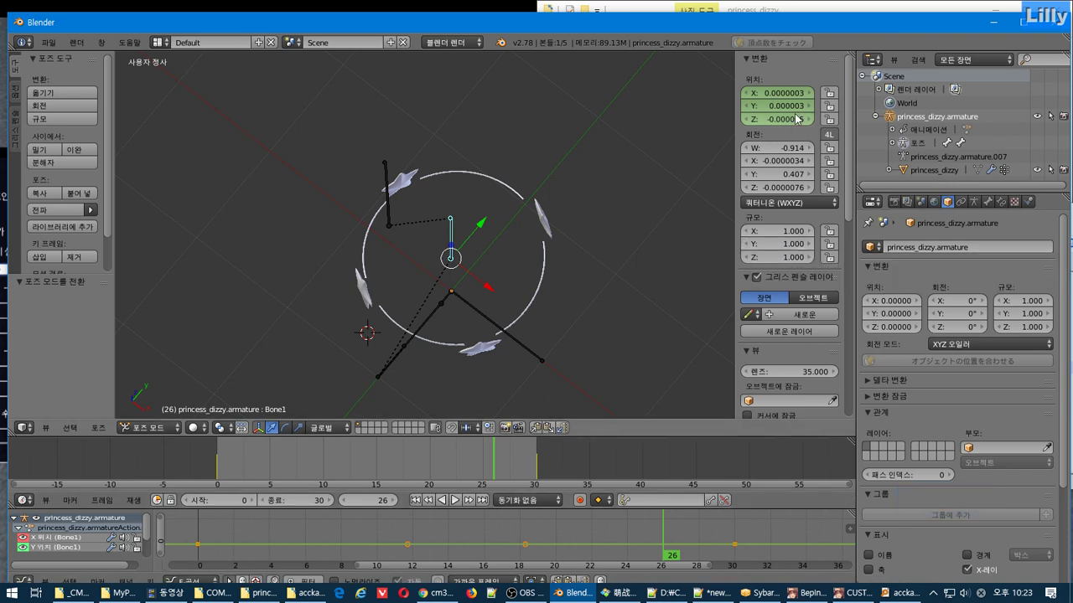
pyautogui.rightClick(797, 119)
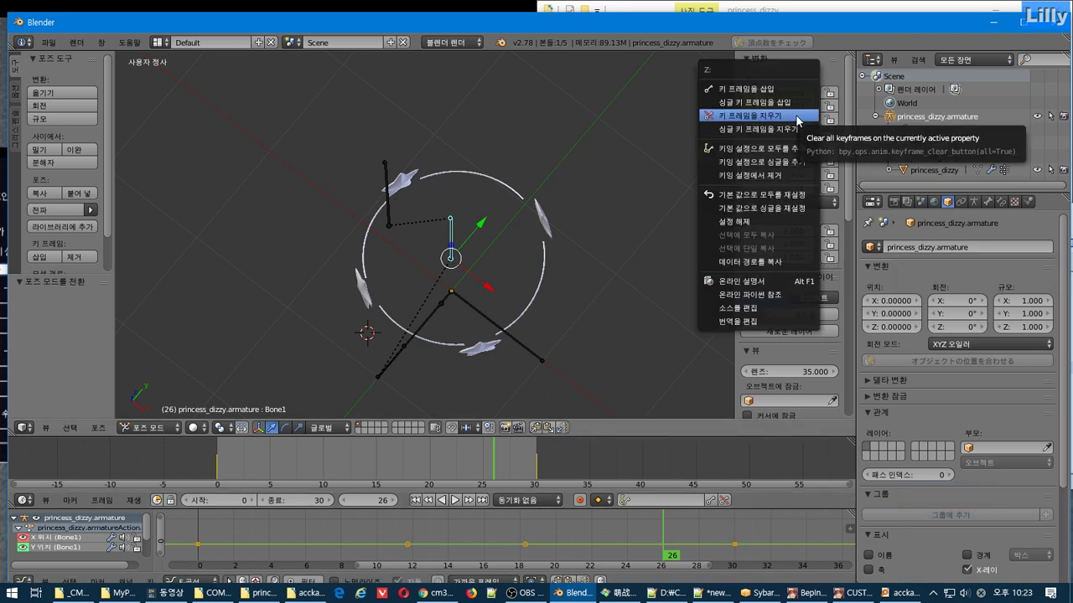
pyautogui.click(797, 117)
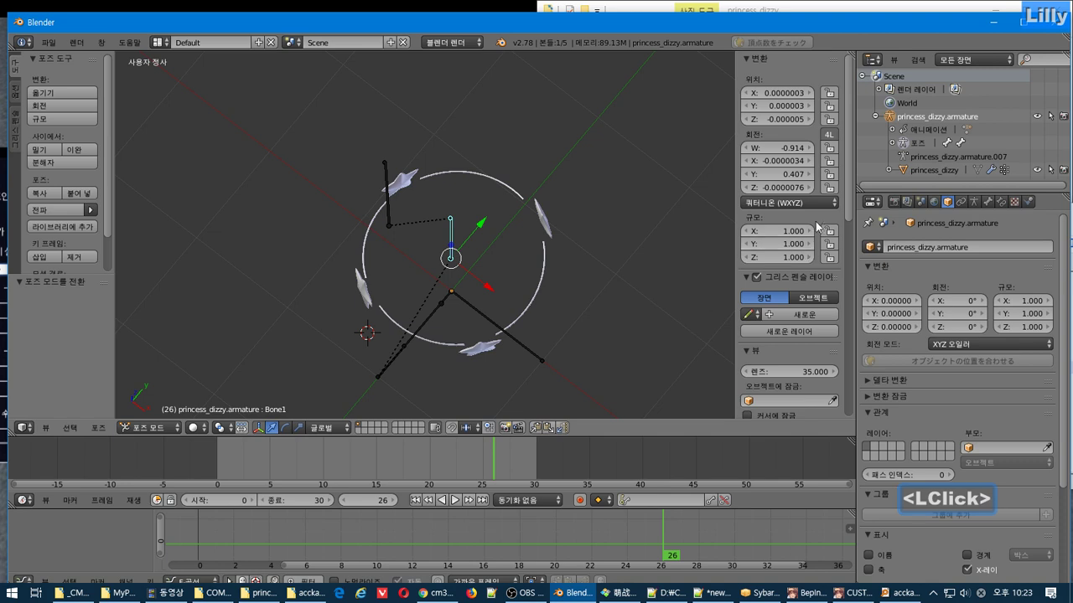
pyautogui.click(325, 452)
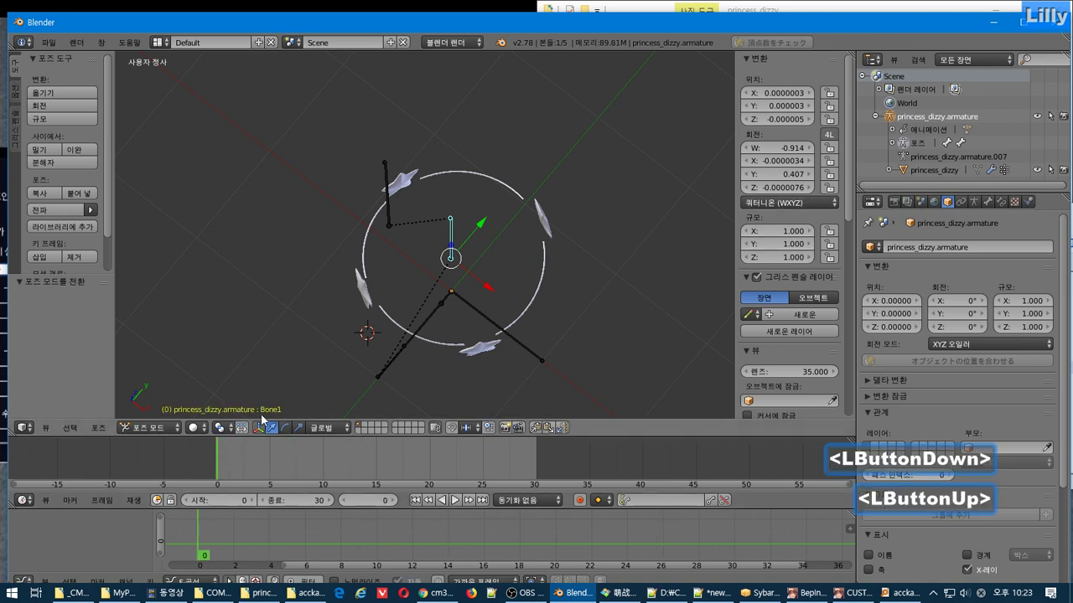
# Change the rotation mode of Bone1 to Axis Angle (축 각도)
pyautogui.moveTo(550, 290); pyautogui.dragTo(578, 311, button='middle')
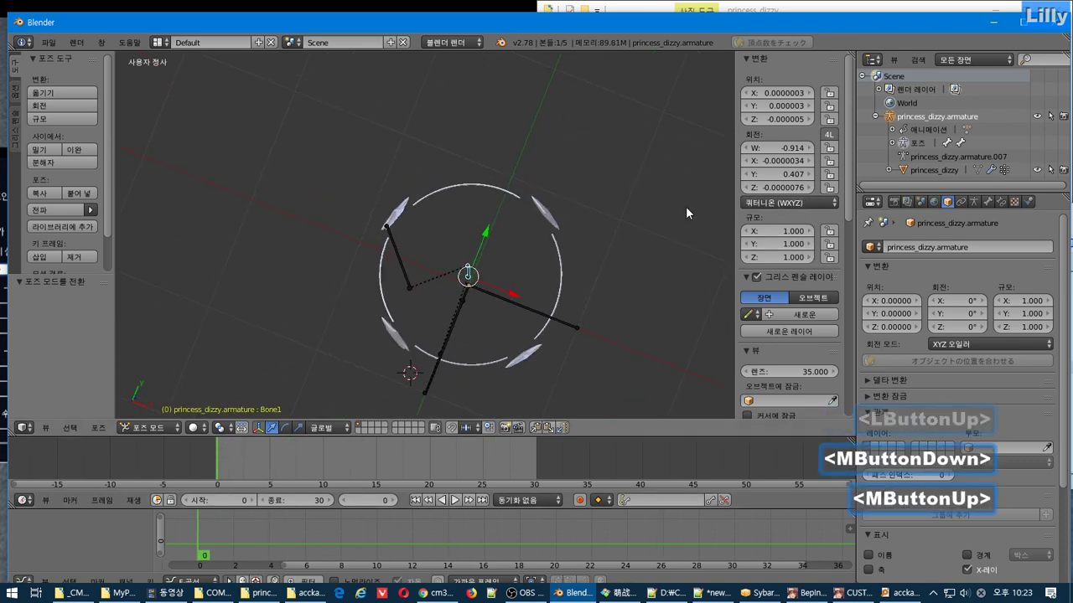
pyautogui.click(782, 203)
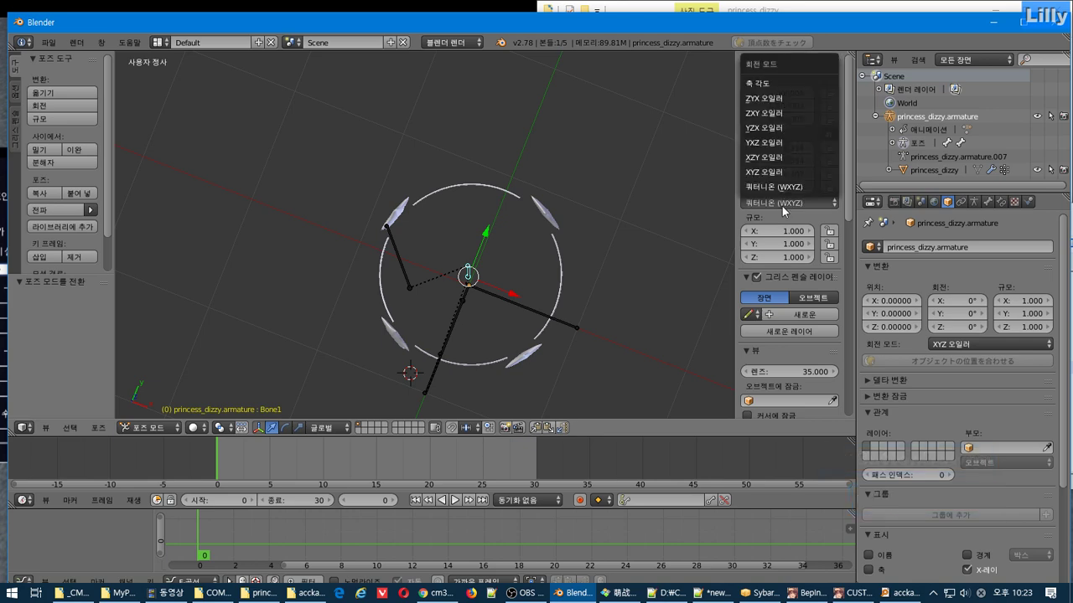
pyautogui.click(800, 84)
# Switch to Notepad++, leave an empty line after the notes, and write "다 지우고" on a new line
pyautogui.hotkey('alt', 'Tab')
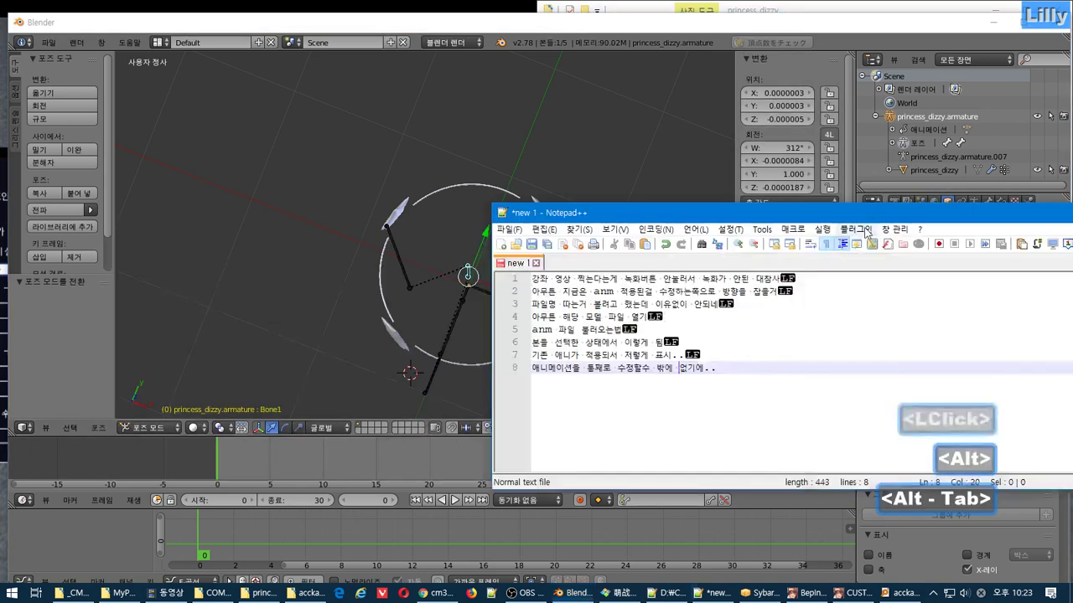
pyautogui.press('Return')
pyautogui.press('Return')
pyautogui.write('갸ㅐ')
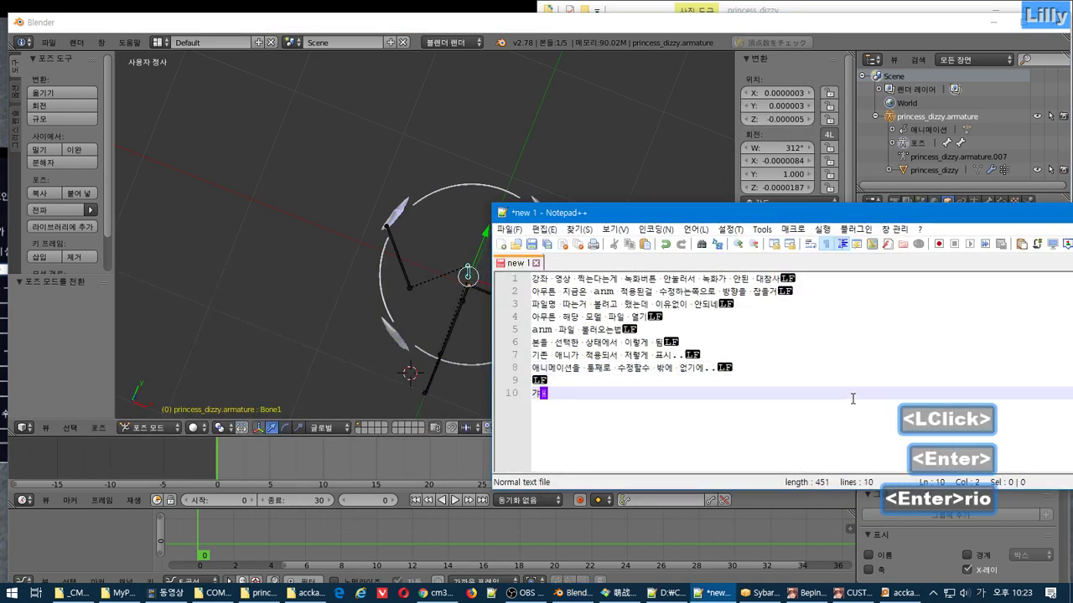
pyautogui.press('BackSpace')
pyautogui.press('BackSpace')
pyautogui.write('다 지욱')
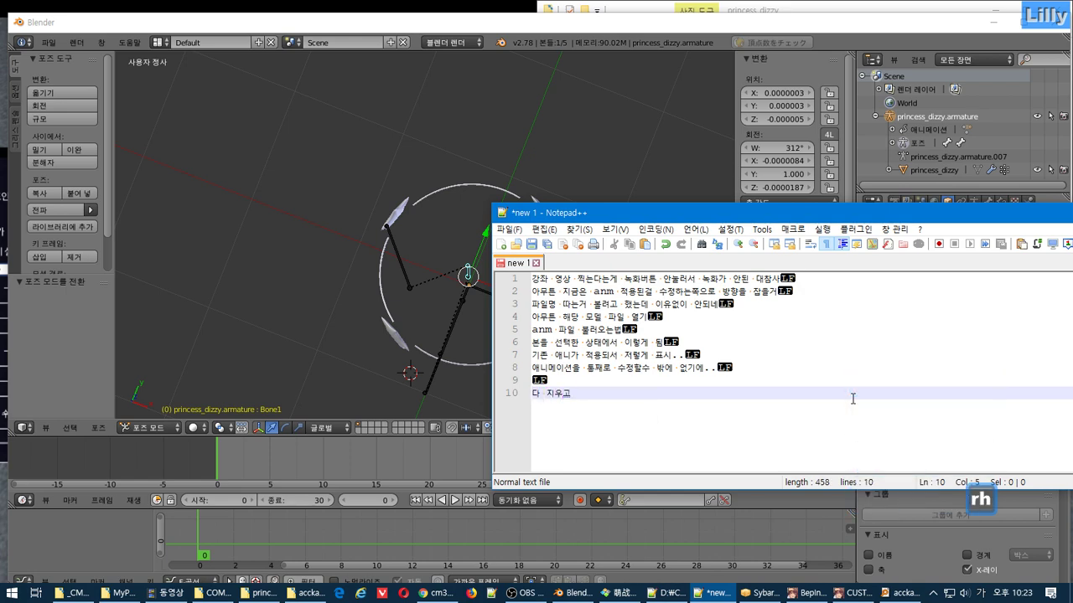
# Switch to Blender and reset all location and rotation values of Bone1 to their defaults
pyautogui.rightClick(782, 93)
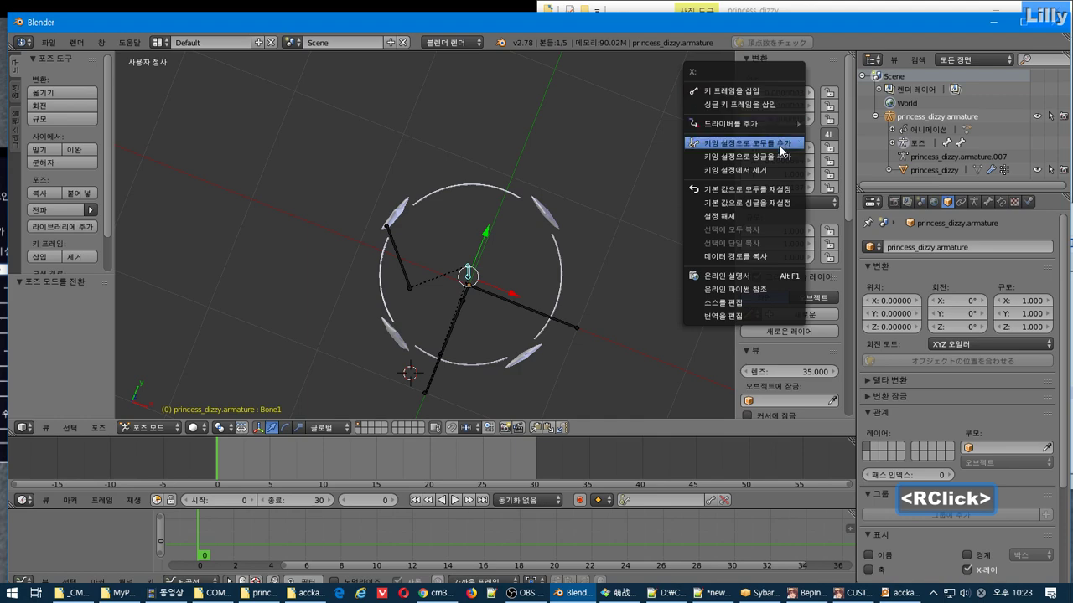
pyautogui.click(793, 185)
pyautogui.rightClick(794, 176)
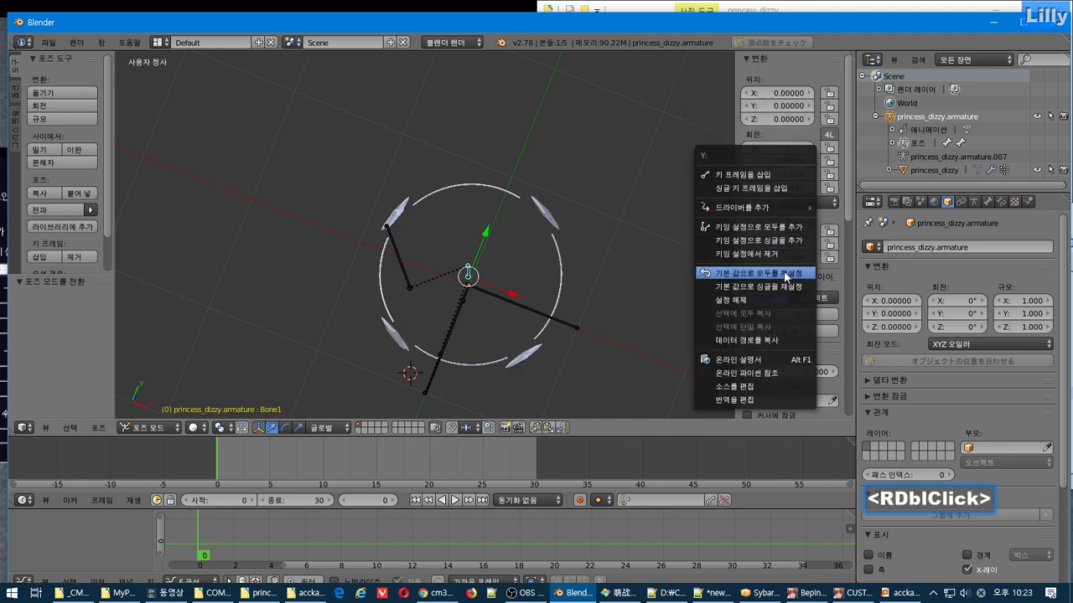
pyautogui.click(790, 270)
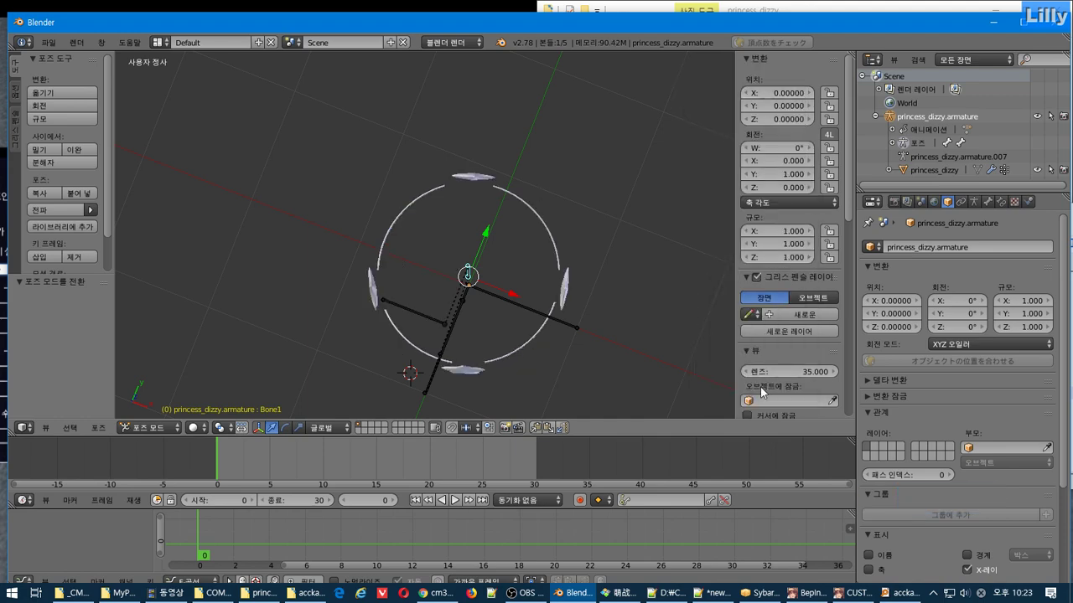
# Switch to Notepad++, complete the last line as "다 지우고 초기화", and add the line "개인적으론 축 각도가 제일 편함"
pyautogui.hotkey('alt', 'Tab')
pyautogui.write('ㅊ')
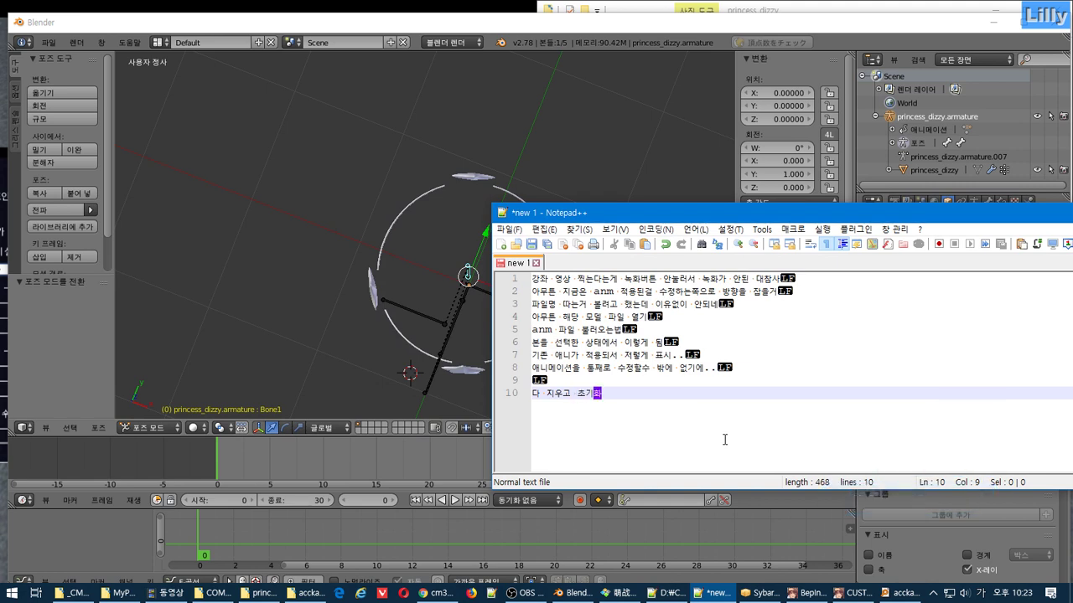
pyautogui.press('Return')
pyautogui.write('개인적으로')
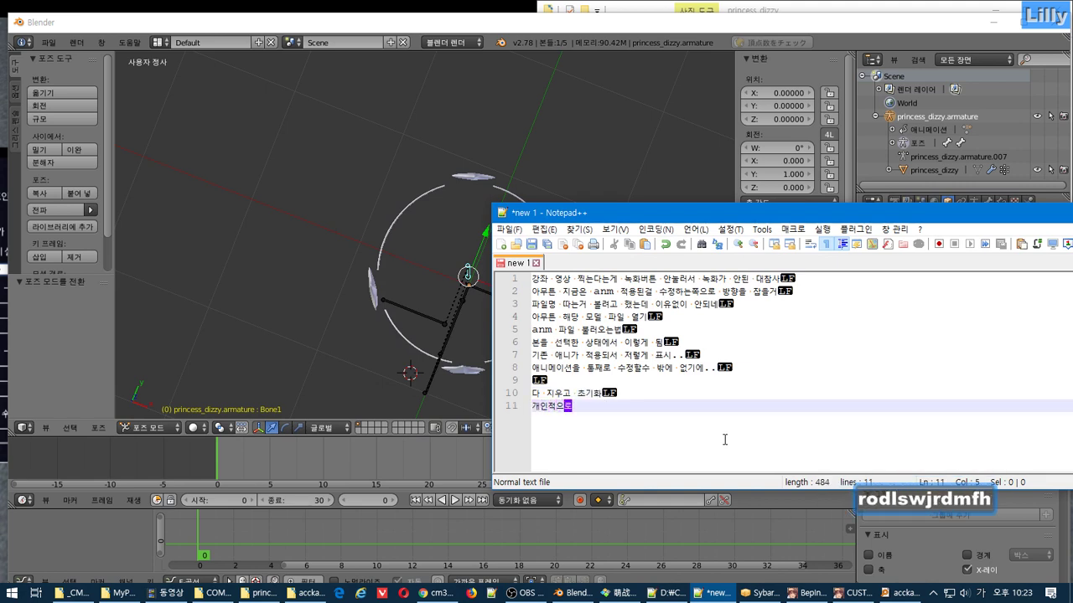
pyautogui.write('ㄴ 축 각도가 ')
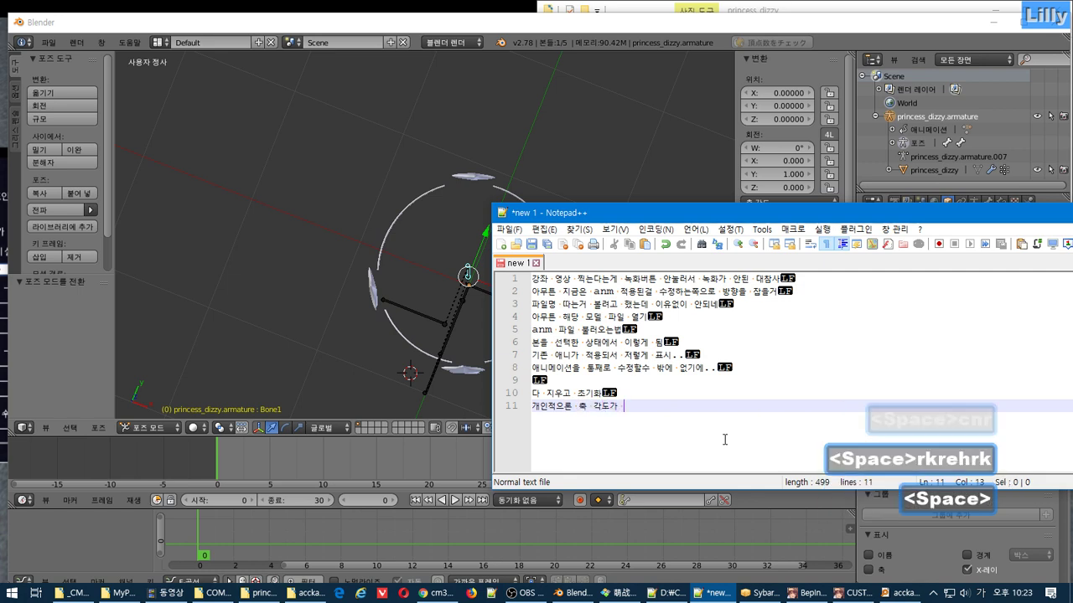
pyautogui.write('재')
pyautogui.press('BackSpace')
pyautogui.write('ㅔ일 파')
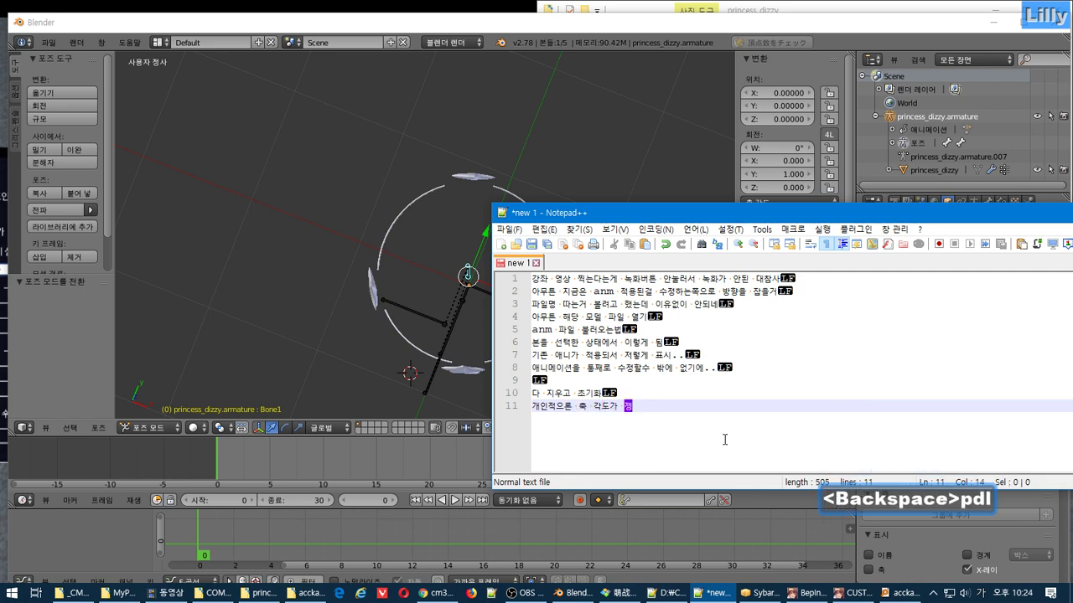
pyautogui.write('ㄴ함')
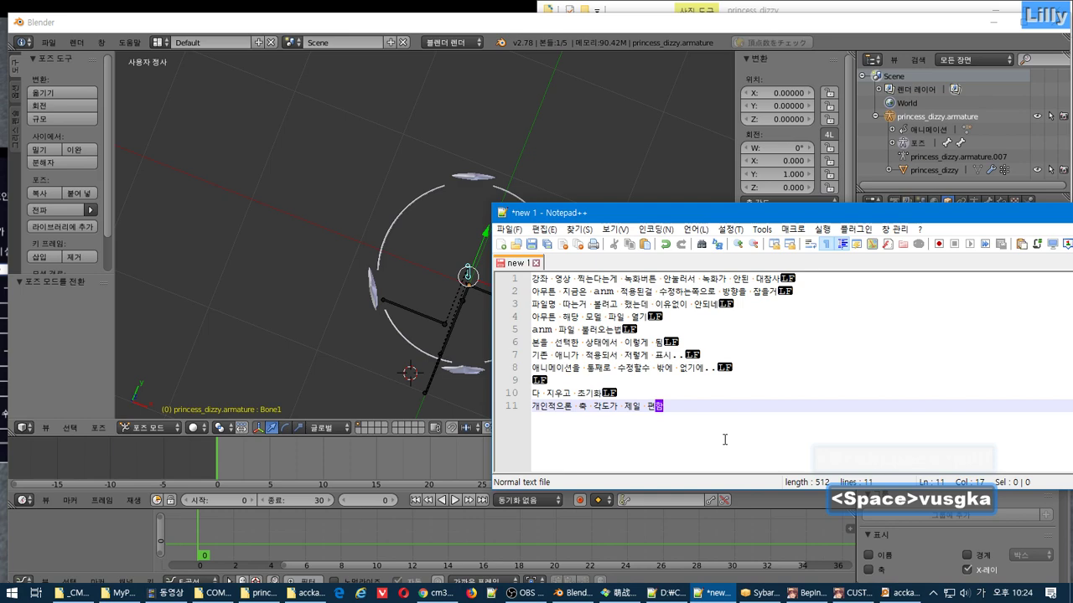
# Switch to Blender, try out Bone1's W rotation up to about 298°, and set it back to 0°
pyautogui.click(733, 37)
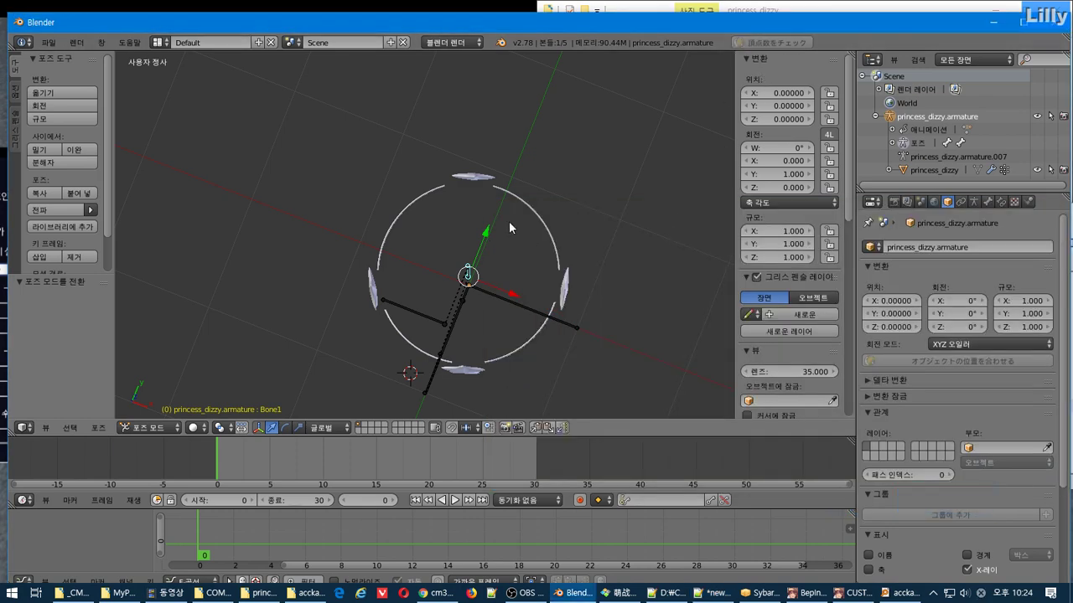
pyautogui.moveTo(764, 149); pyautogui.dragTo(780, 172)
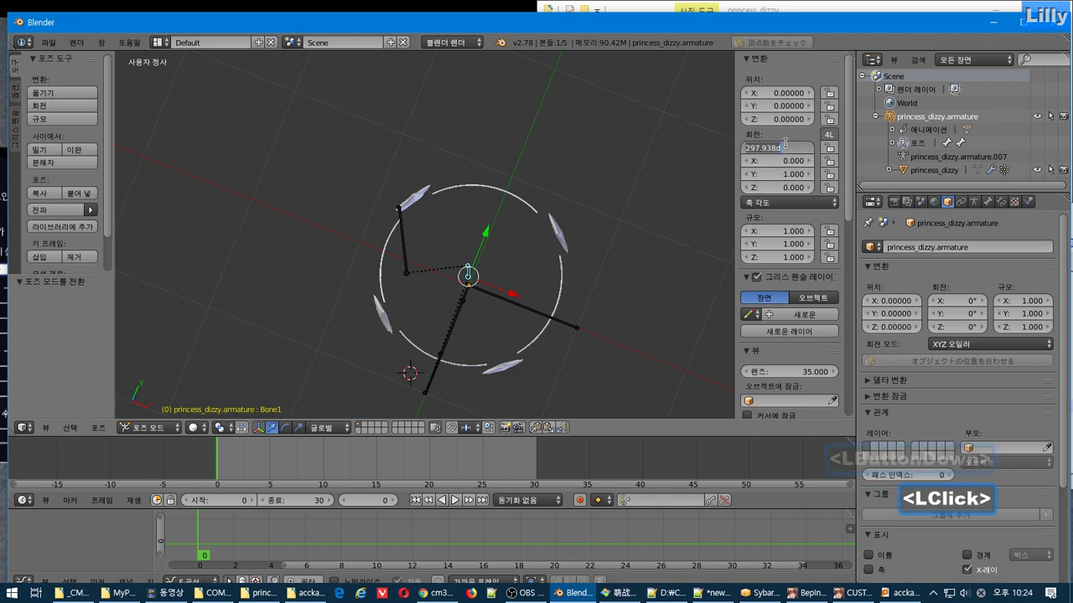
pyautogui.write('0')
pyautogui.press('Return')
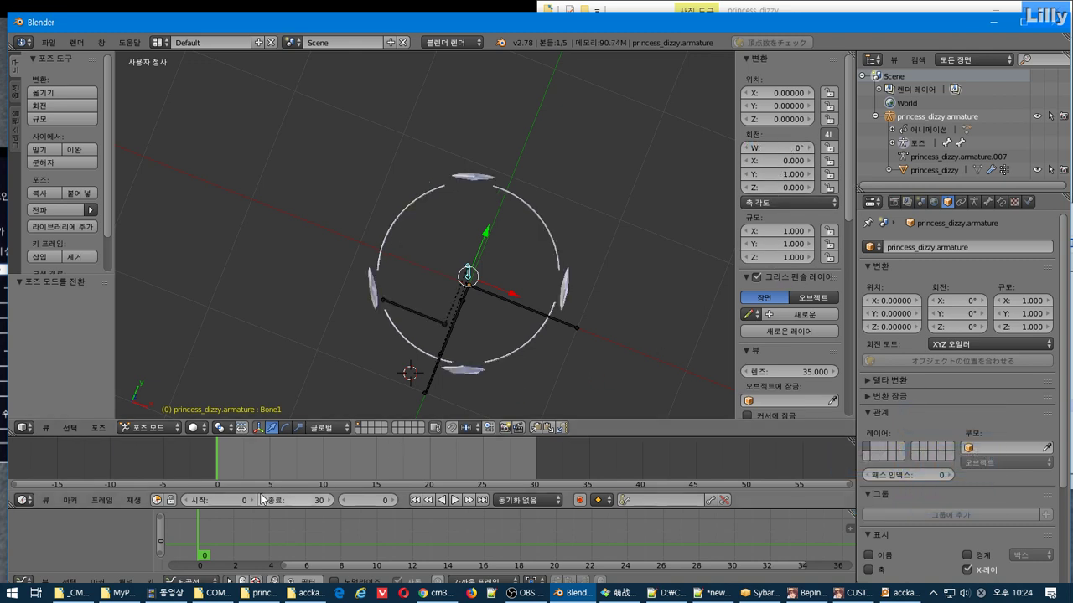
# Move the current frame to 5, switch to Notepad++, and add the line "현재 기록된 애니메이션 없음"
pyautogui.moveTo(247, 463); pyautogui.dragTo(270, 463)
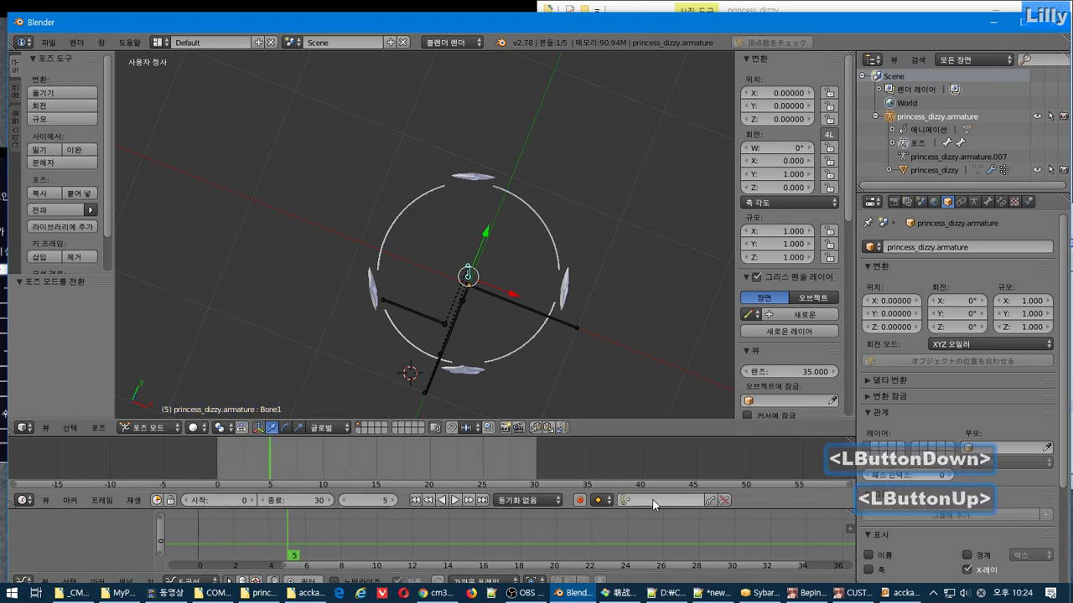
pyautogui.hotkey('alt', 'Tab')
pyautogui.press('Return')
pyautogui.write('현')
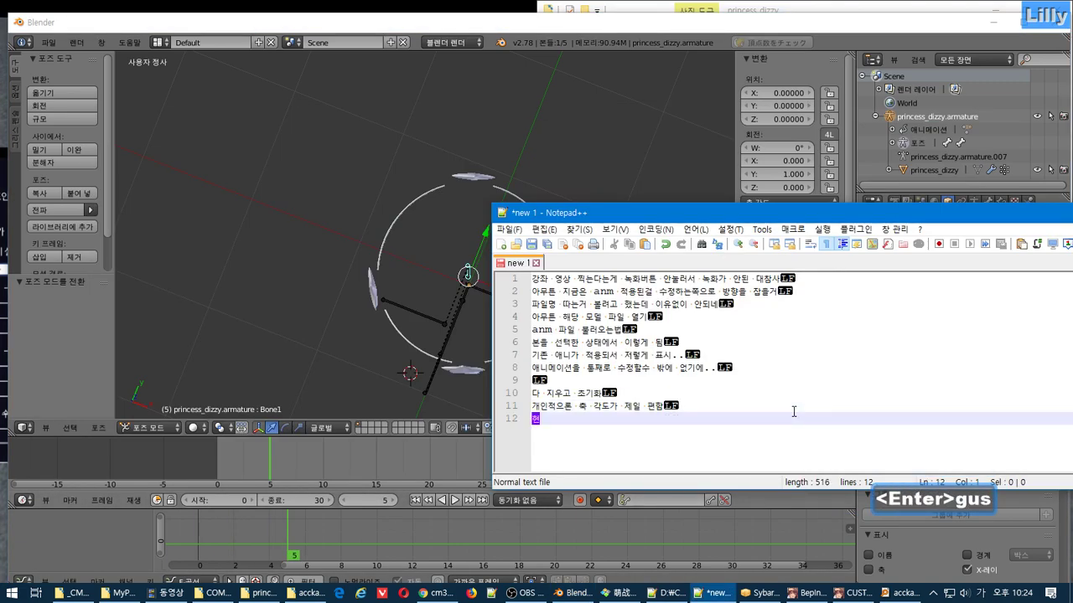
pyautogui.write('재 기록된 애')
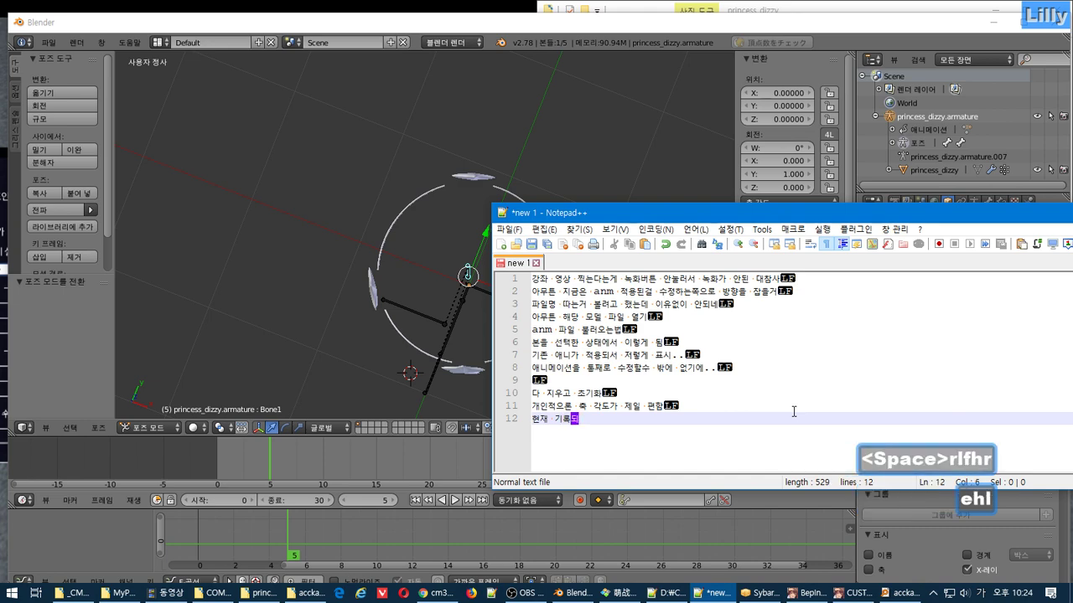
pyautogui.write('니메이션 업')
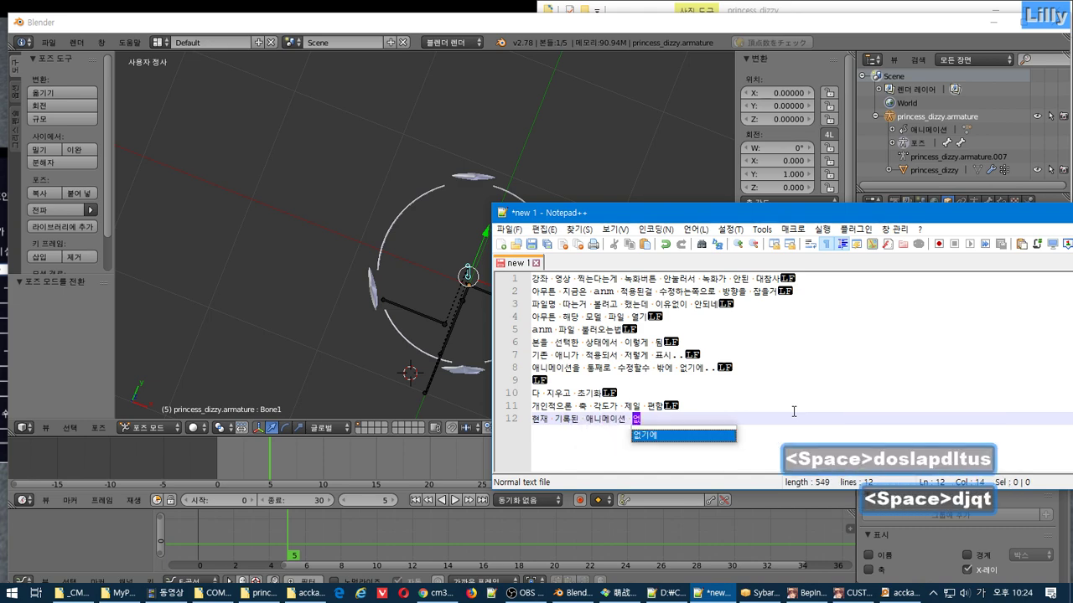
pyautogui.write('ㅅ음')
pyautogui.press('Return')
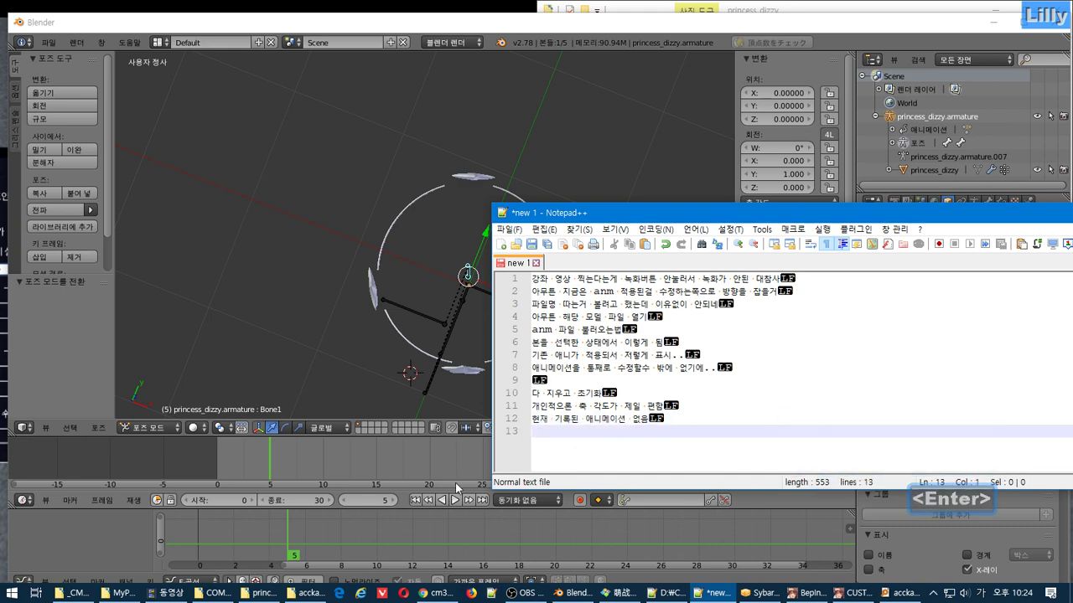
# Switch to Blender, return to frame 0, and insert a keyframe on the rotation of Bone1
pyautogui.click(230, 463)
pyautogui.moveTo(215, 459); pyautogui.dragTo(215, 458)
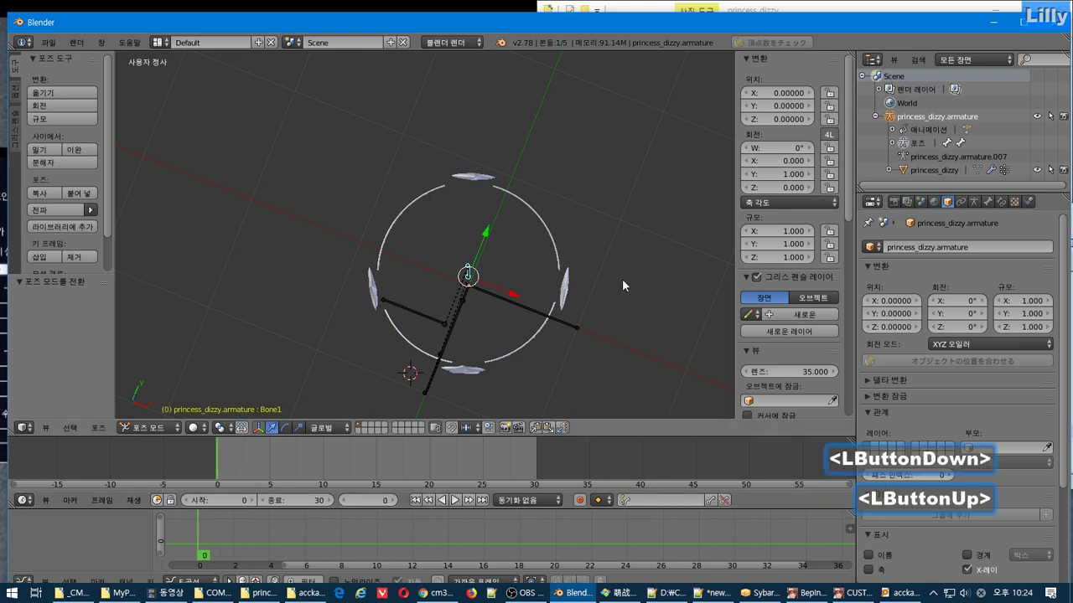
pyautogui.rightClick(783, 174)
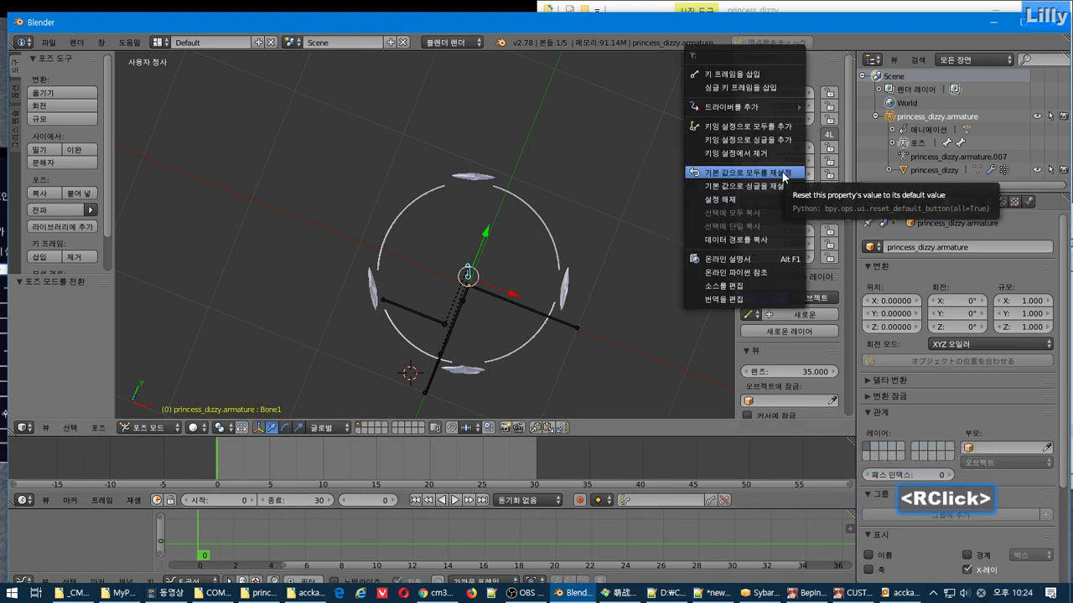
pyautogui.click(775, 75)
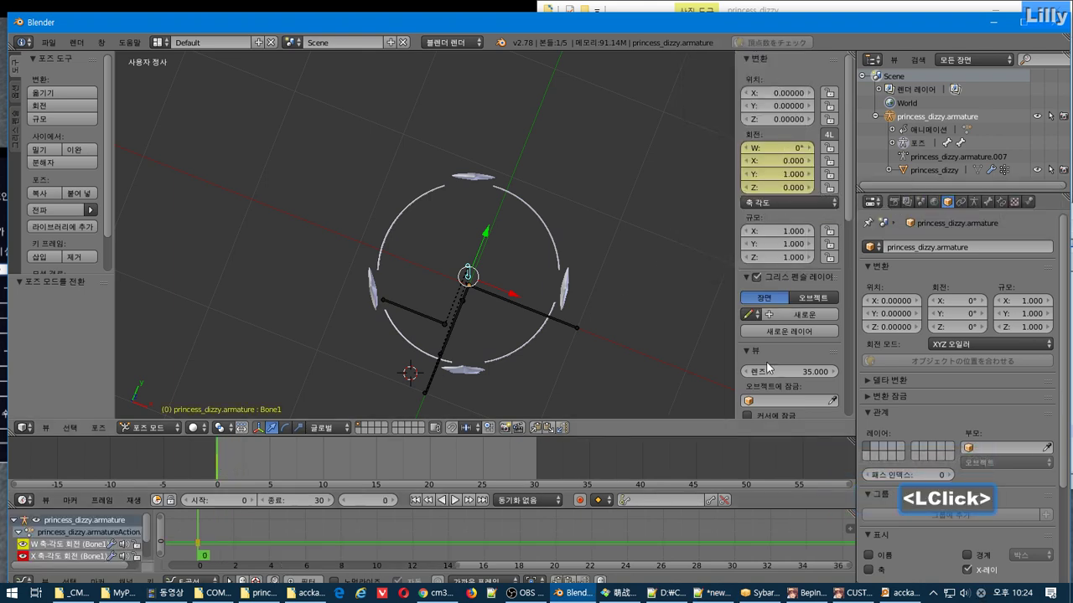
# Try setting Bone1's W rotation to 360° at frame 30 without a keyframe and play the animation
pyautogui.click(409, 466)
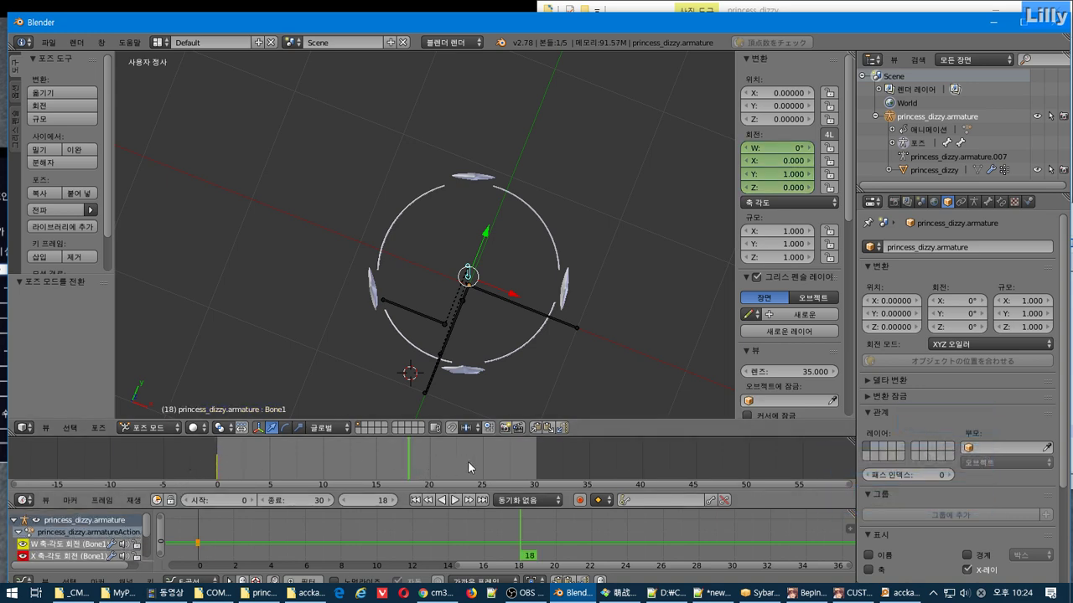
pyautogui.moveTo(467, 461); pyautogui.dragTo(537, 466)
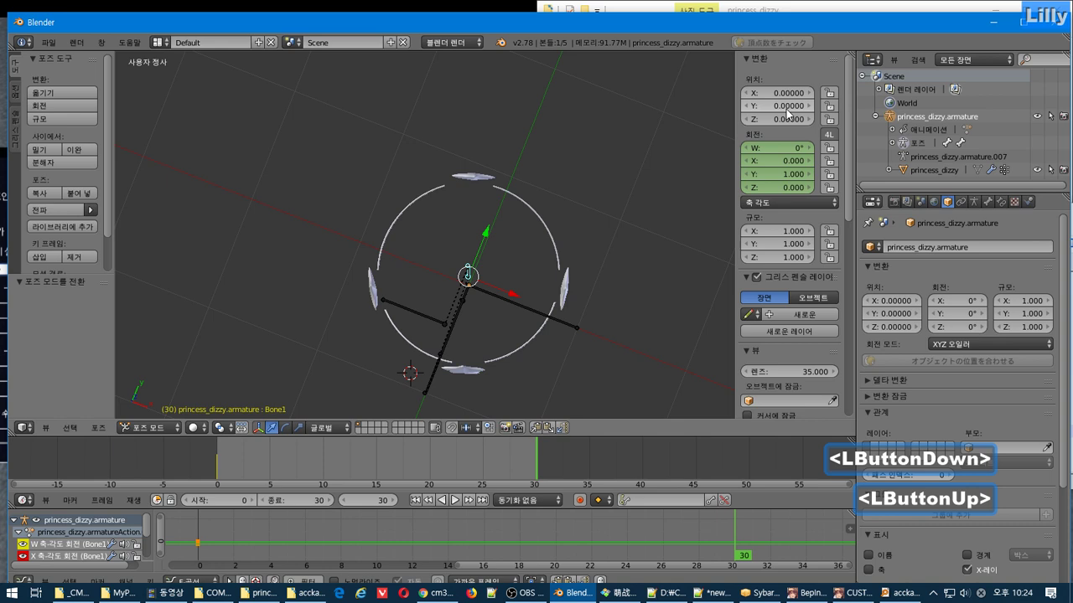
pyautogui.click(806, 150)
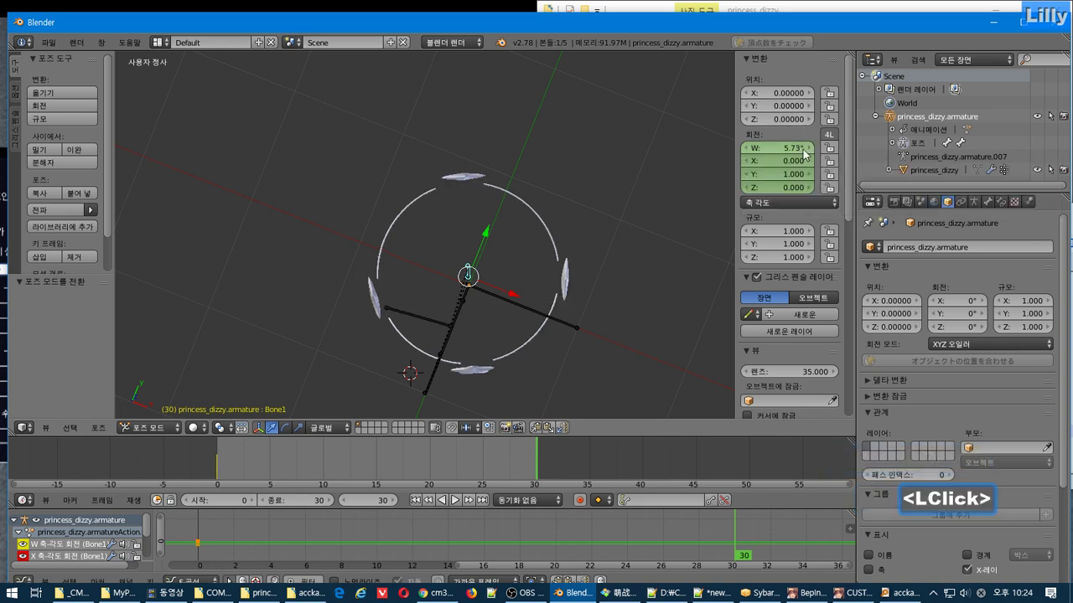
pyautogui.press('KP_3')
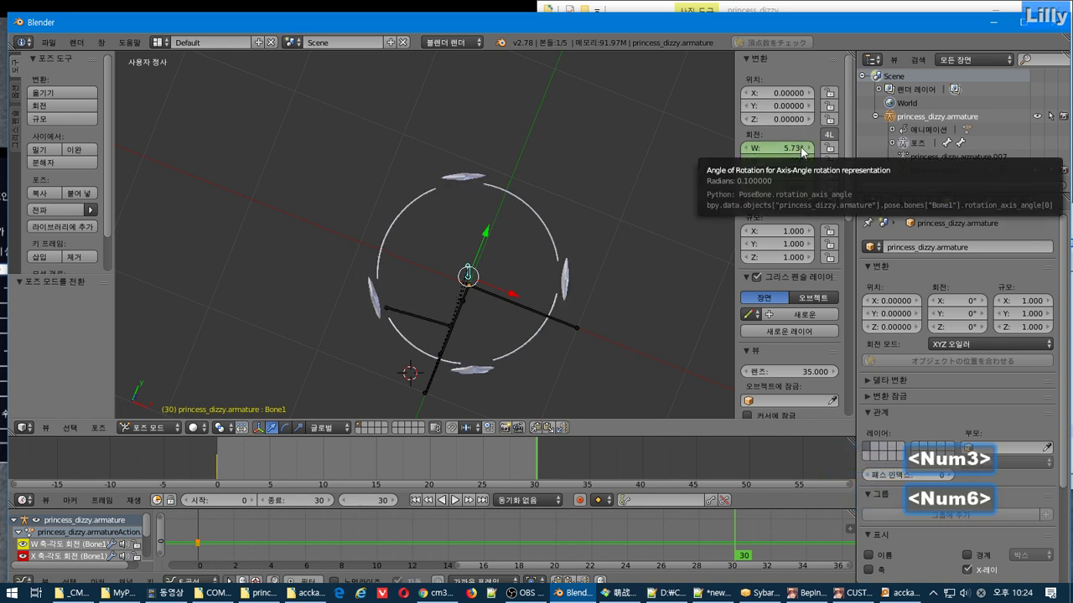
pyautogui.click(788, 150)
pyautogui.write('3')
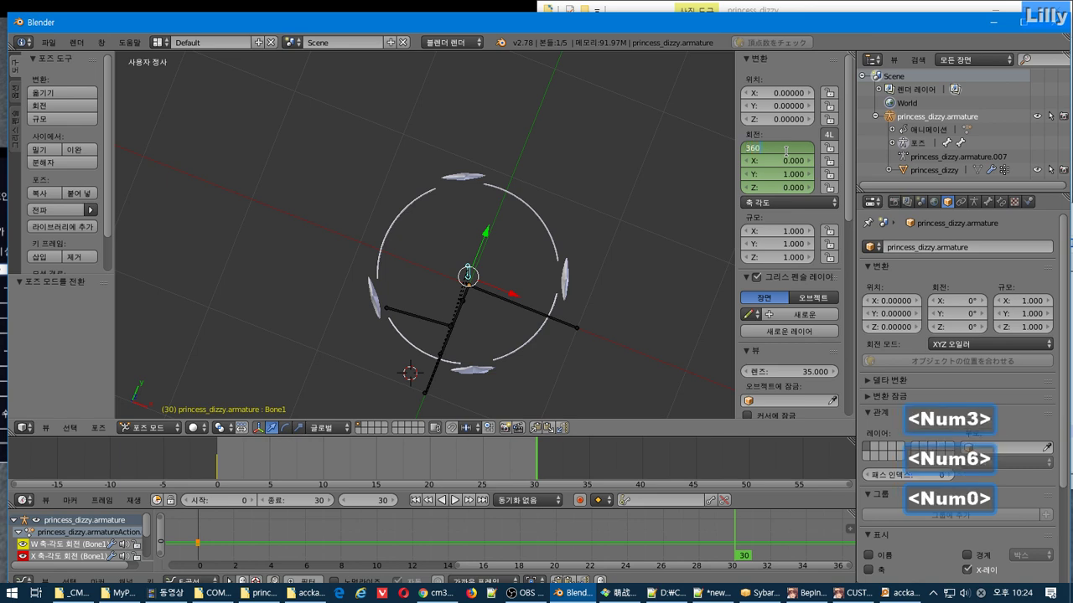
pyautogui.write('60')
pyautogui.press('Return')
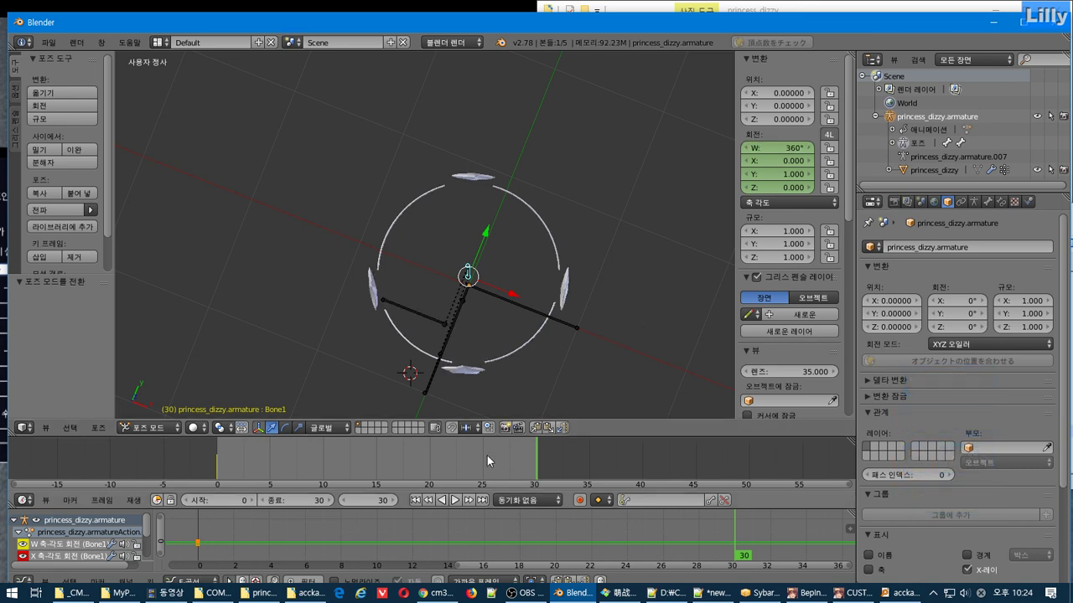
pyautogui.click(453, 500)
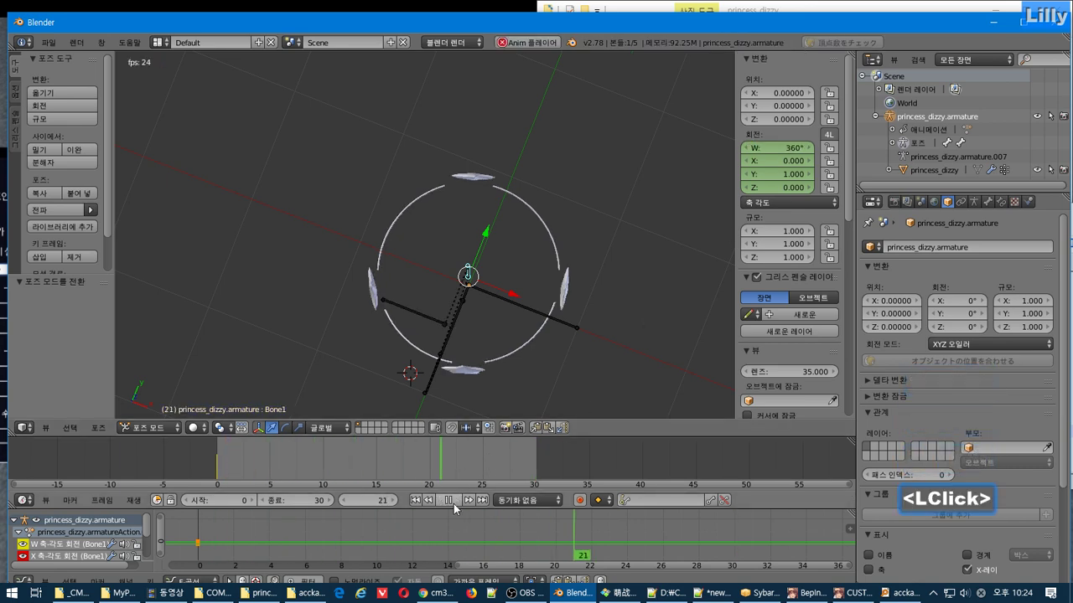
# Stop at frame 30, set Bone1's W rotation to 360°, and insert a rotation keyframe
pyautogui.click(536, 472)
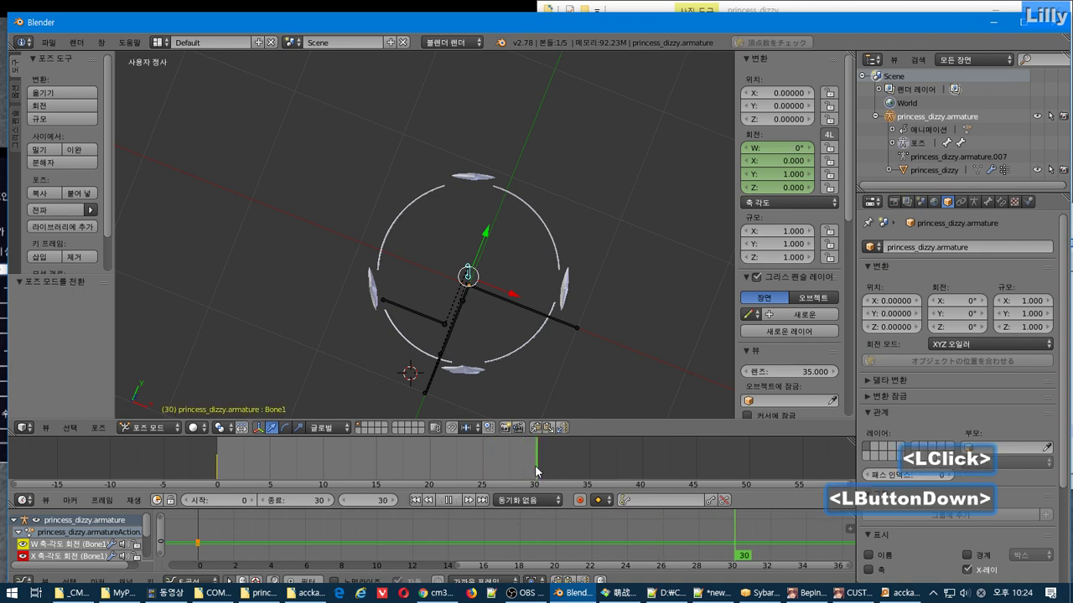
pyautogui.click(781, 151)
pyautogui.write('36')
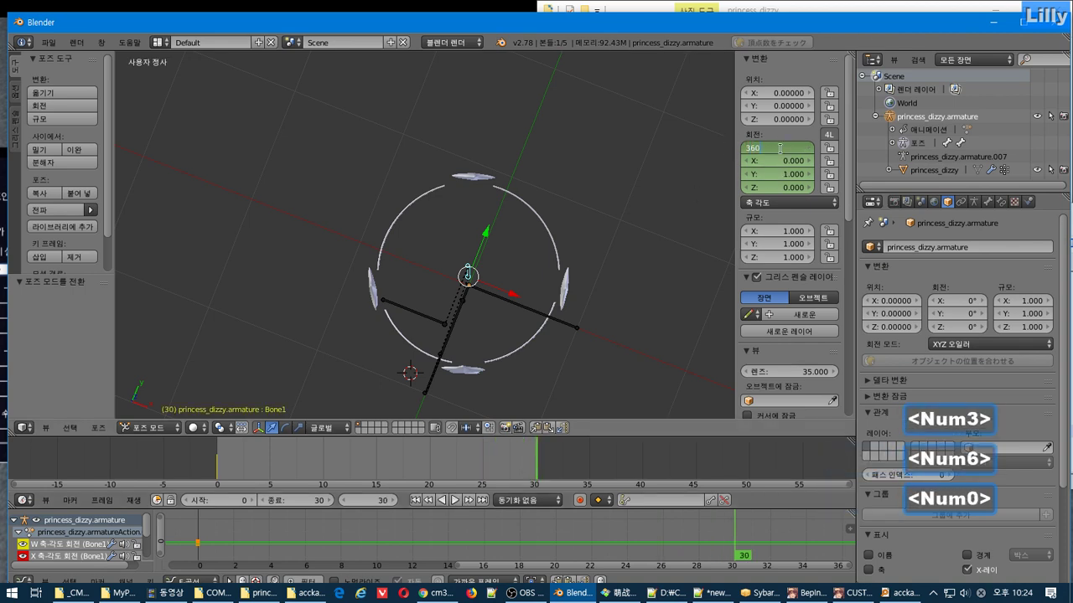
pyautogui.write('0')
pyautogui.click(773, 178)
pyautogui.rightClick(793, 149)
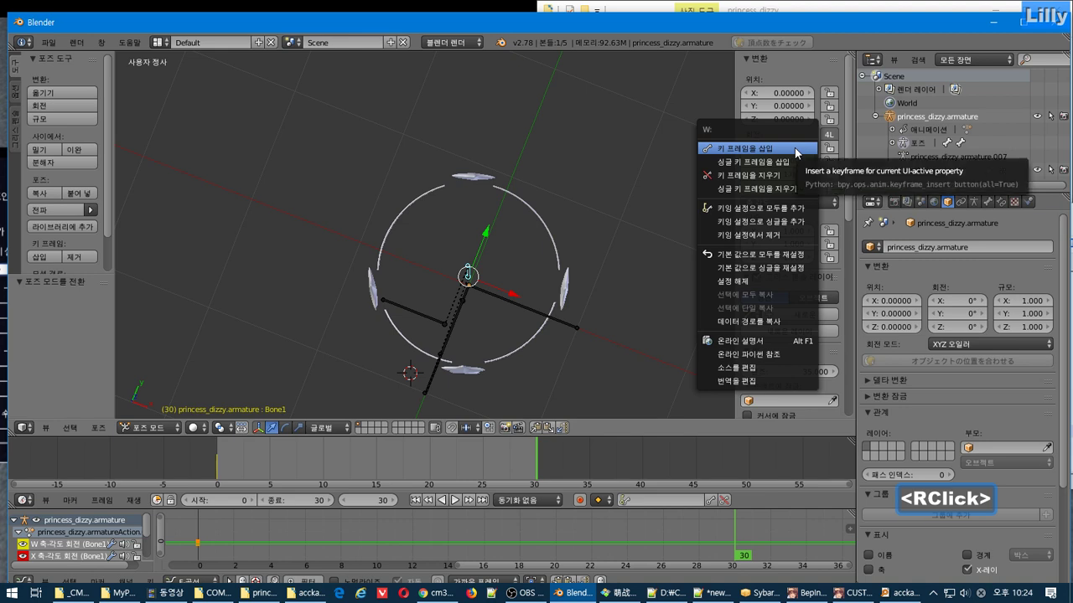
pyautogui.click(754, 148)
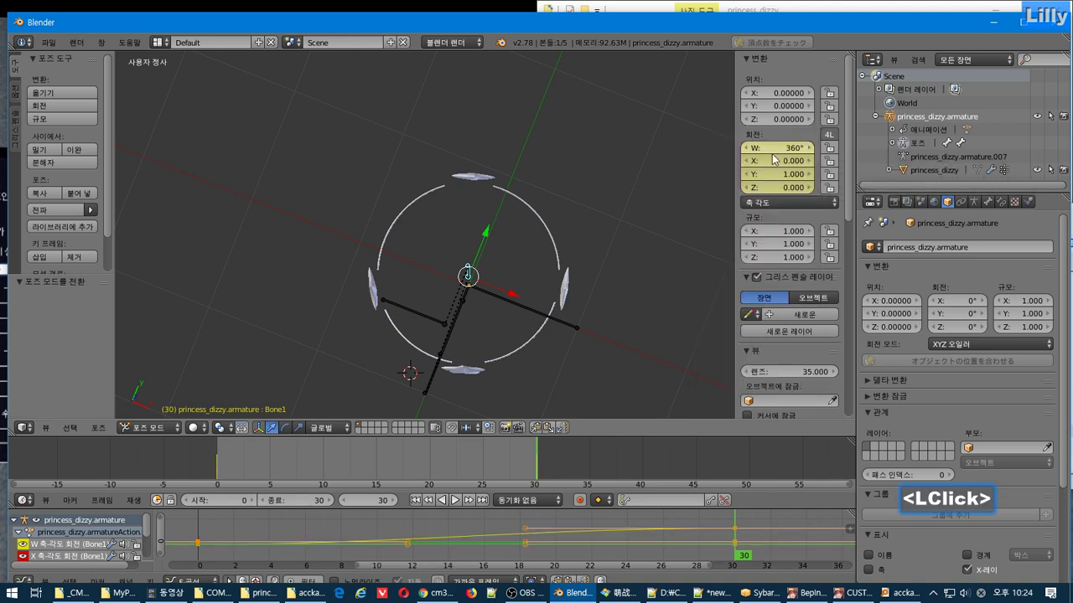
# Move the current frame to 25 and play the animation to check the Bone1 rotation
pyautogui.click(486, 464)
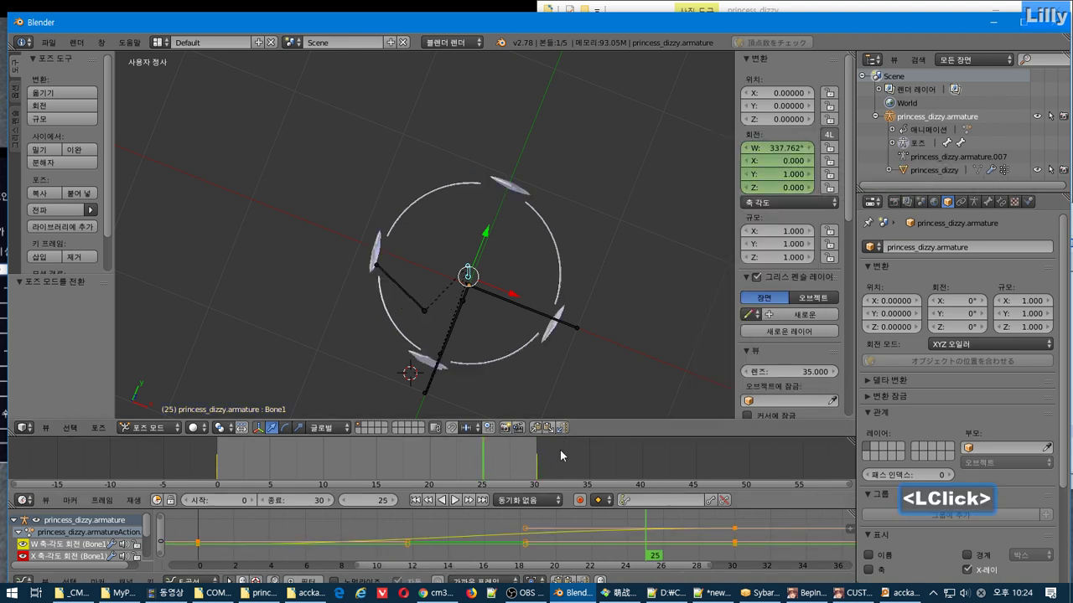
pyautogui.click(458, 500)
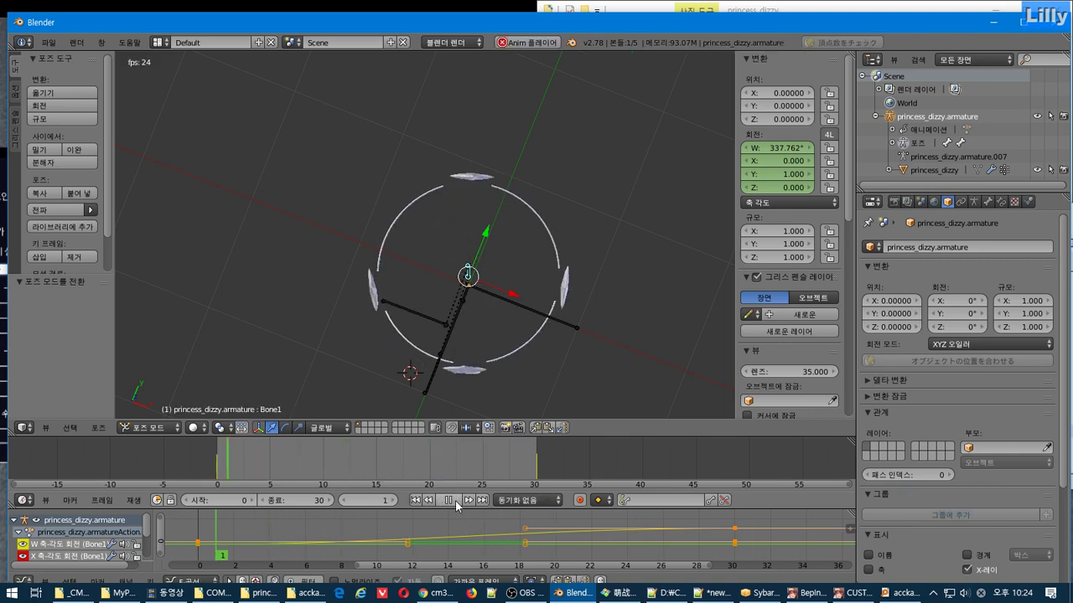
pyautogui.click(456, 501)
# Switch to Notepad++ and add the lines "이렇게 키프레임을 반드시 삽입 시켜야만 실제 애니메이션 기록됨" and "그런데 흐름이 어색한데"
pyautogui.hotkey('alt', 'Tab')
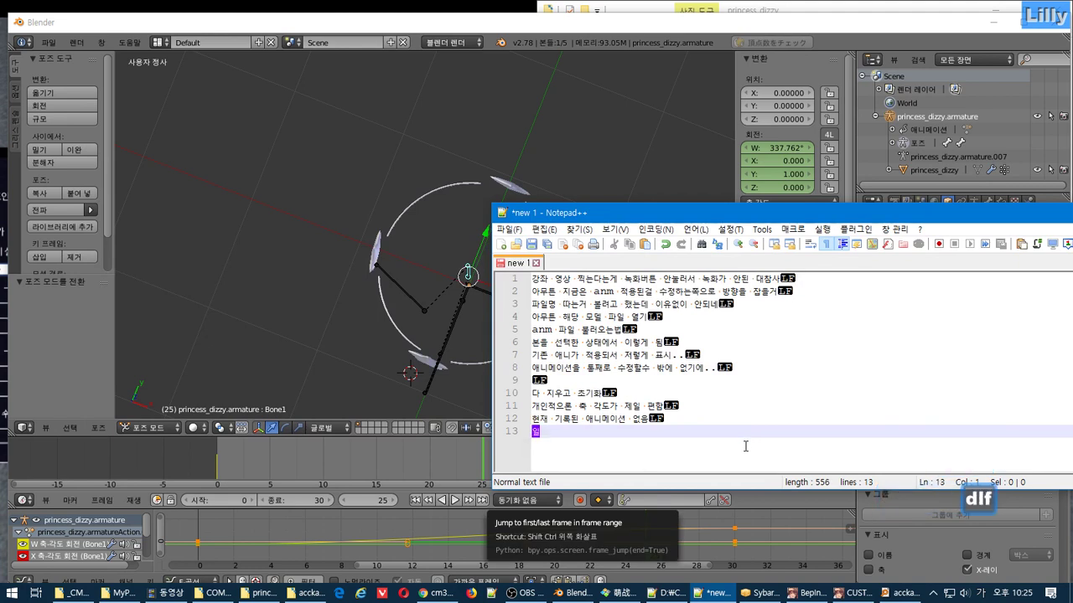
pyautogui.write('이렇게 키프레임')
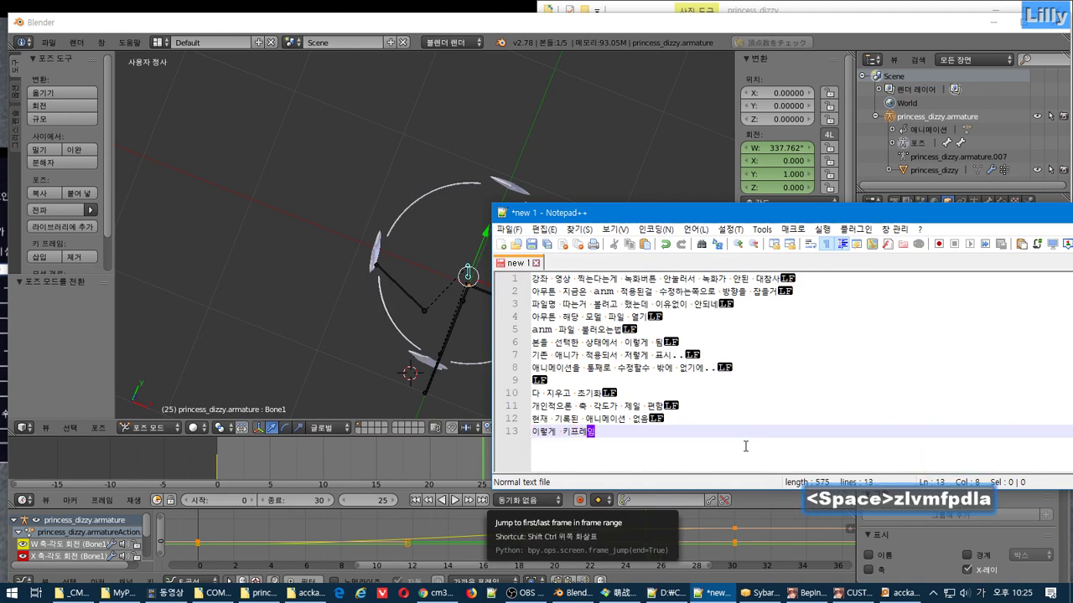
pyautogui.write('을 반드시 사')
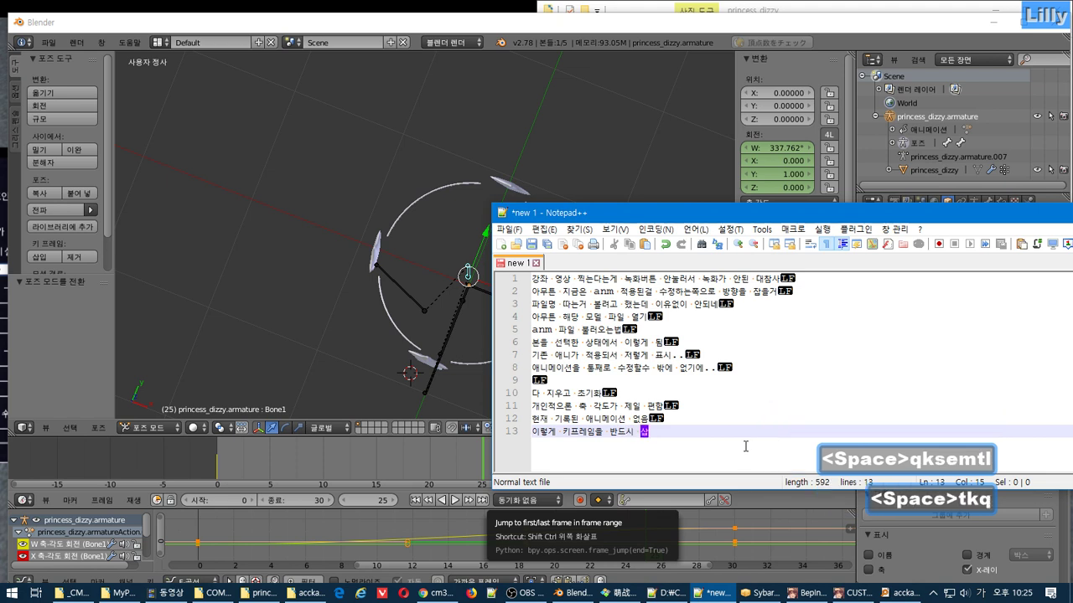
pyautogui.write('입 시켜야만 ')
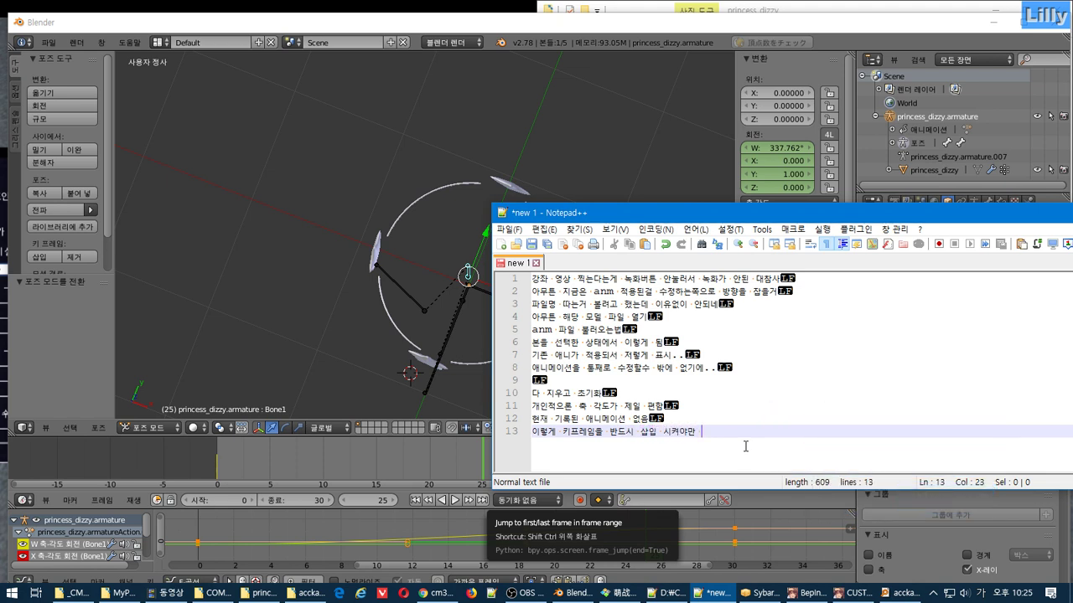
pyautogui.write('실제 애니')
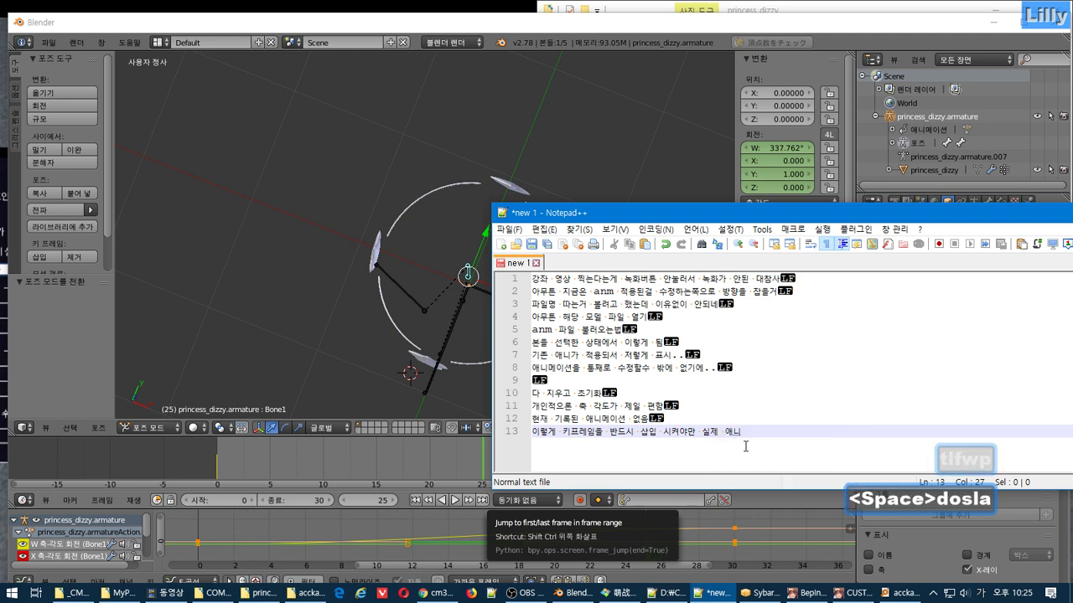
pyautogui.write('메이션 기록')
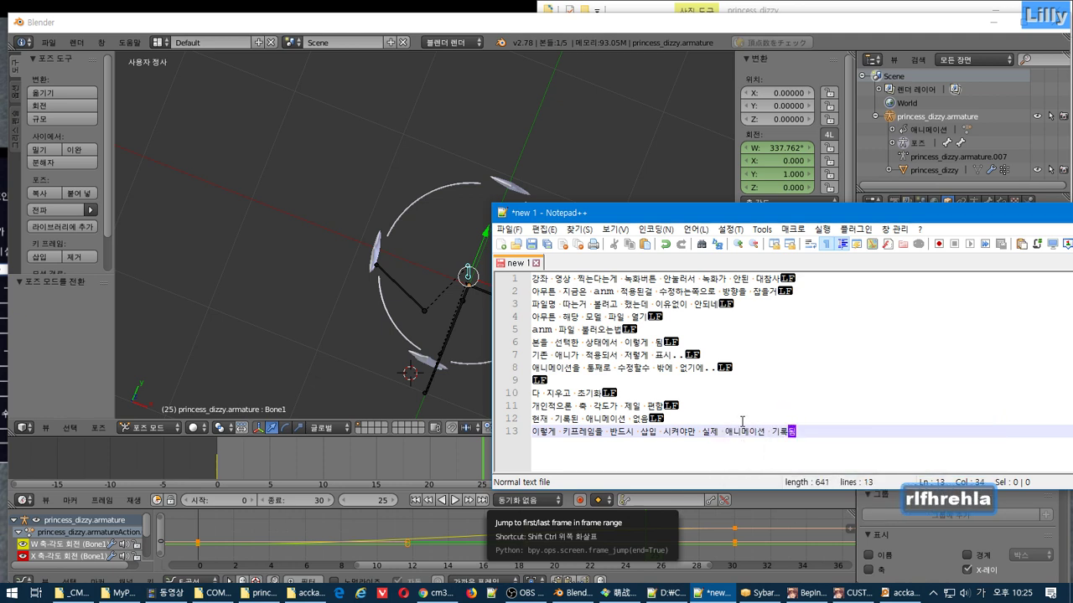
pyautogui.write('됨')
pyautogui.press('Return')
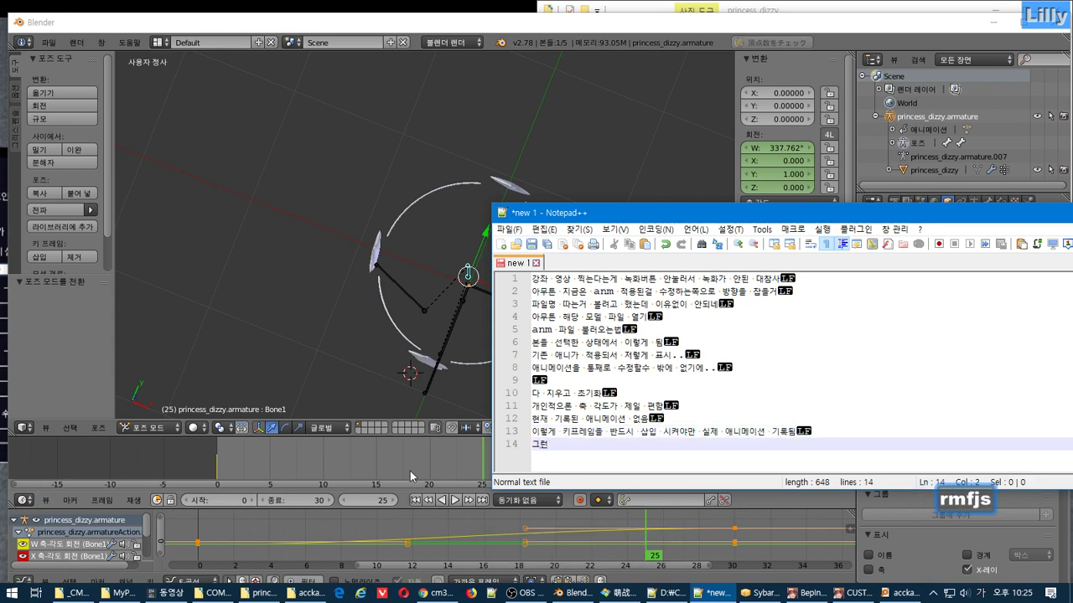
pyautogui.write('그런데 흐름이 ')
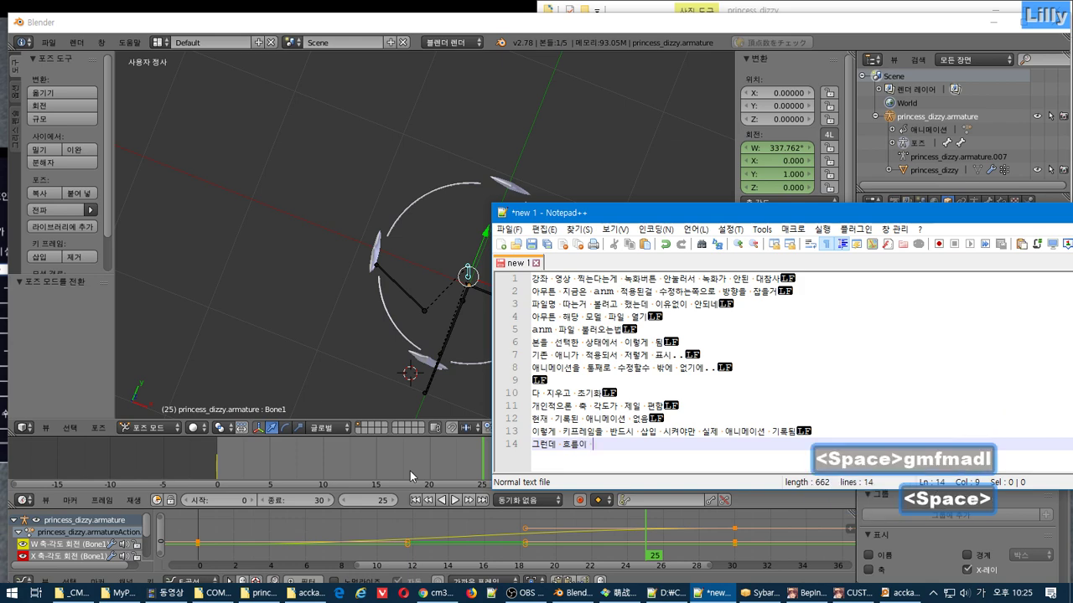
pyautogui.write('어색한데')
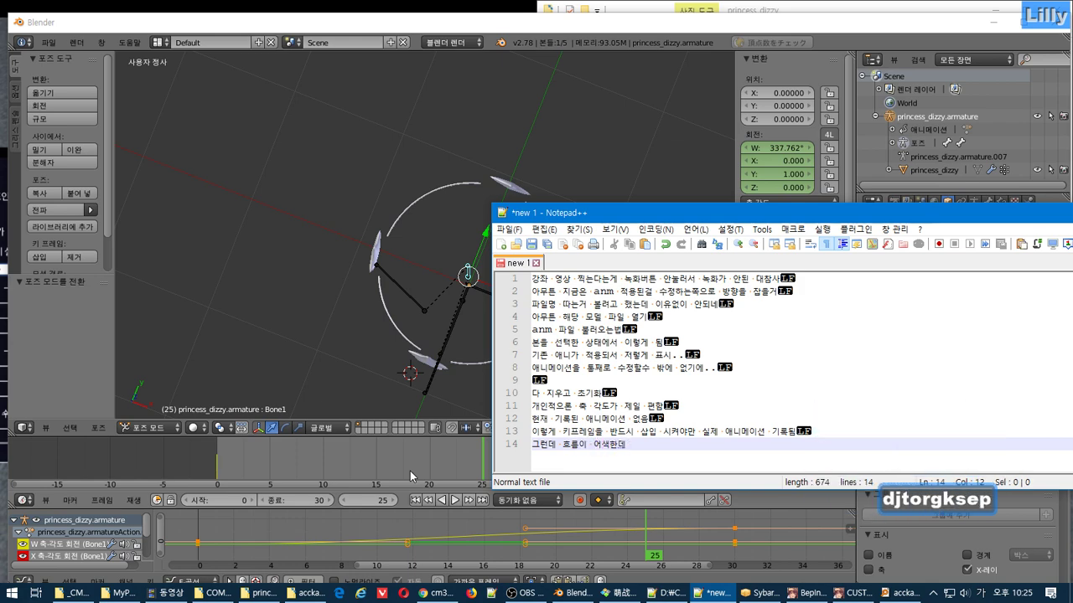
# Switch to Blender, maximize its window, and set the editor below the timeline to the Graph Editor (그래프 편집기)
pyautogui.click(510, 21)
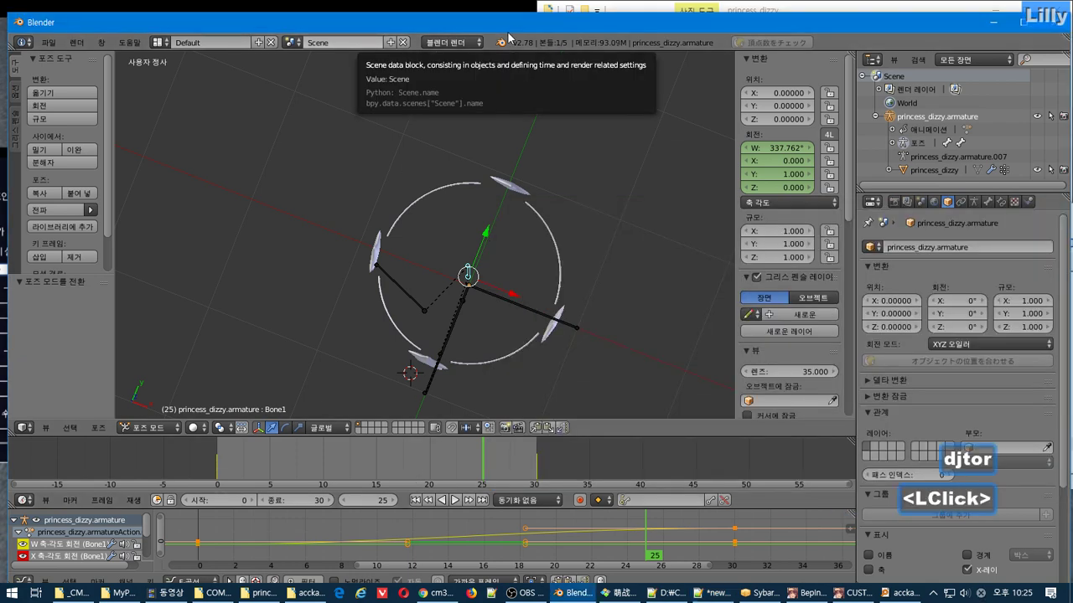
pyautogui.doubleClick(510, 22)
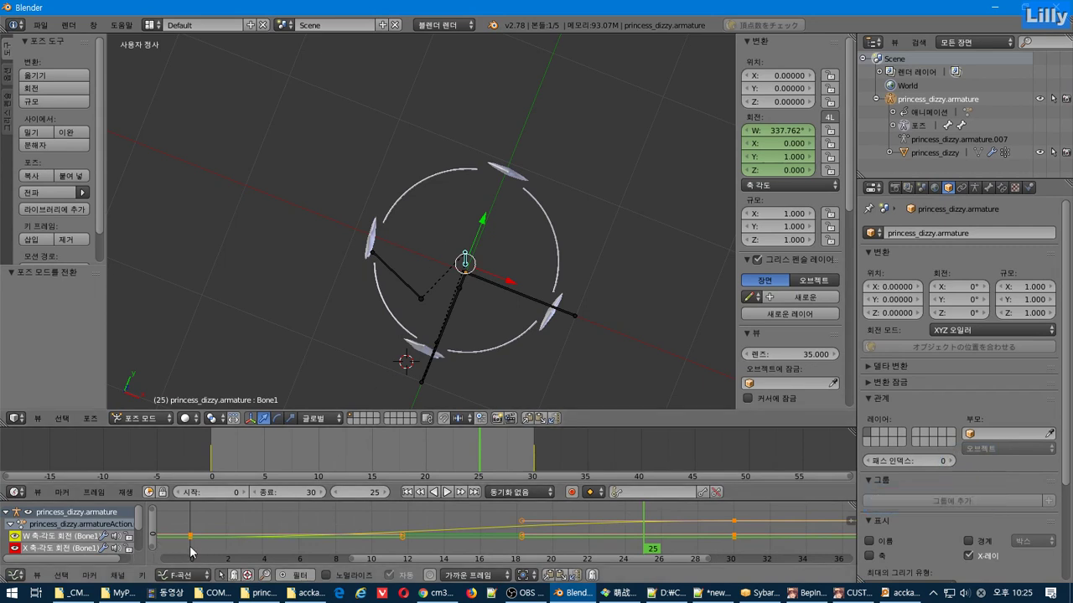
pyautogui.click(15, 575)
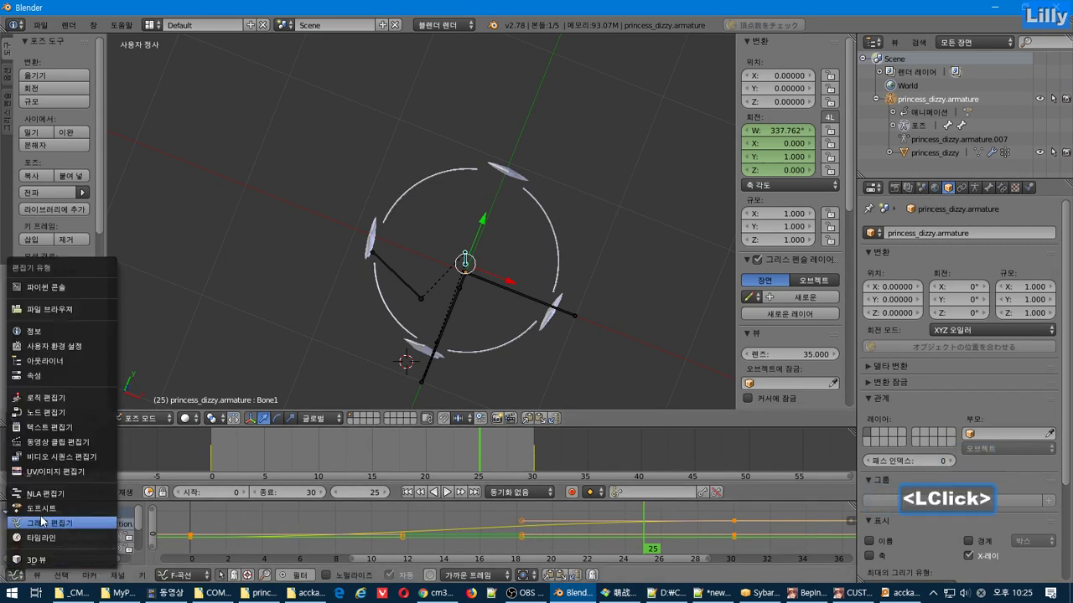
pyautogui.click(59, 524)
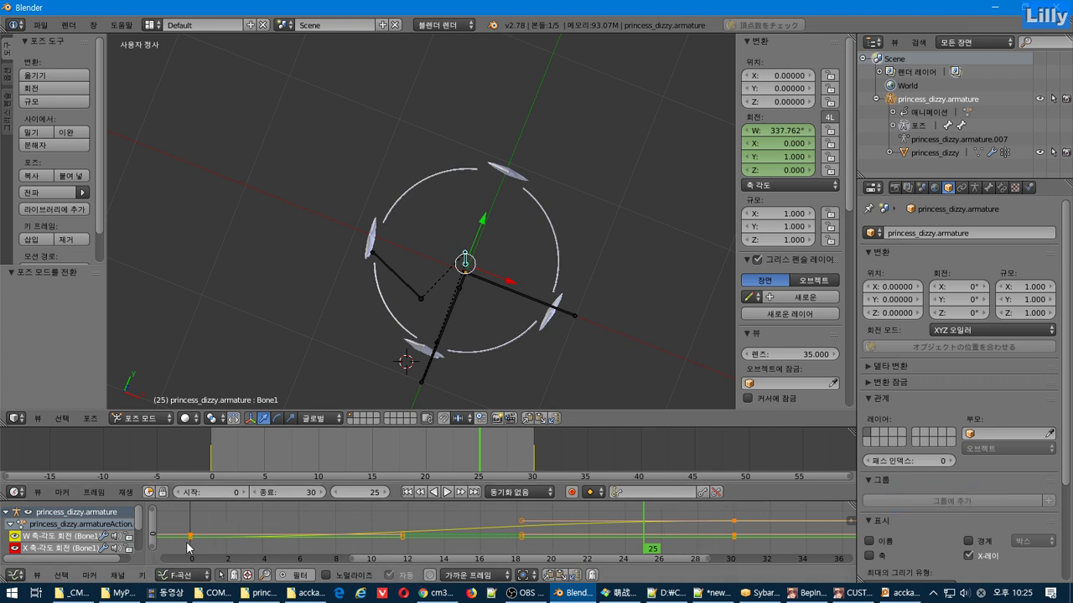
# Set the interpolation mode of the Bone1 rotation keyframes to linear (선형) and play the animation
pyautogui.click(141, 575)
pyautogui.moveTo(276, 404)
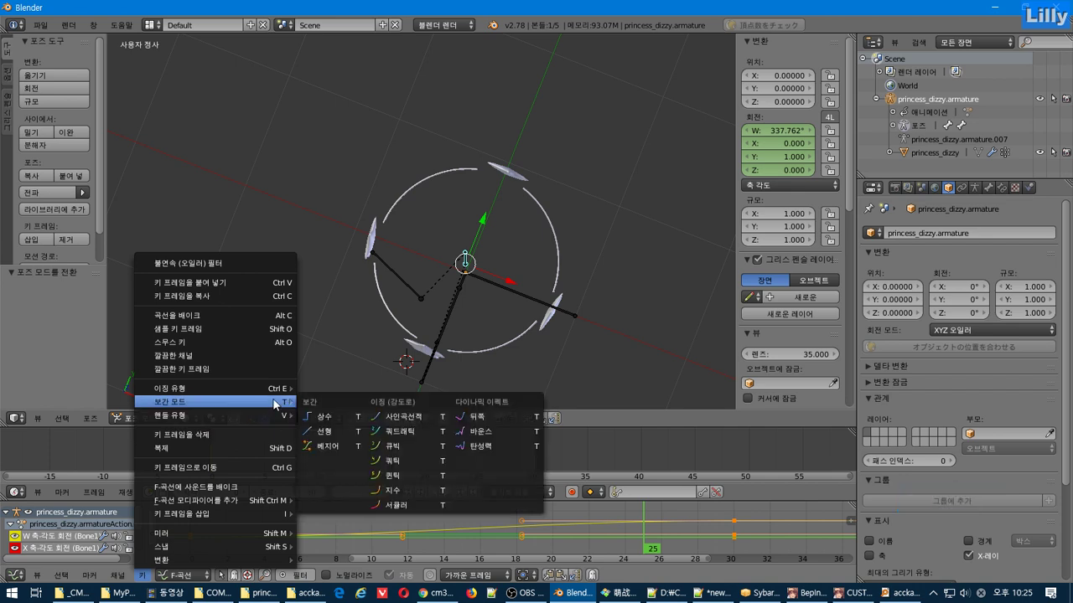
pyautogui.click(326, 432)
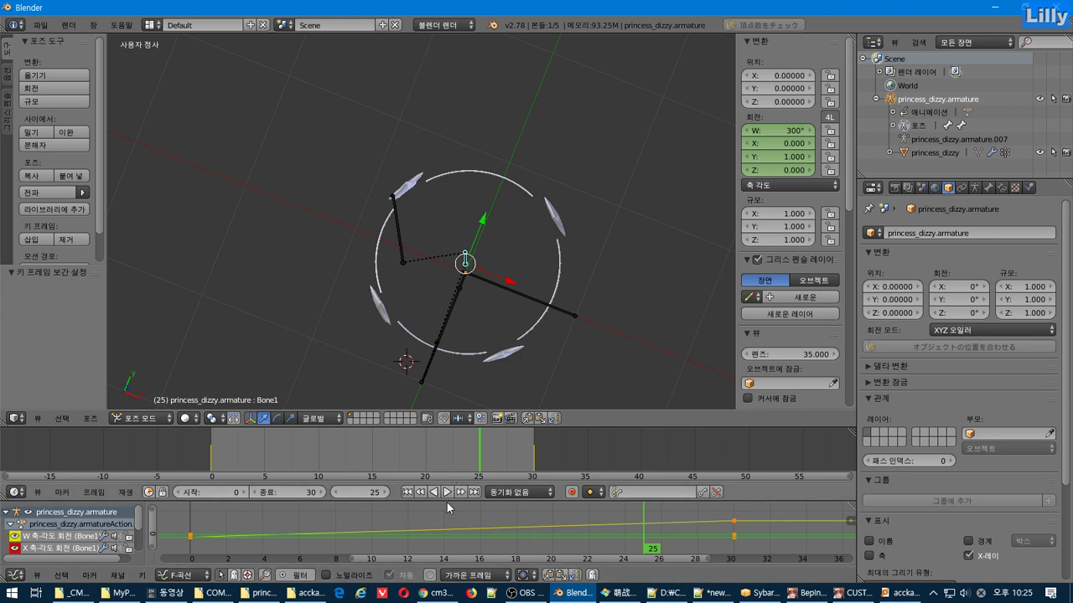
pyautogui.click(447, 494)
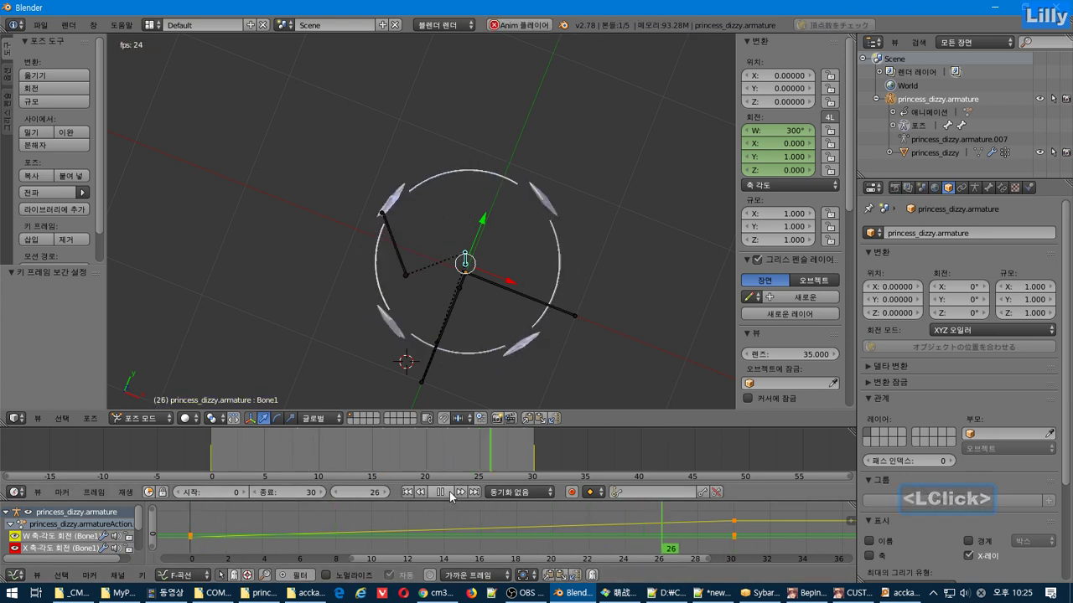
pyautogui.click(449, 495)
# Try the bounce (바운스) interpolation mode on the Bone1 rotation keyframes and play the animation
pyautogui.click(145, 576)
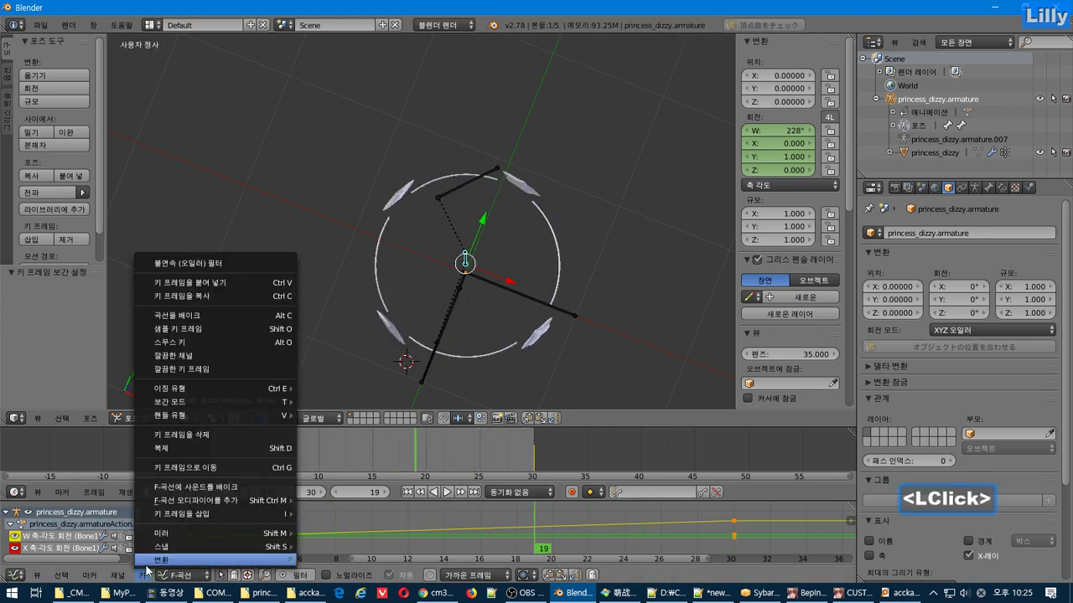
pyautogui.moveTo(268, 401)
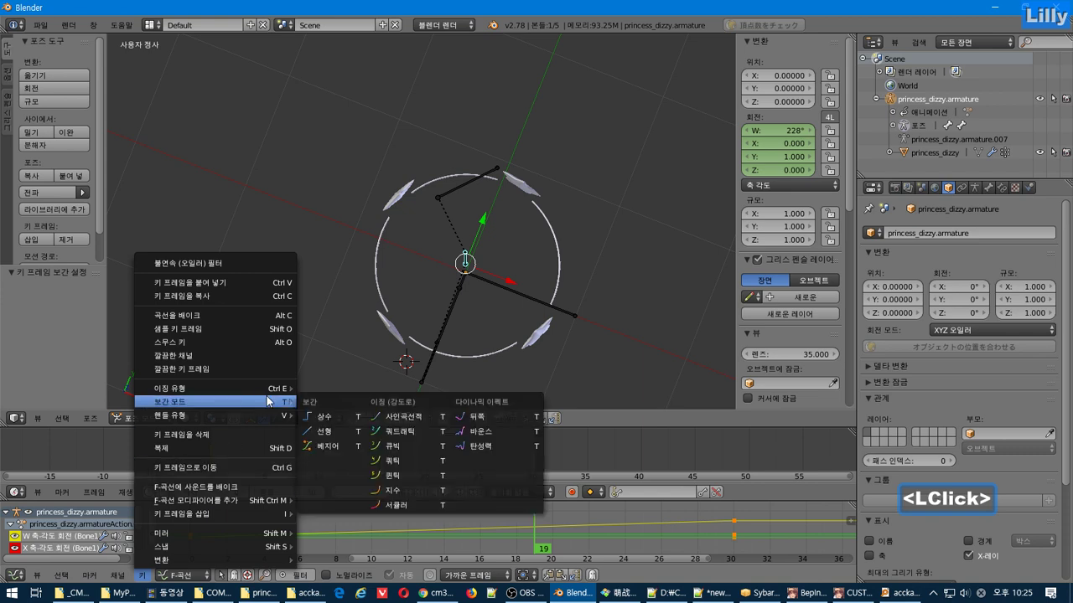
pyautogui.click(494, 432)
pyautogui.click(449, 495)
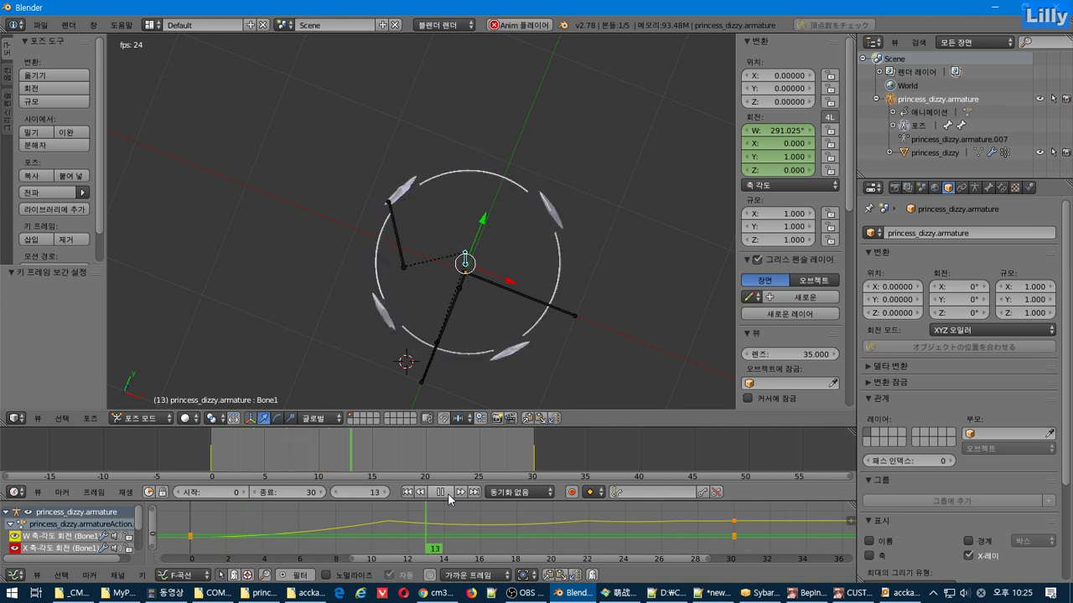
pyautogui.click(449, 497)
# Try the elastic (탄성력) interpolation mode on the Bone1 rotation keyframes and play the animation
pyautogui.click(140, 577)
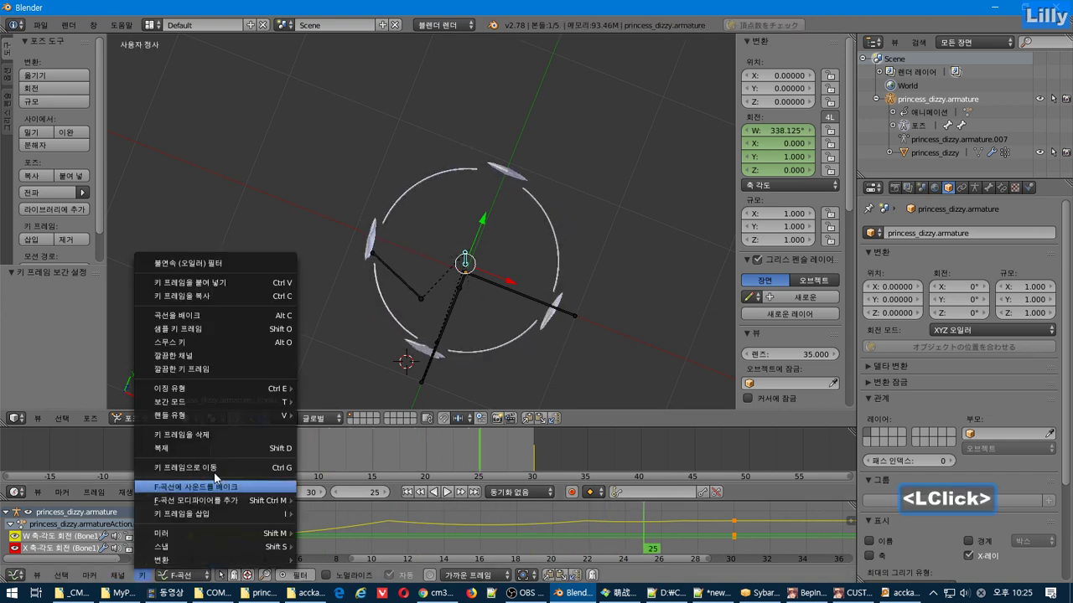
pyautogui.moveTo(245, 404)
pyautogui.click(485, 448)
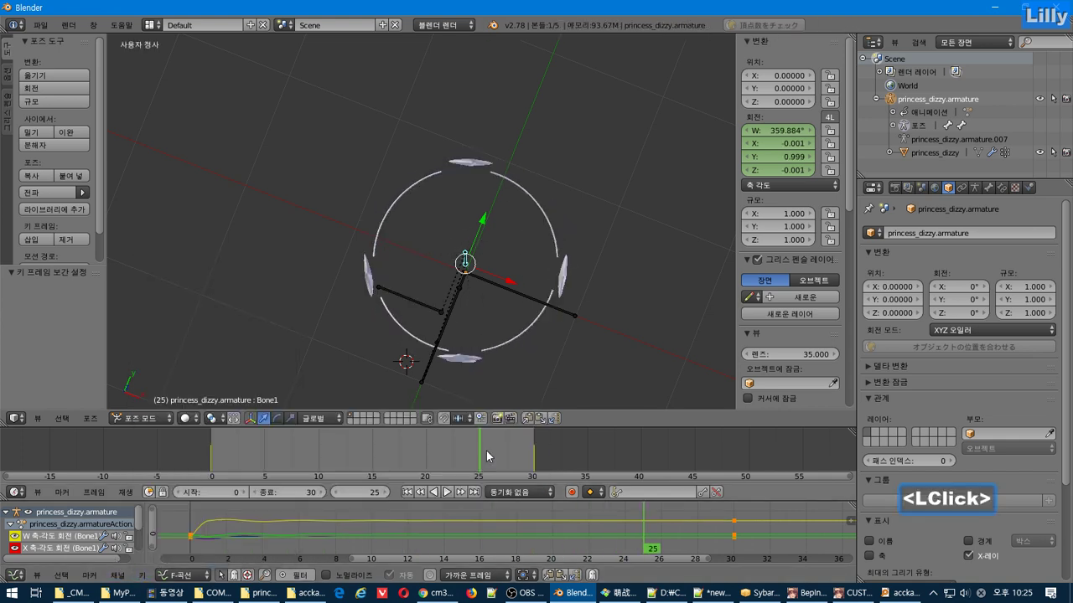
pyautogui.click(446, 492)
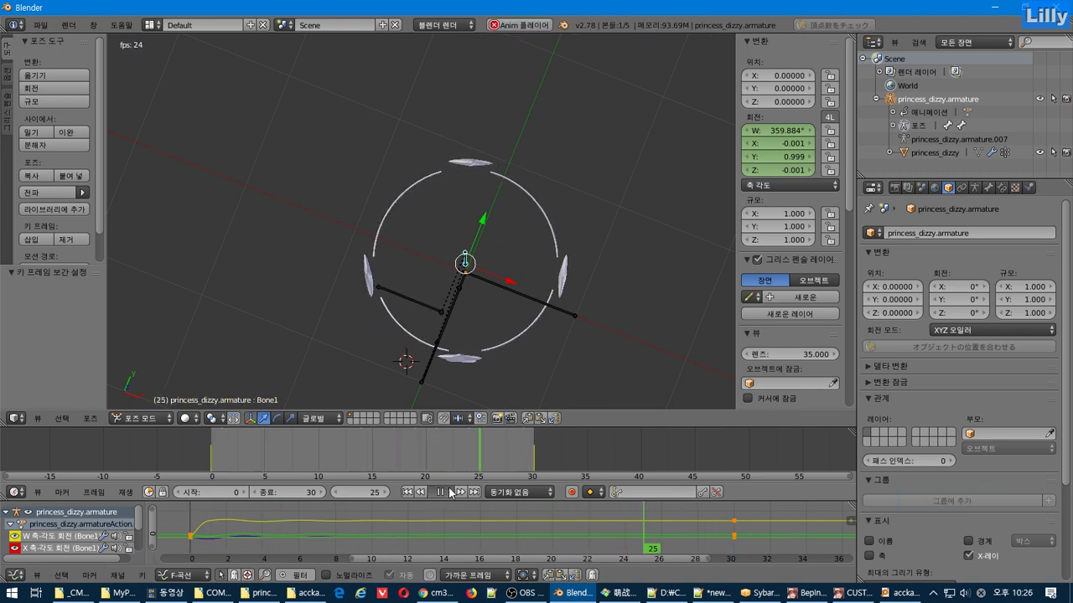
pyautogui.click(444, 493)
# Try the circular (서큘러) interpolation mode on the Bone1 rotation keyframes and play the animation
pyautogui.click(142, 575)
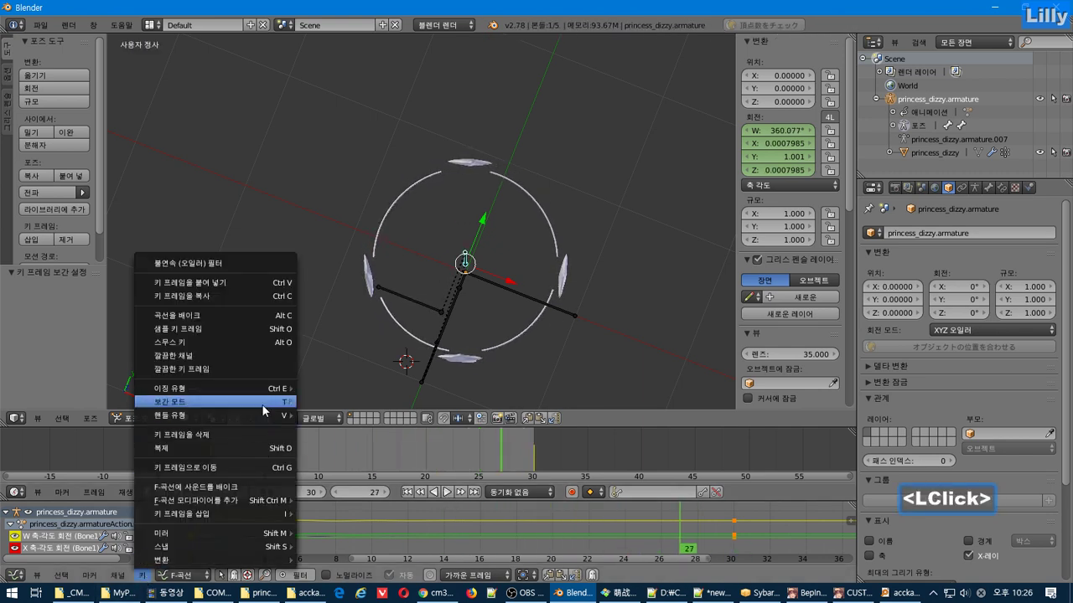
pyautogui.moveTo(261, 404)
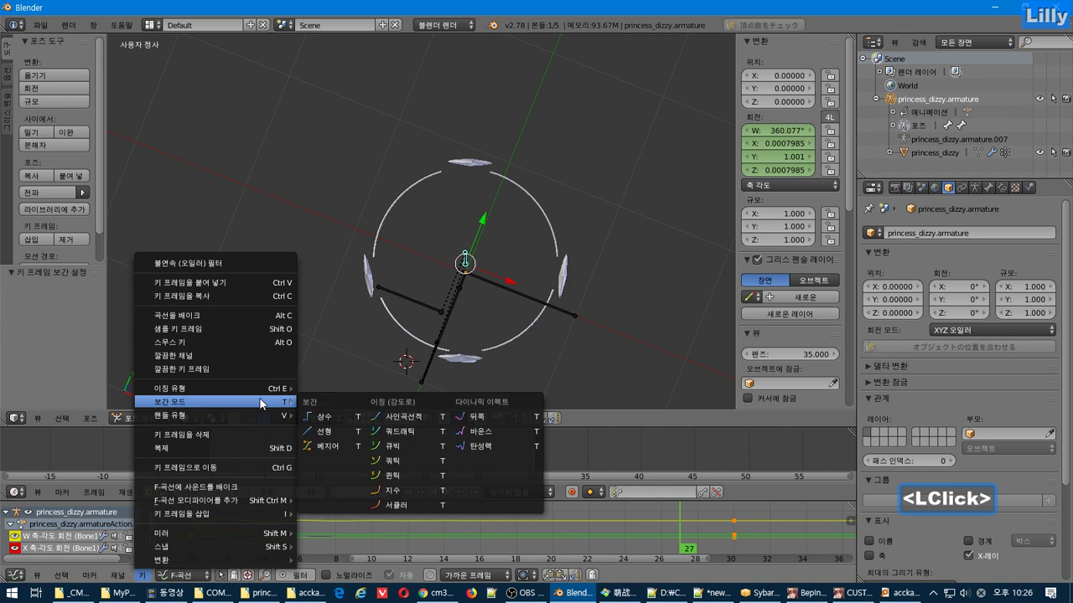
pyautogui.click(405, 500)
pyautogui.click(447, 496)
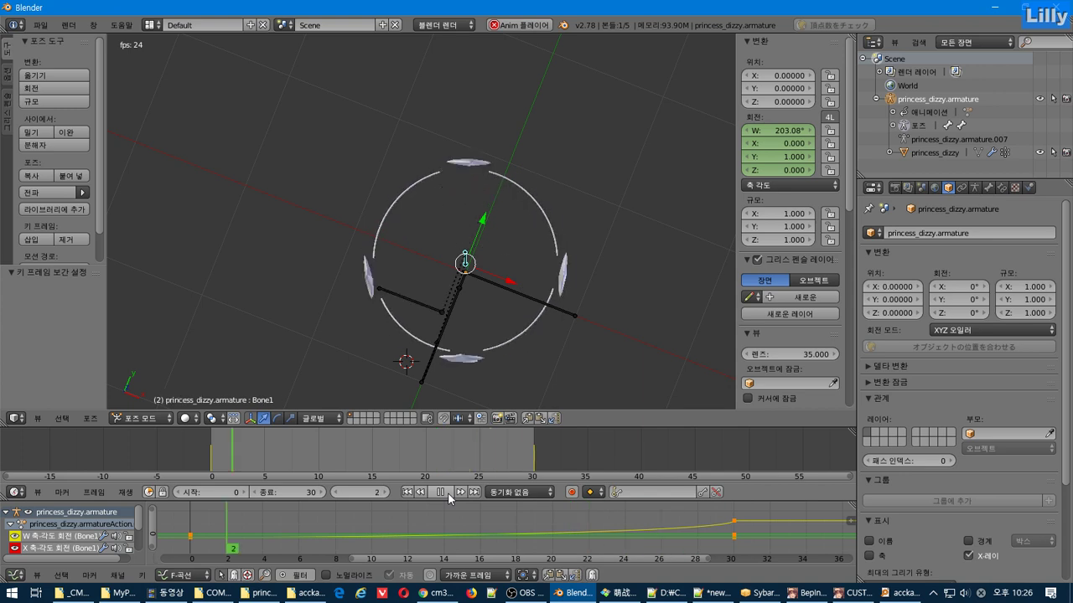
pyautogui.click(446, 494)
# Set the Bone1 rotation keyframes back to linear (선형) interpolation and start the animation playback
pyautogui.click(141, 579)
pyautogui.moveTo(242, 403)
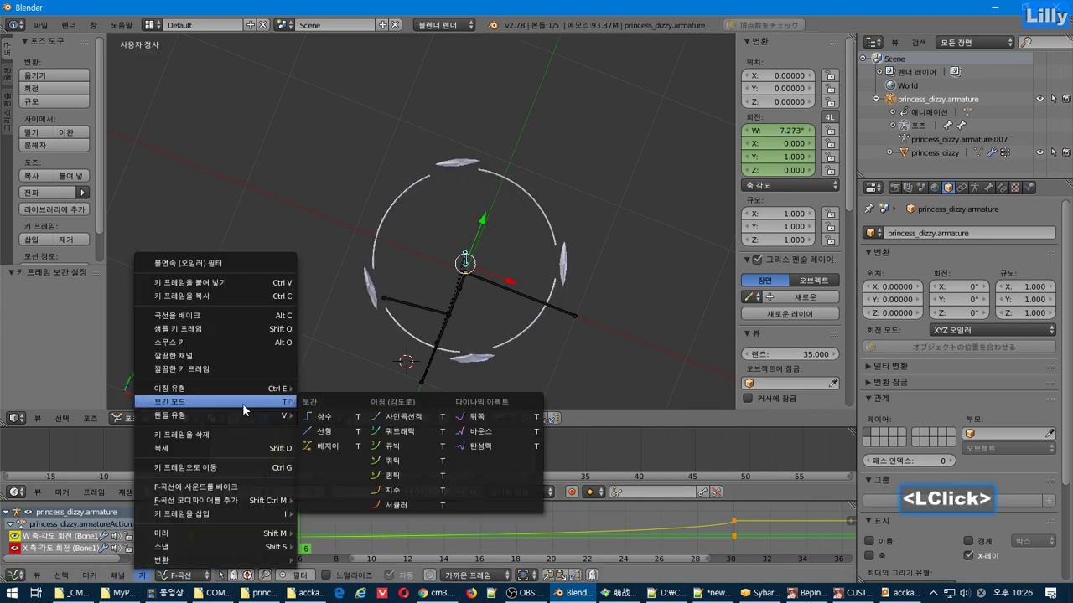
pyautogui.click(356, 427)
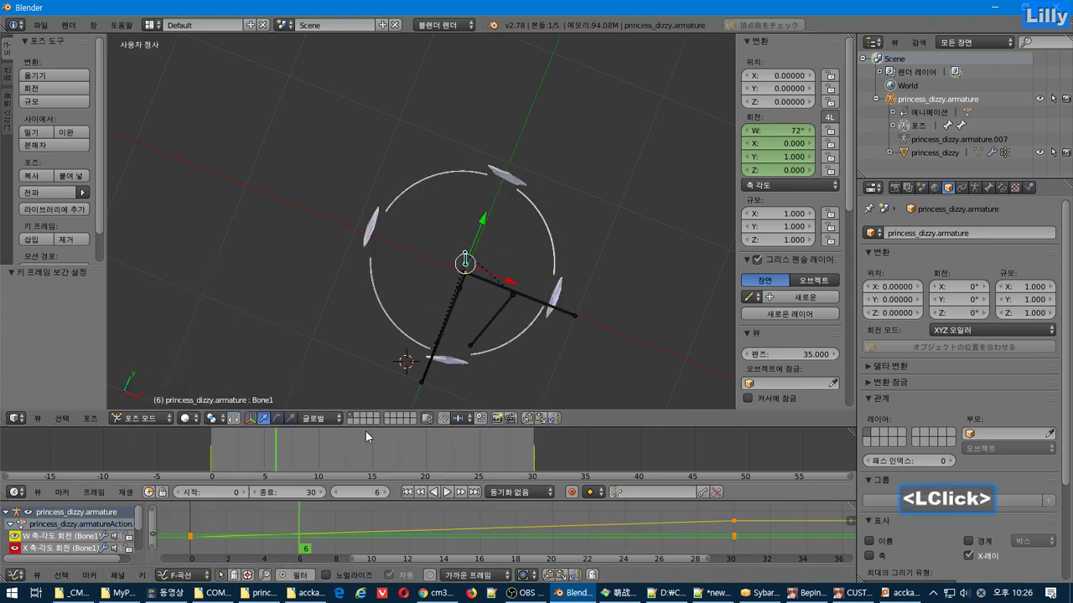
pyautogui.click(446, 493)
# Switch to Notepad++ and add the line "이렇게 함"
pyautogui.hotkey('alt', 'Tab')
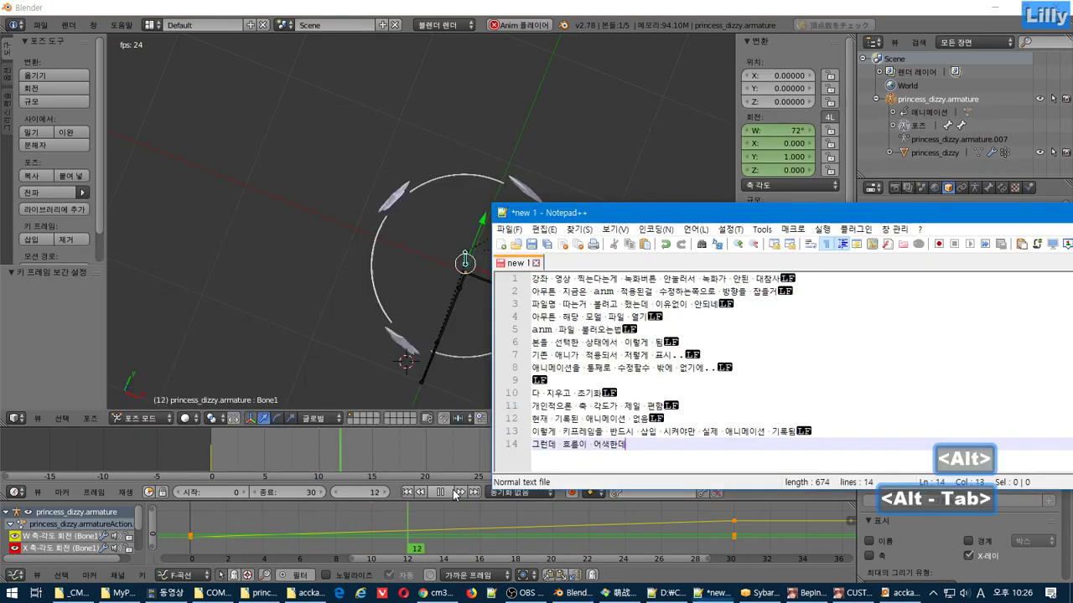
pyautogui.press('Return')
pyautogui.write('이렇')
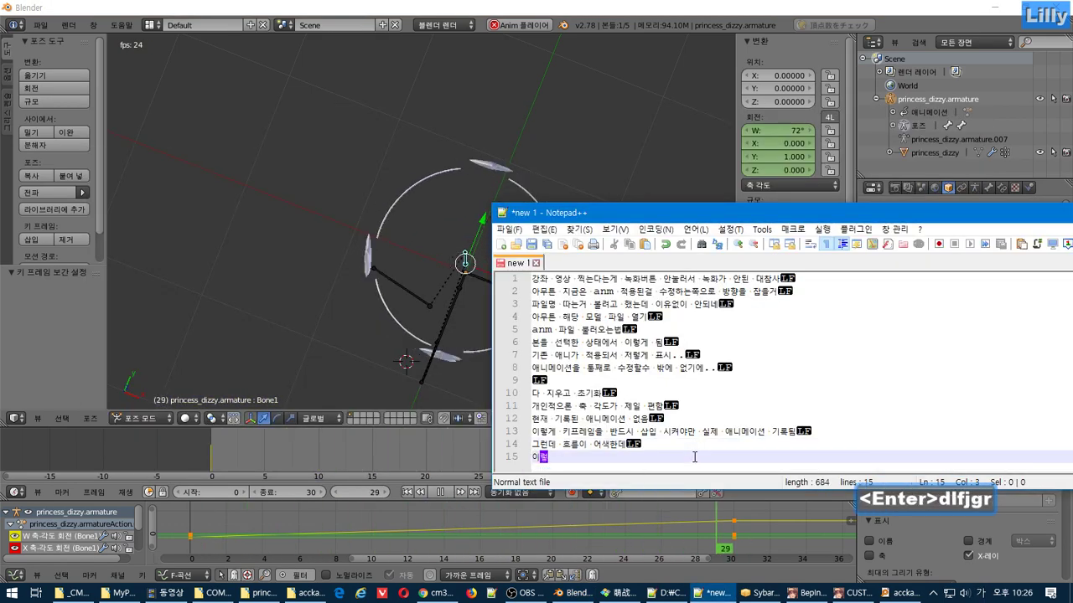
pyautogui.write('게 함')
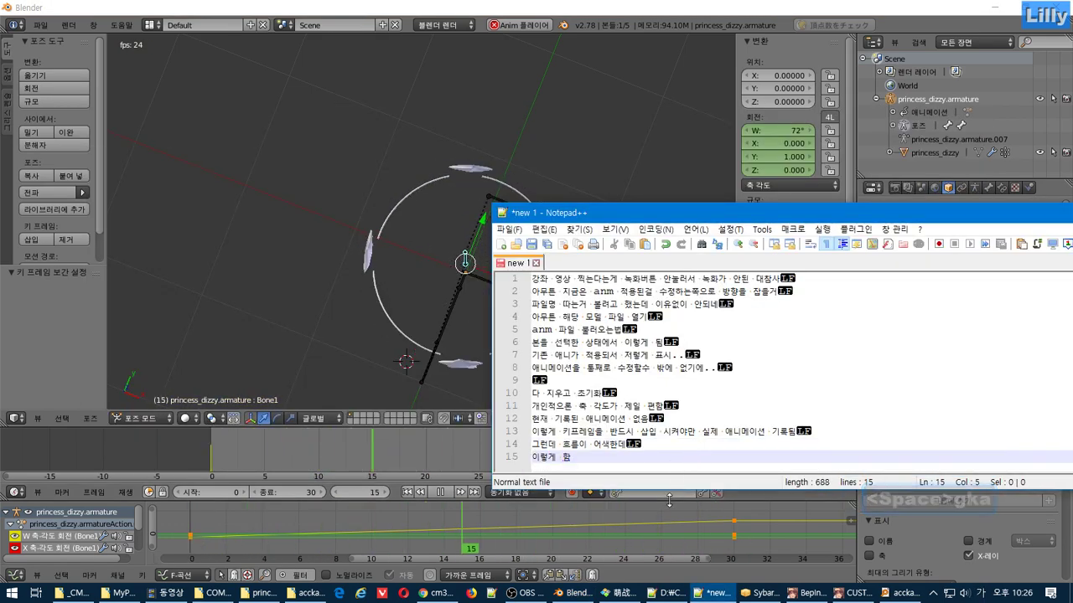
pyautogui.click(573, 9)
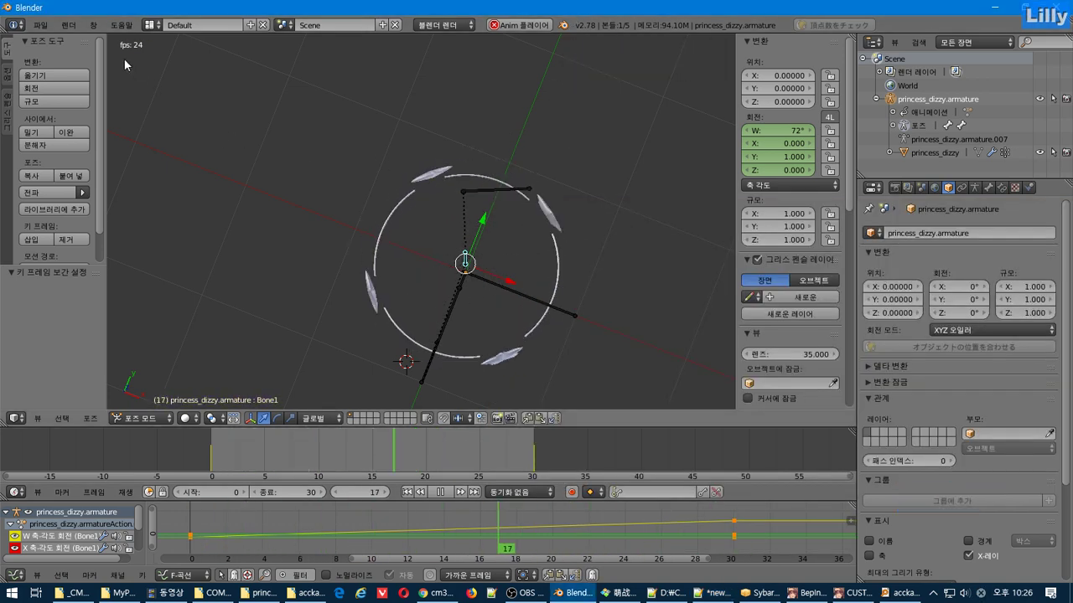
pyautogui.click(41, 25)
pyautogui.moveTo(88, 279)
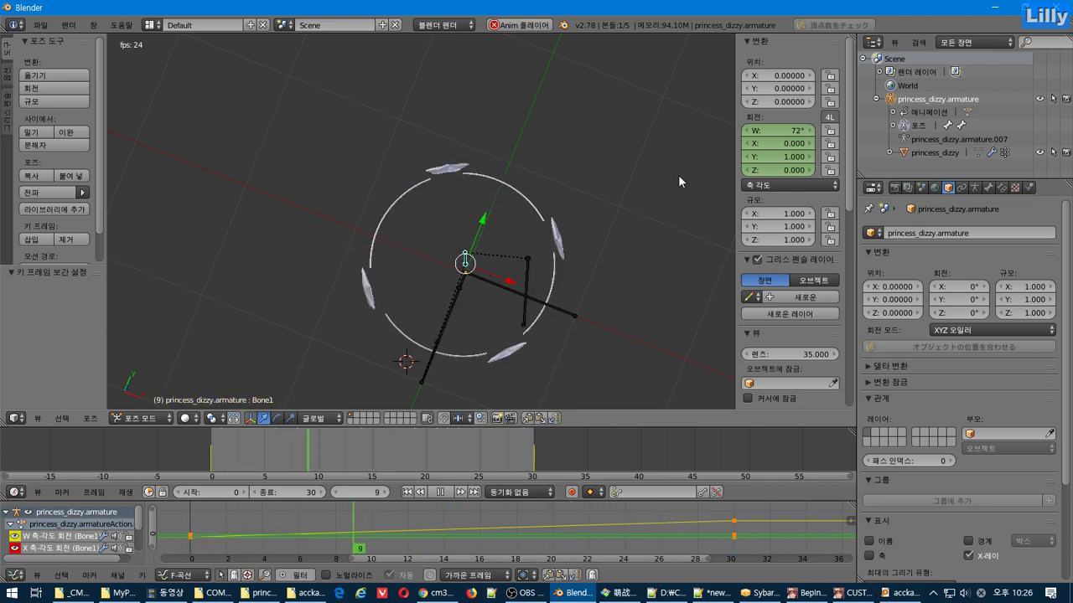
pyautogui.hotkey('alt', 'Tab')
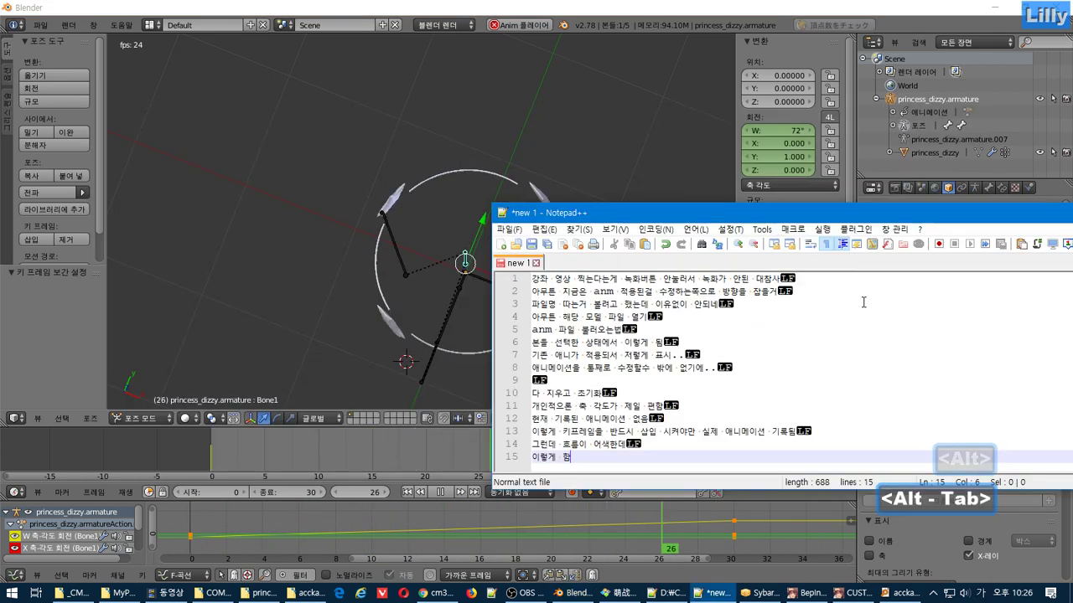
# Add a new line reading "이제 중심축이 틀어져있어서 수정할거" to the notes
pyautogui.press('Return')
pyautogui.write('이제 ')
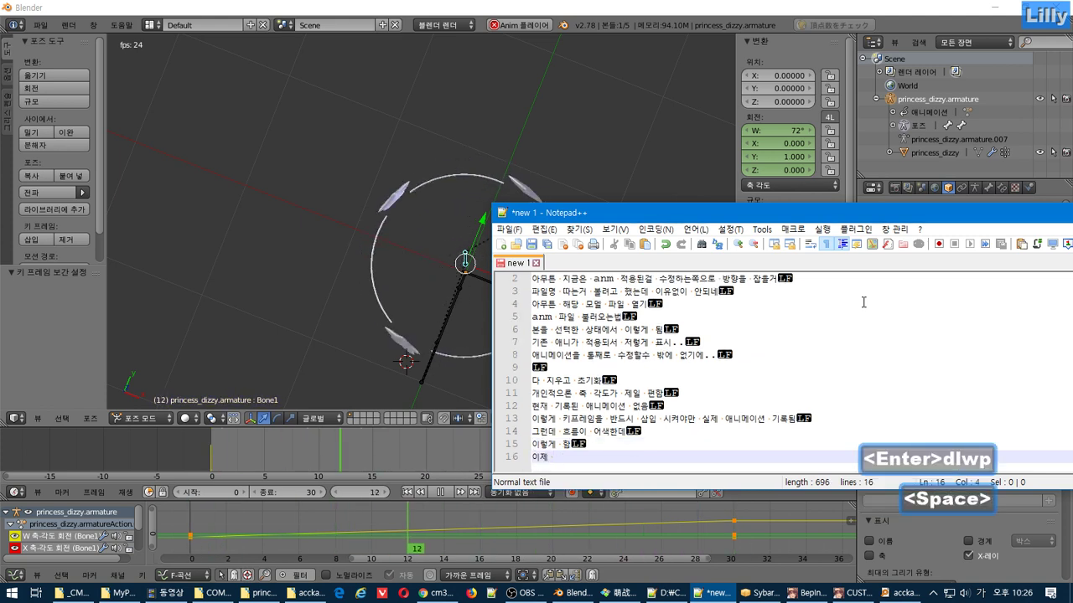
pyautogui.write('좌')
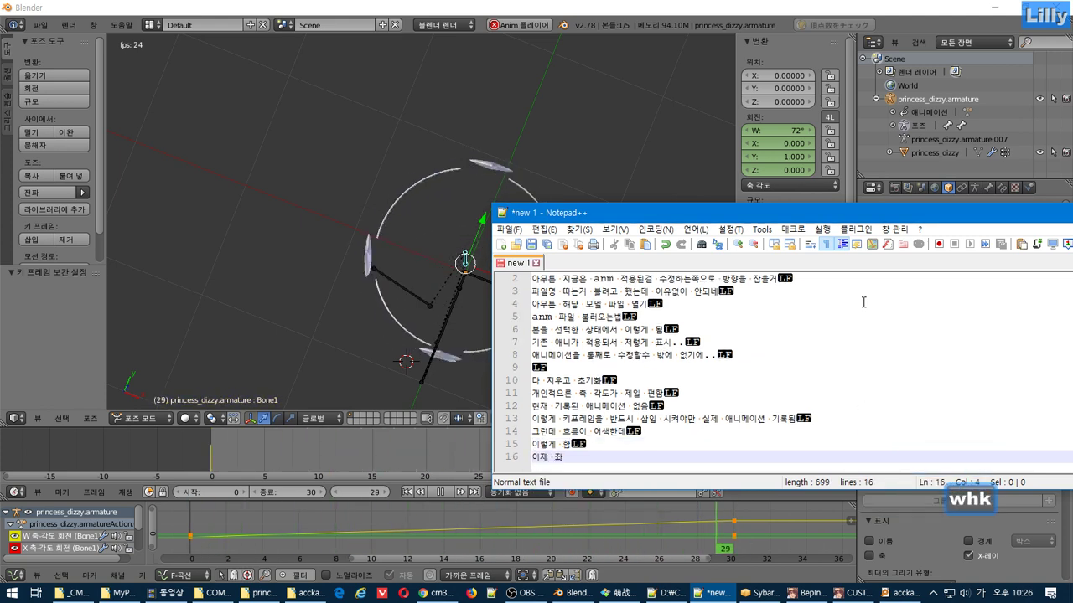
pyautogui.press('BackSpace')
pyautogui.press('BackSpace')
pyautogui.write('중심')
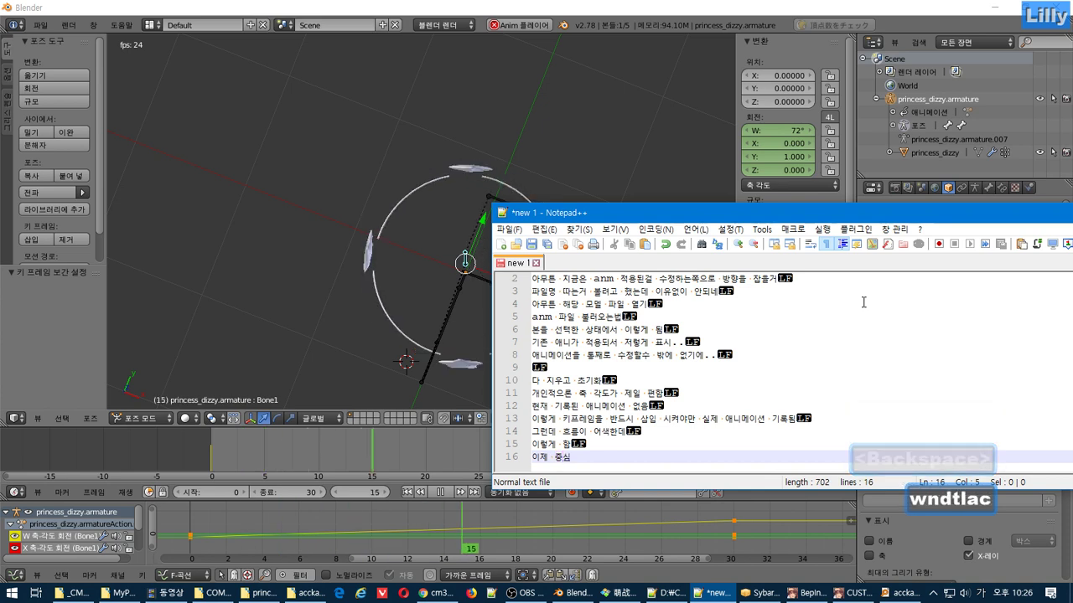
pyautogui.write('축ㅇ이 ')
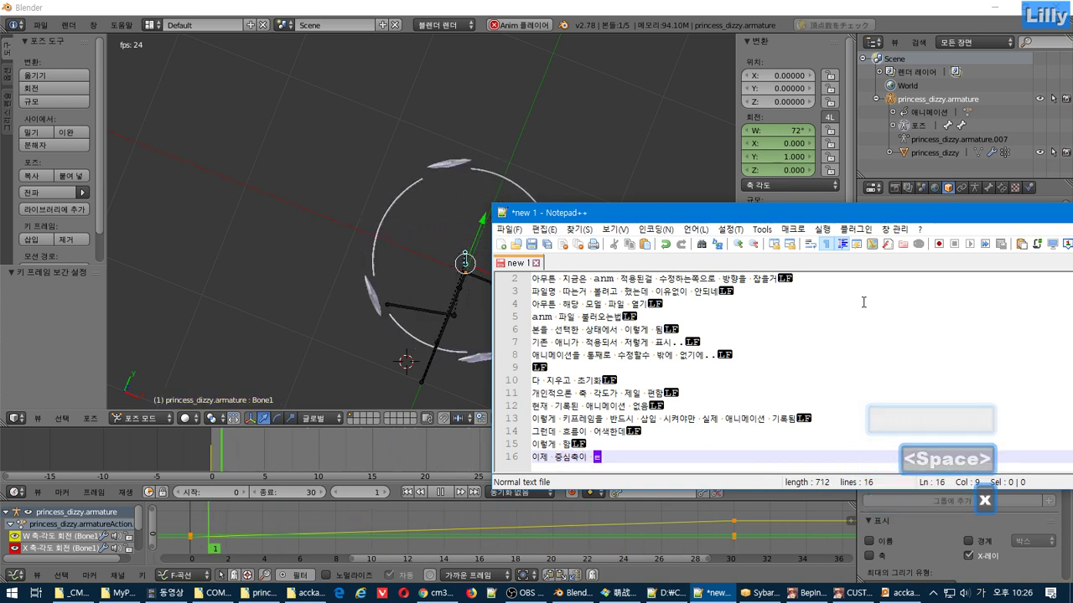
pyautogui.write('틀어져있ㅇ어서 수정할거')
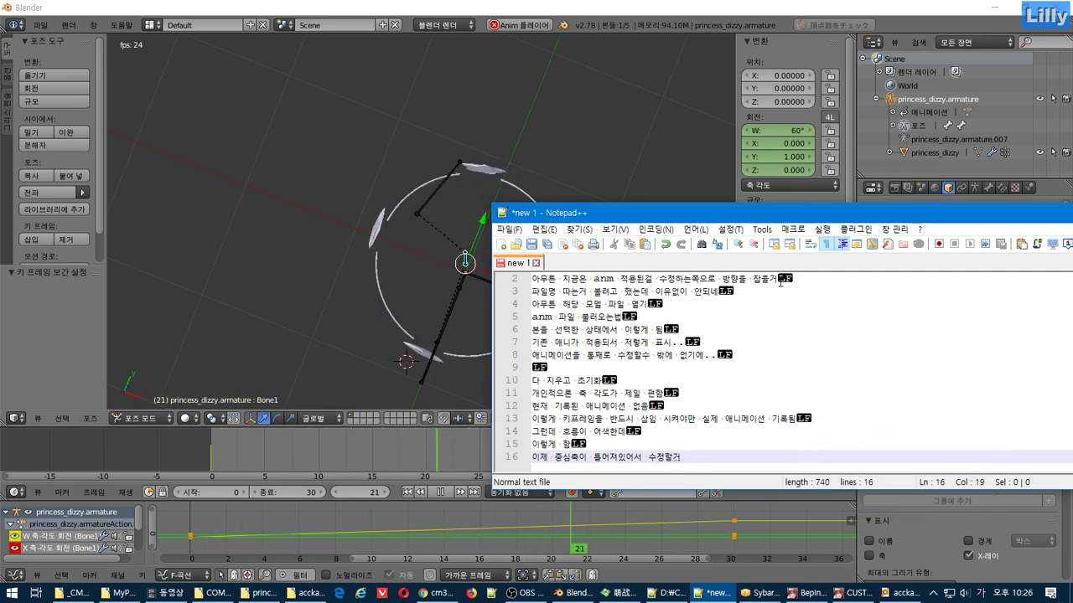
# Insert "anm 단계에서" before "수정할거" in the last line of the notes
pyautogui.press('Hangul')
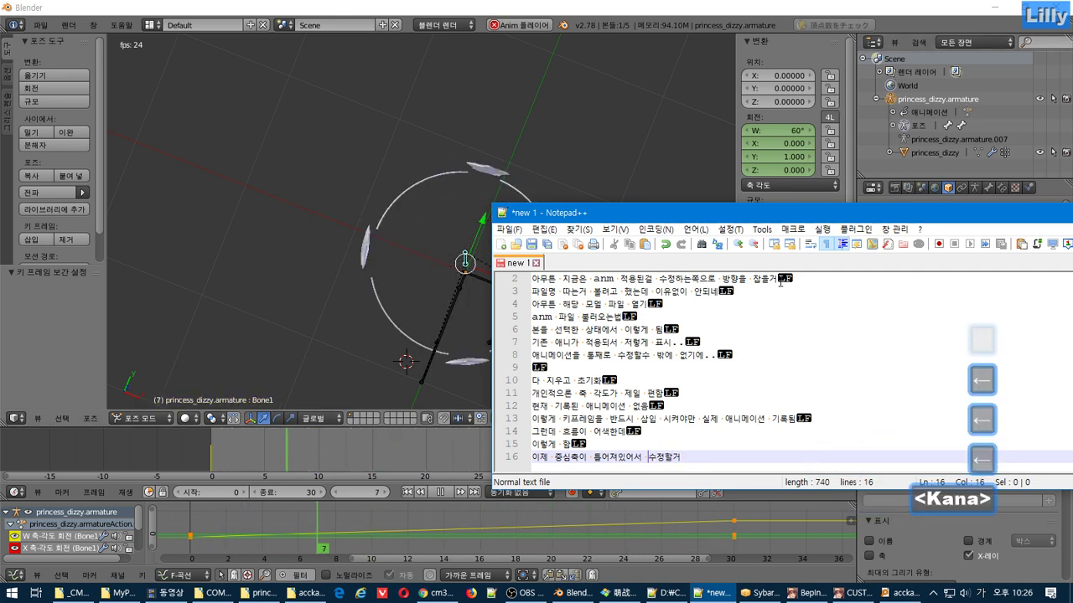
pyautogui.write('anm')
pyautogui.press('Hangul')
pyautogui.write('단ㄱ계에서')
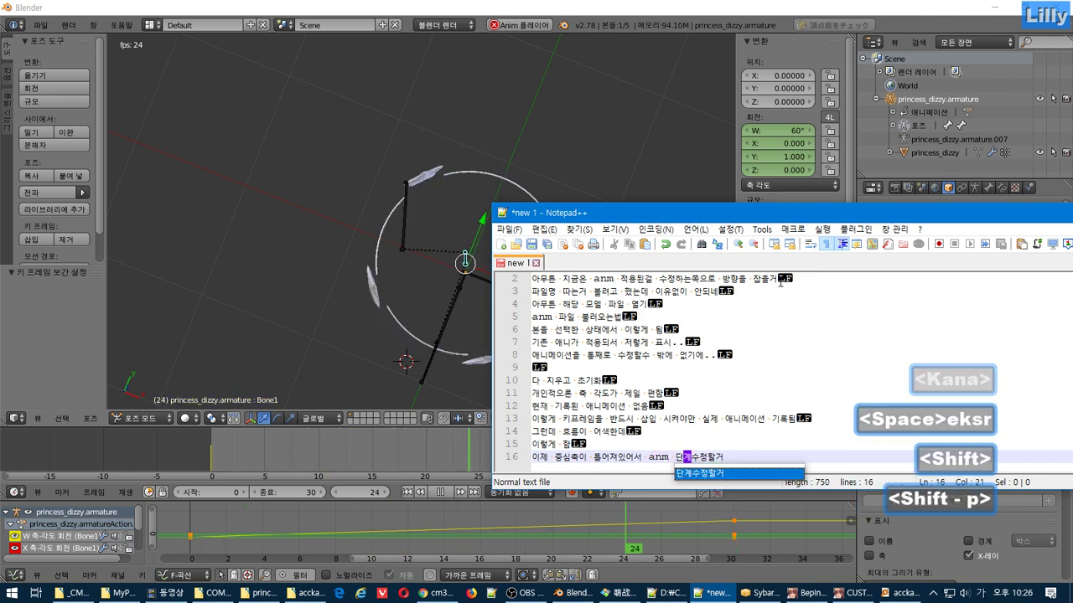
pyautogui.press('End')
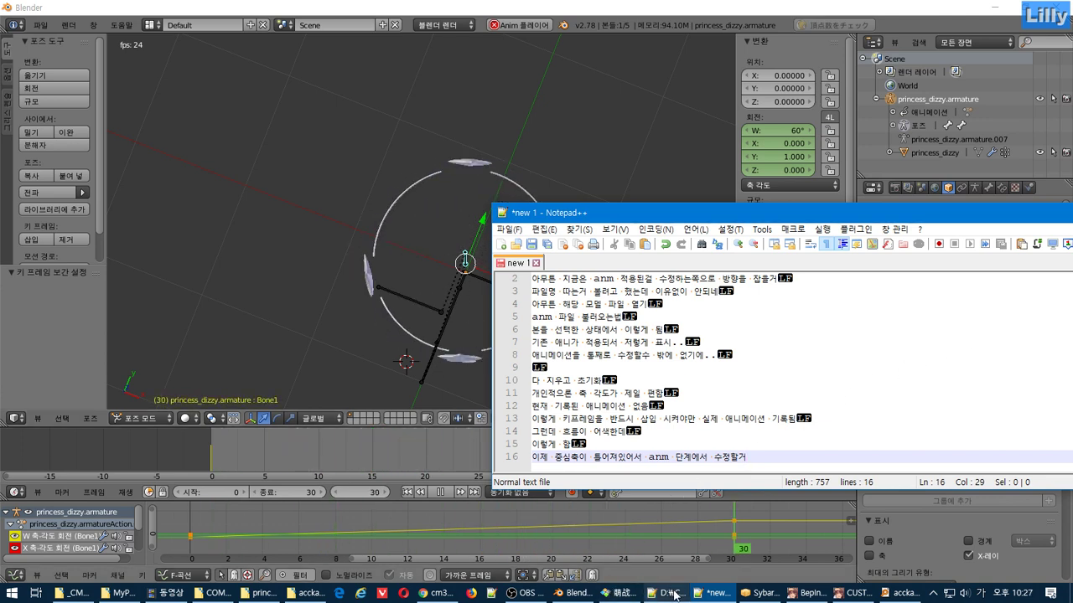
# Add the line "잠시 menu 단계에서 테스트.." below the note about the anm stage
pyautogui.press('Return')
pyautogui.write('ㅈ')
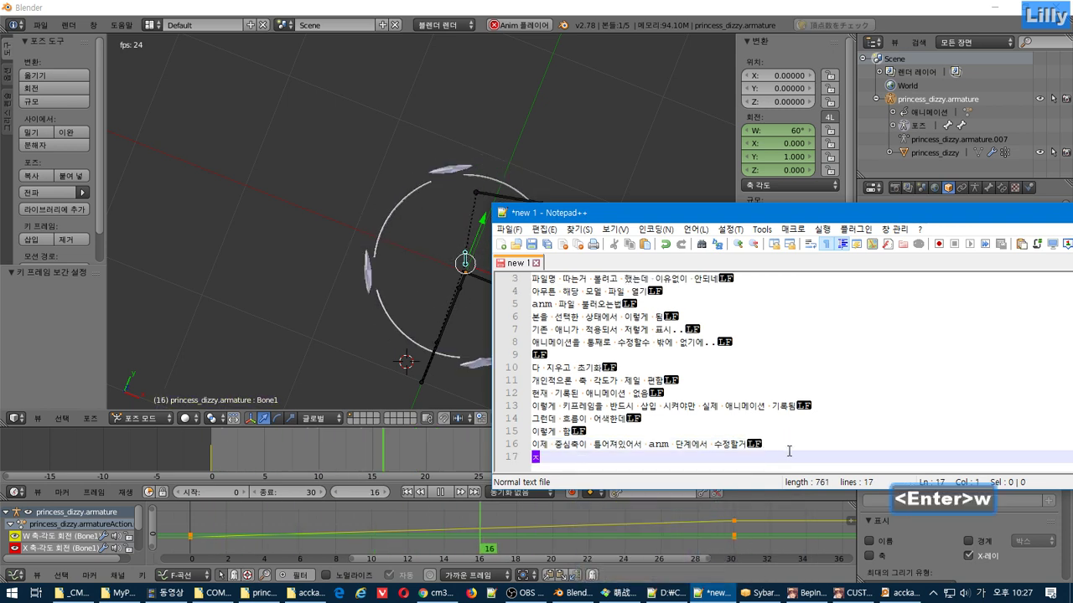
pyautogui.write('시')
pyautogui.press('Hangul')
pyautogui.write('nem')
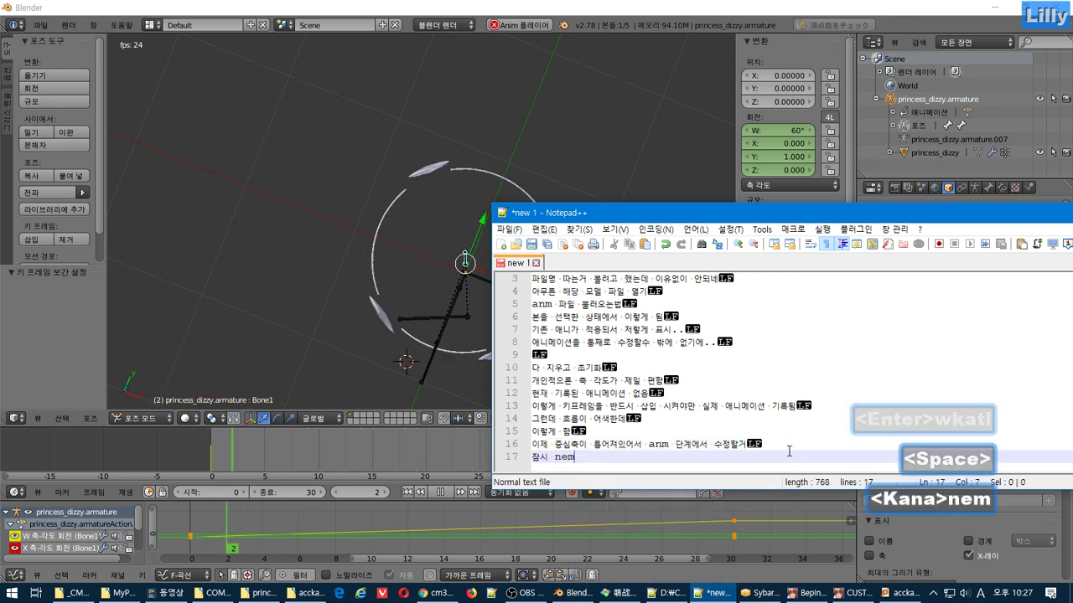
pyautogui.press('BackSpace')
pyautogui.press('BackSpace')
pyautogui.press('BackSpace')
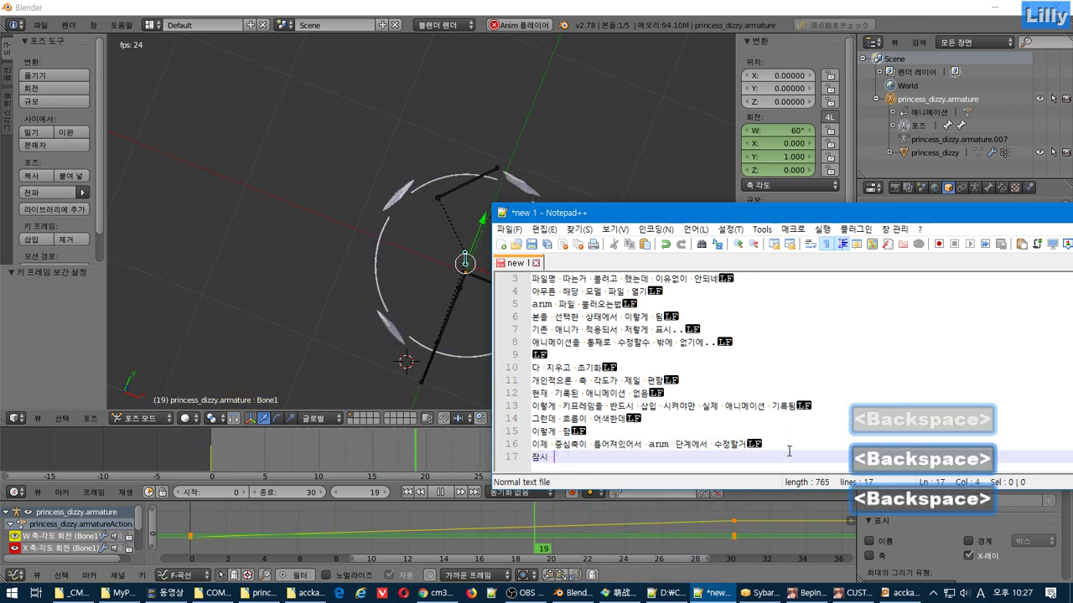
pyautogui.write('menu')
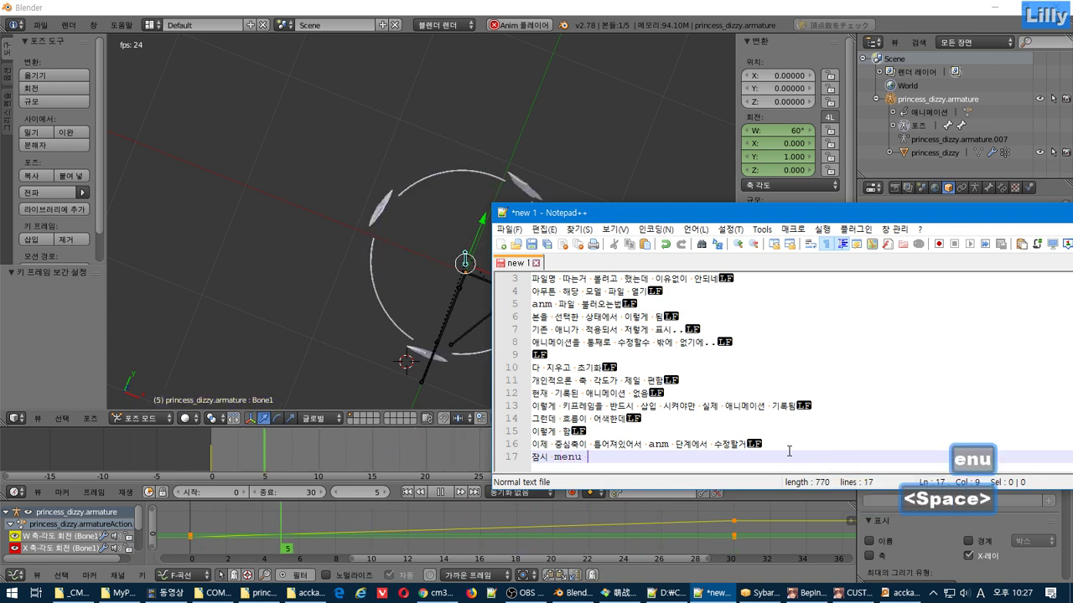
pyautogui.press('Hangul')
pyautogui.write('단ㄱ')
pyautogui.write('계에서 테스트..')
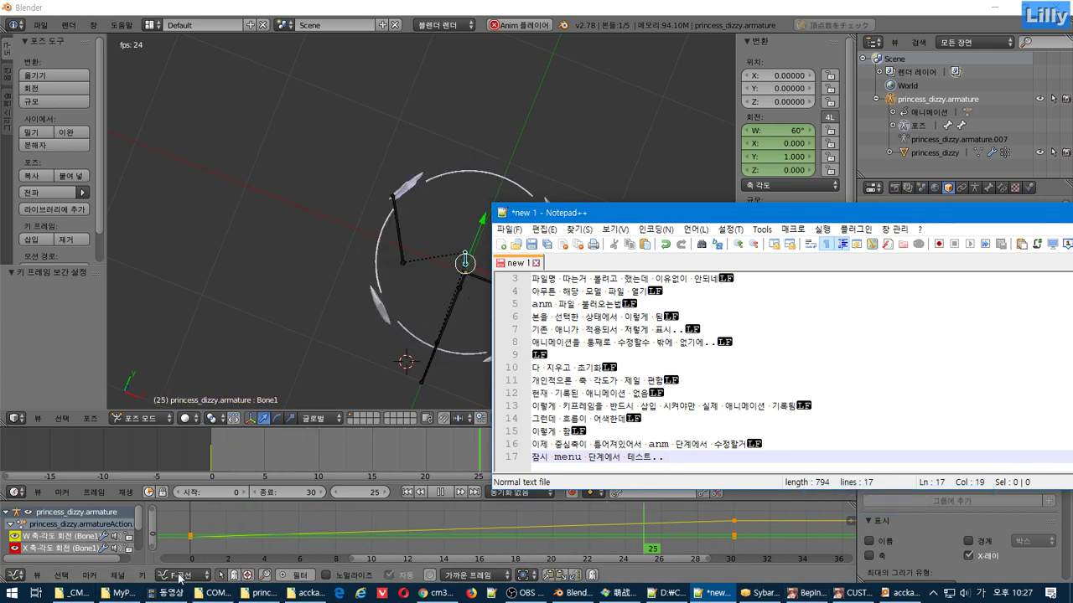
pyautogui.click(306, 593)
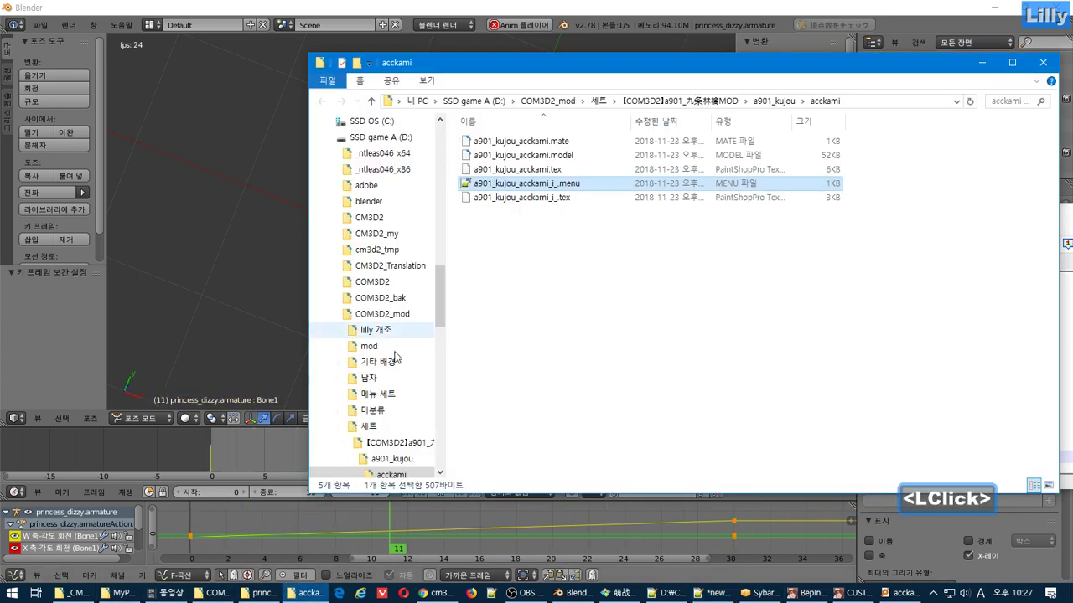
pyautogui.click(522, 183)
pyautogui.hotkey('ctrl', 'w')
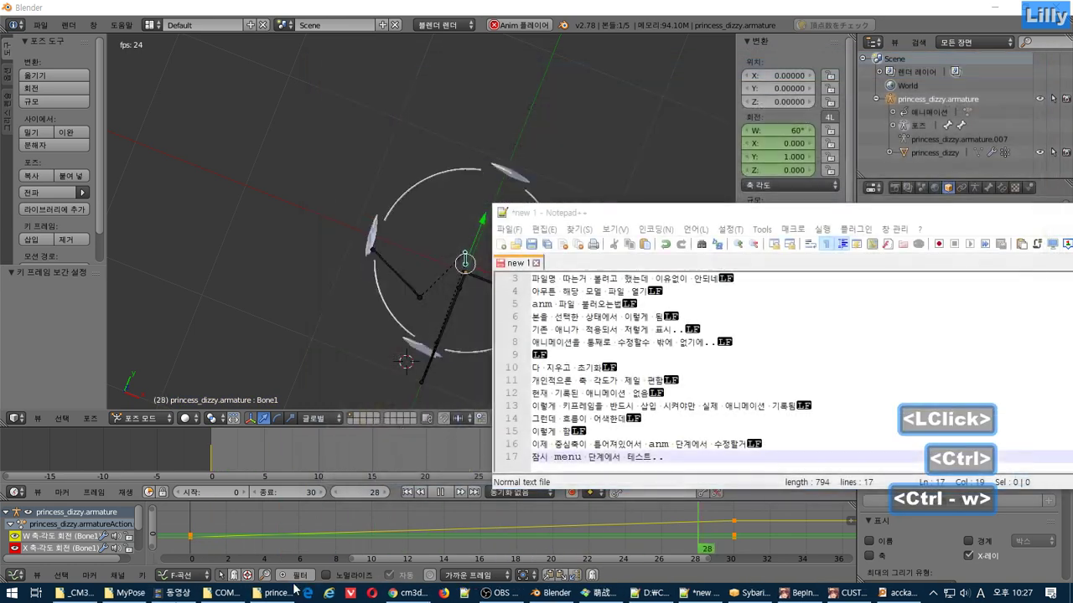
# Open princess_dizzy.menu from the princess_dizzy folder with [CM3D2]menu編集.exe in the _CM3D2_Toolkit_PR2 folder
pyautogui.click(277, 593)
pyautogui.click(80, 593)
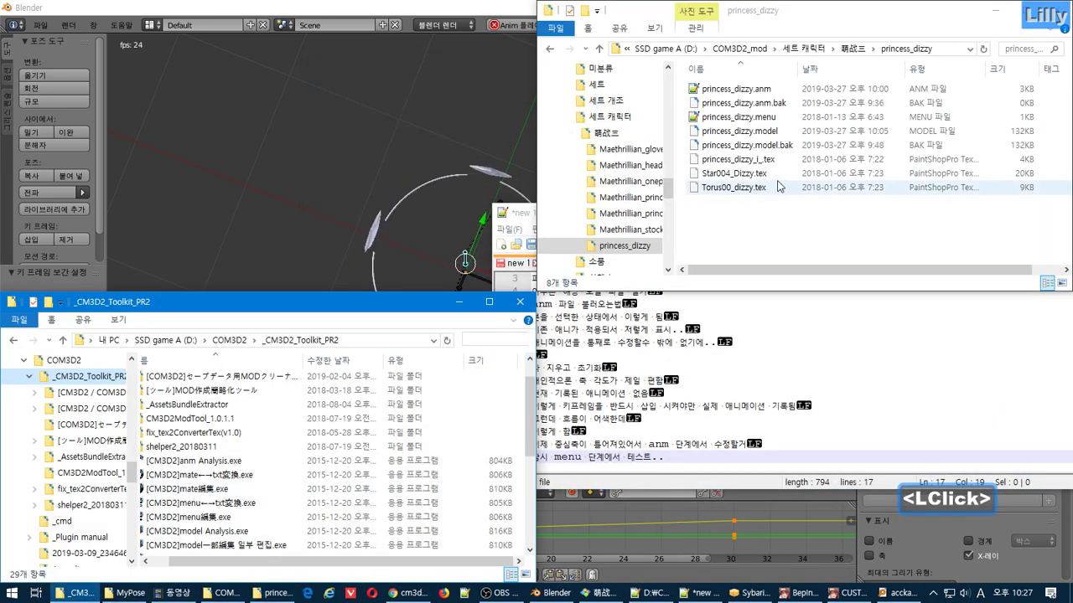
pyautogui.moveTo(754, 117); pyautogui.dragTo(339, 517)
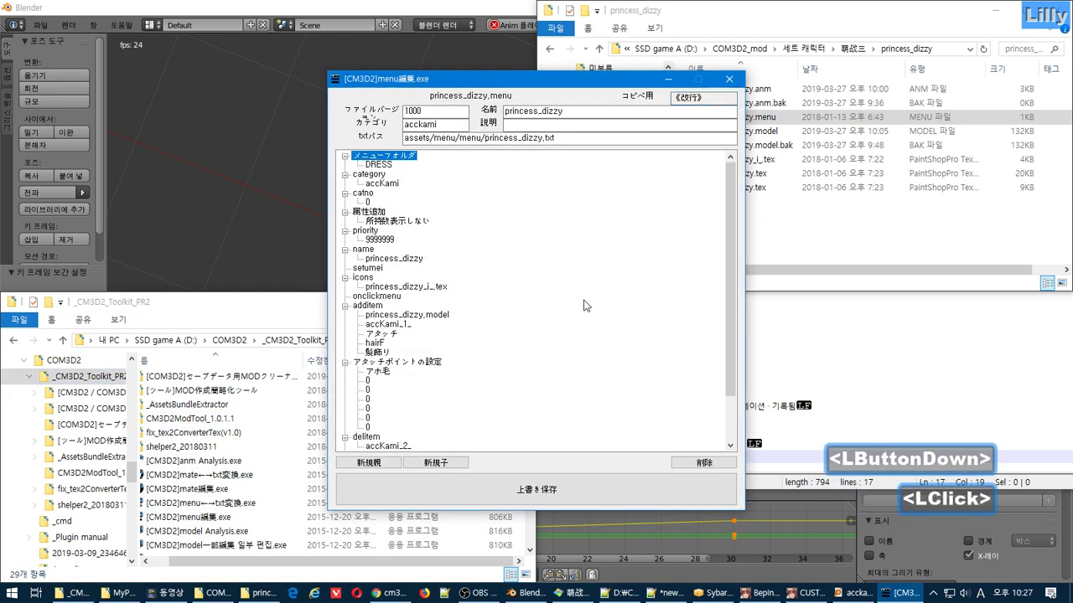
# Select the first coordinate under アタッチポイントの設定 and check the coordinate order on the cm3d2_menu wiki page
pyautogui.scroll(-3, 585, 306)
pyautogui.click(368, 324)
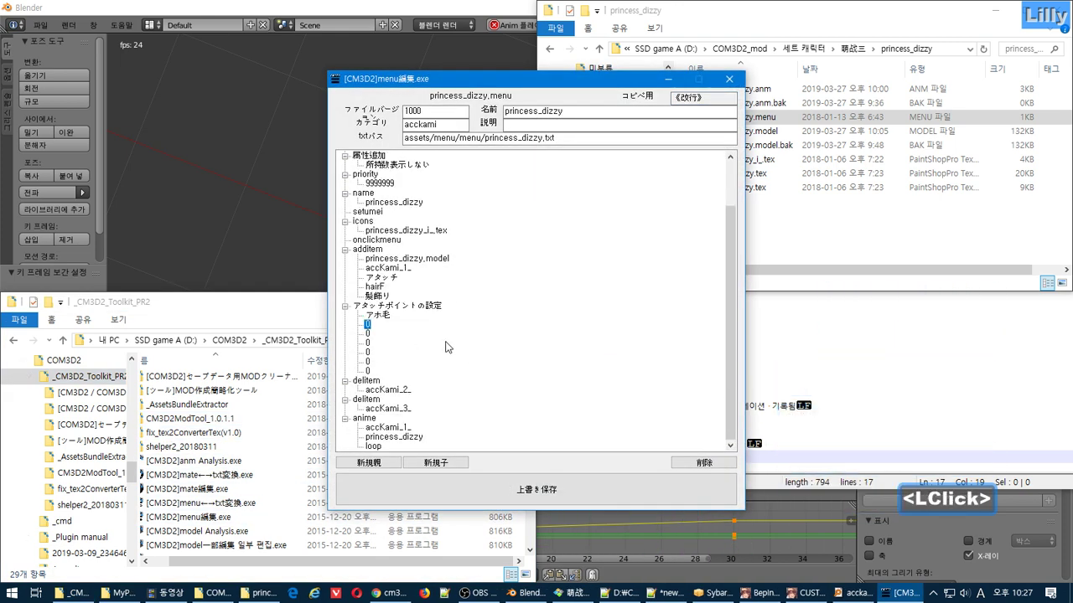
pyautogui.click(391, 593)
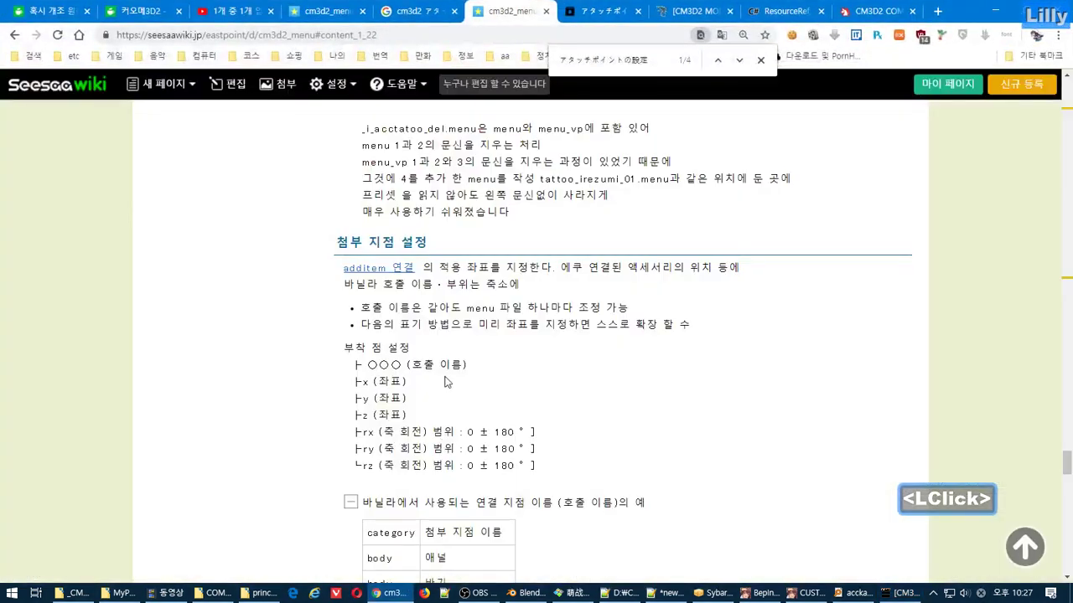
pyautogui.scroll(-1, 472, 391)
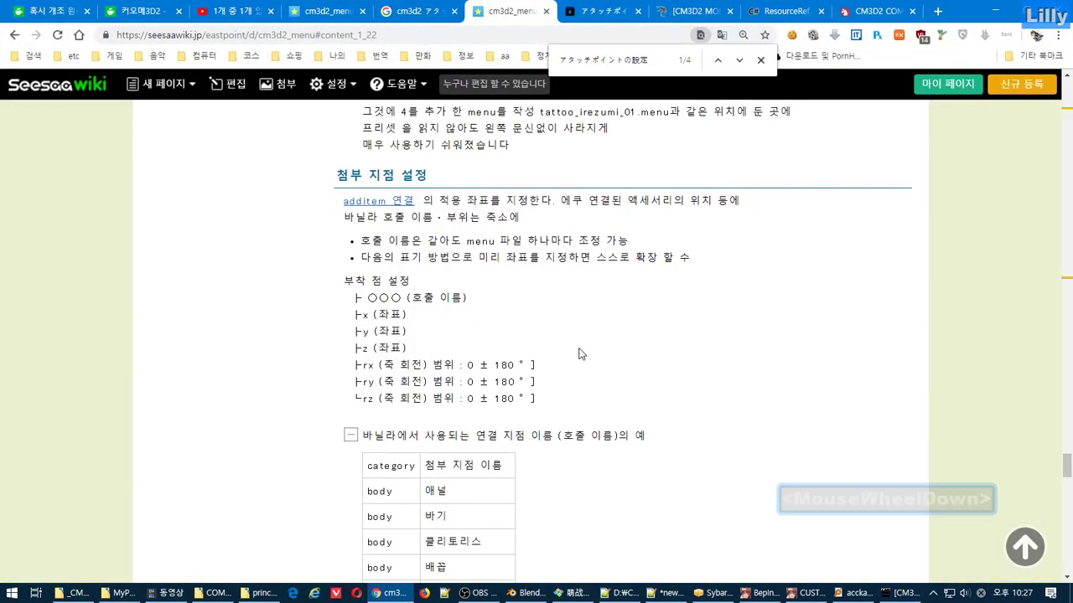
# Return to the menu editor, set the first アタッチポイントの設定 coordinate to -100 and overwrite princess_dizzy.menu
pyautogui.hotkey('alt', 'Tab')
pyautogui.press('F2')
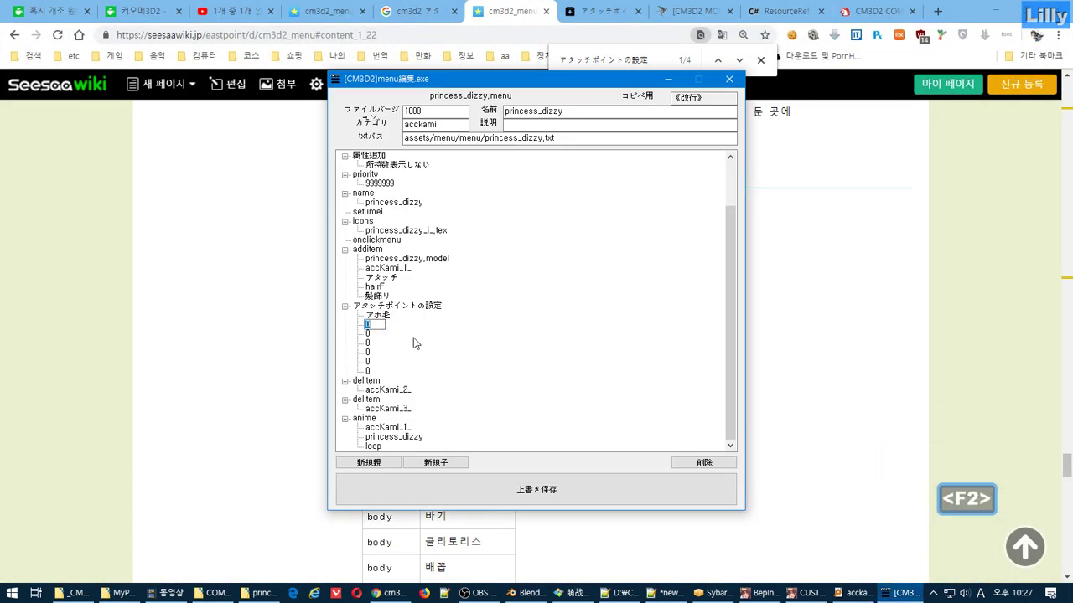
pyautogui.write('-')
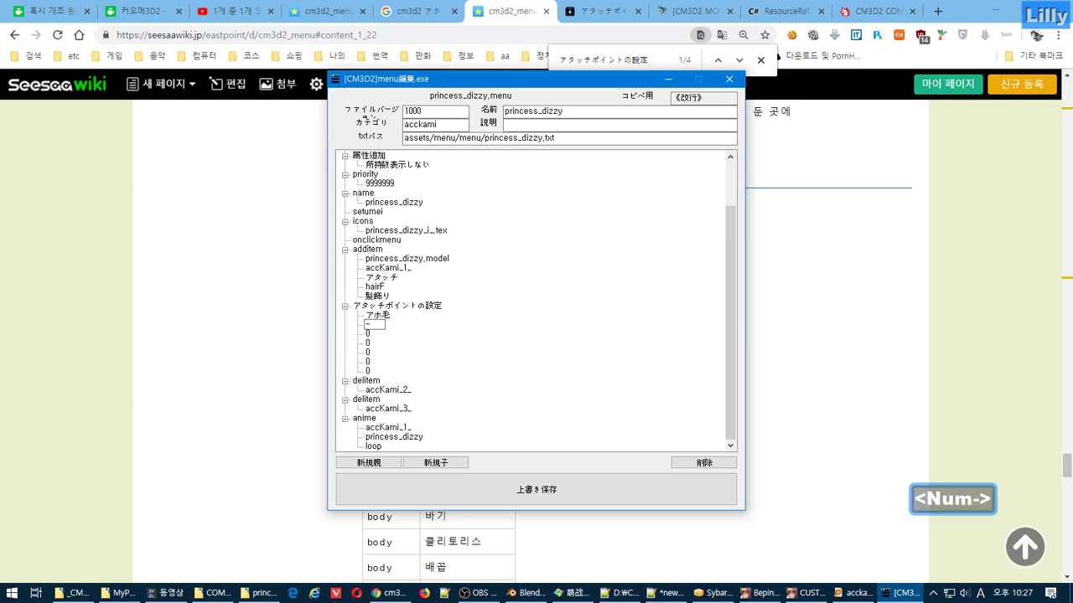
pyautogui.write('100')
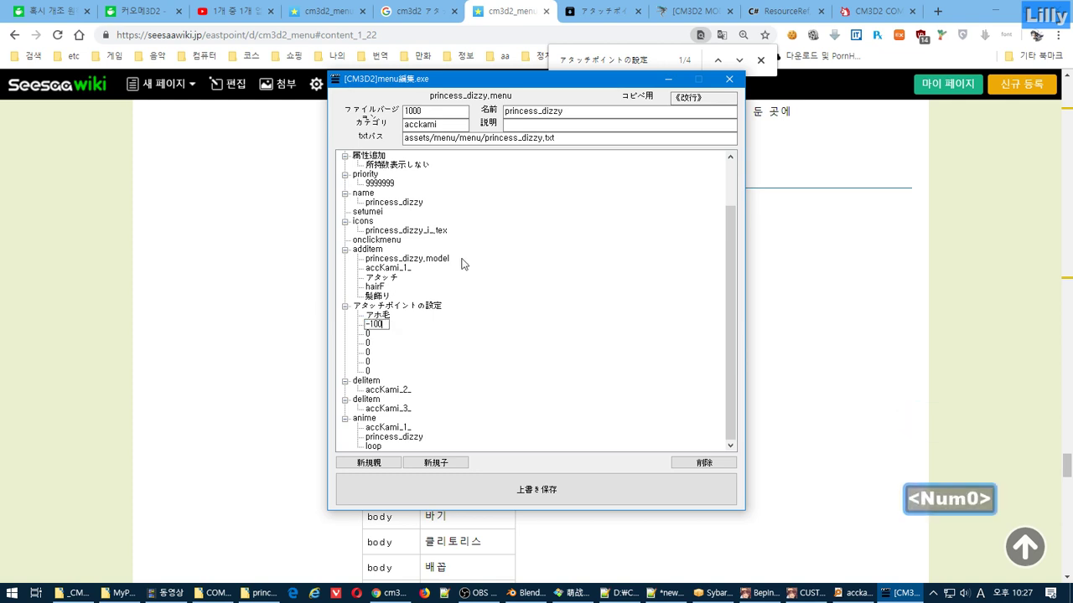
pyautogui.click(505, 497)
pyautogui.click(581, 337)
# Switch to CUSTOM ORDER MAID 3D 2 and open the PropMyItem window
pyautogui.hotkey('alt', 'Tab')
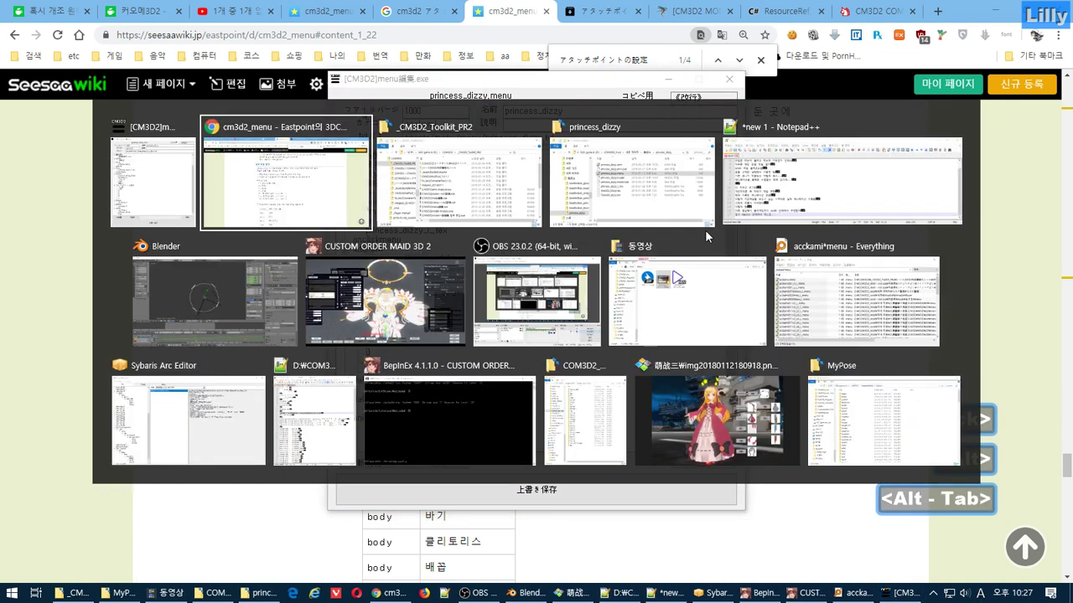
pyautogui.keyDown('alt'); pyautogui.click(400, 342); pyautogui.keyUp('alt')
pyautogui.hotkey('shift', 'i')
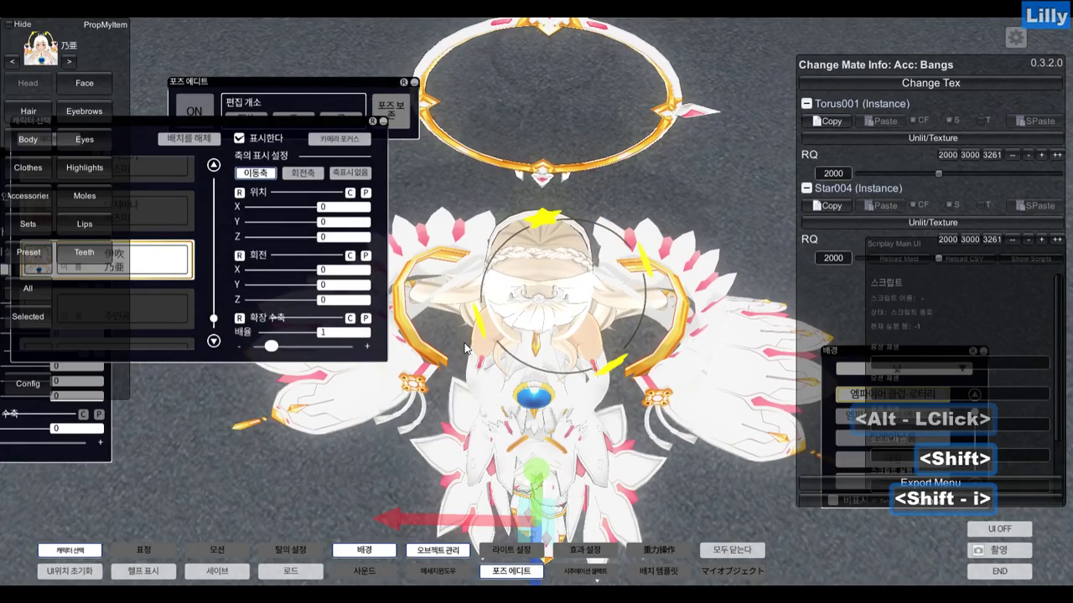
pyautogui.hotkey('alt', 'Tab')
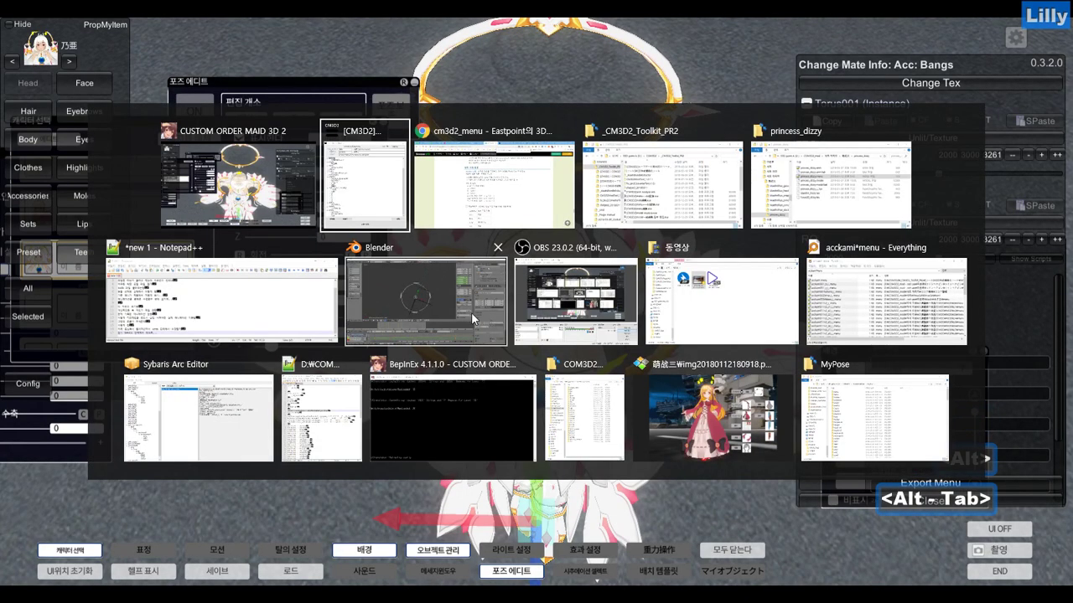
pyautogui.keyDown('alt'); pyautogui.click(414, 14); pyautogui.keyUp('alt')
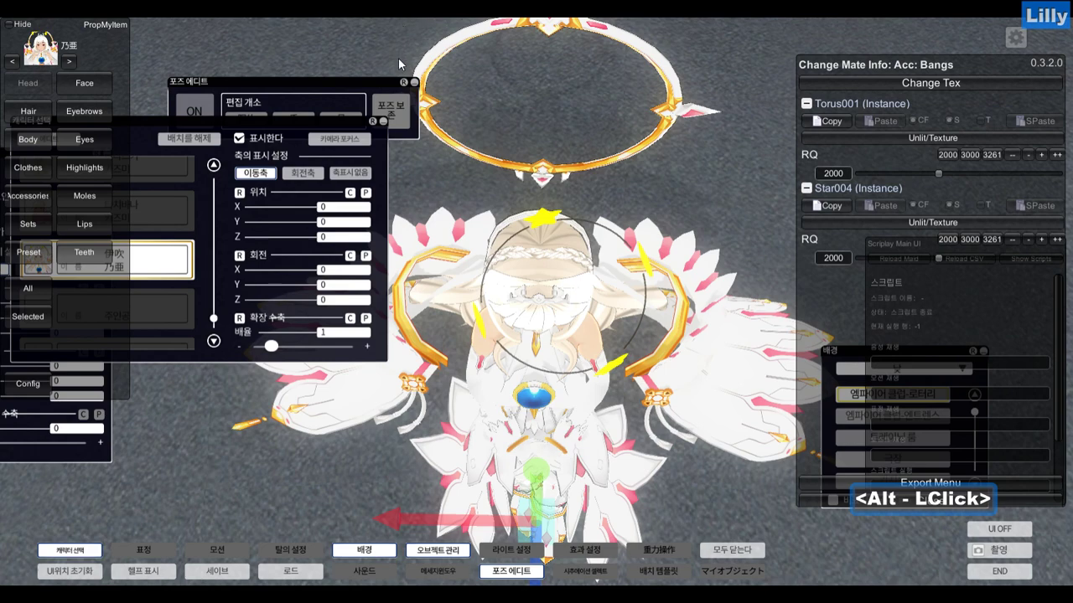
# Switch to Notepad++, add the line "아오 로딩" and move its window off the character's head
pyautogui.hotkey('alt', 'Tab')
pyautogui.press('Tab')
pyautogui.press('Tab')
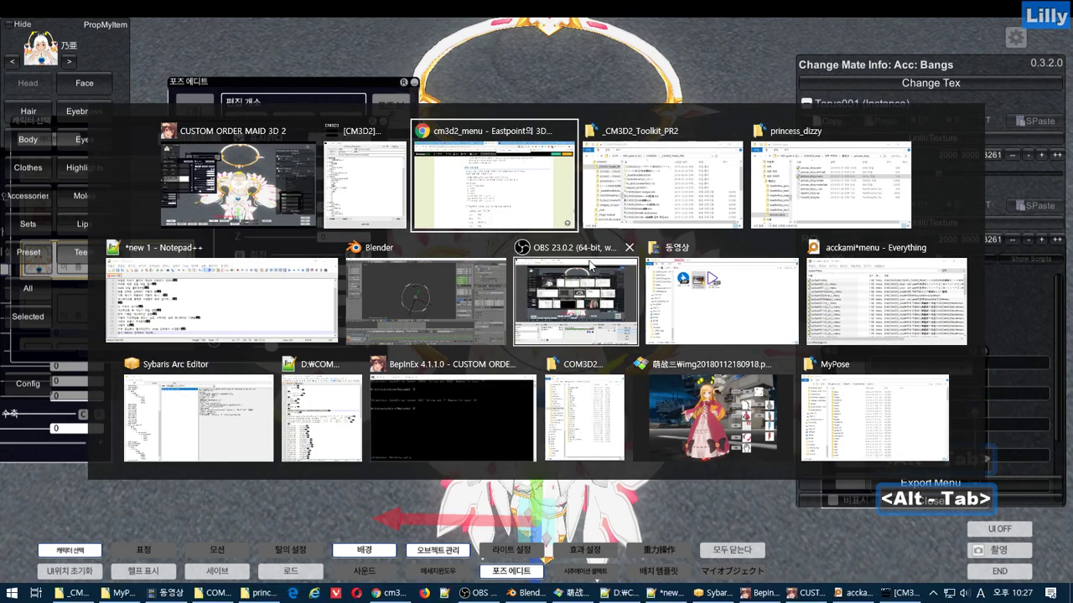
pyautogui.keyDown('alt'); pyautogui.click(251, 302); pyautogui.keyUp('alt')
pyautogui.press('Return')
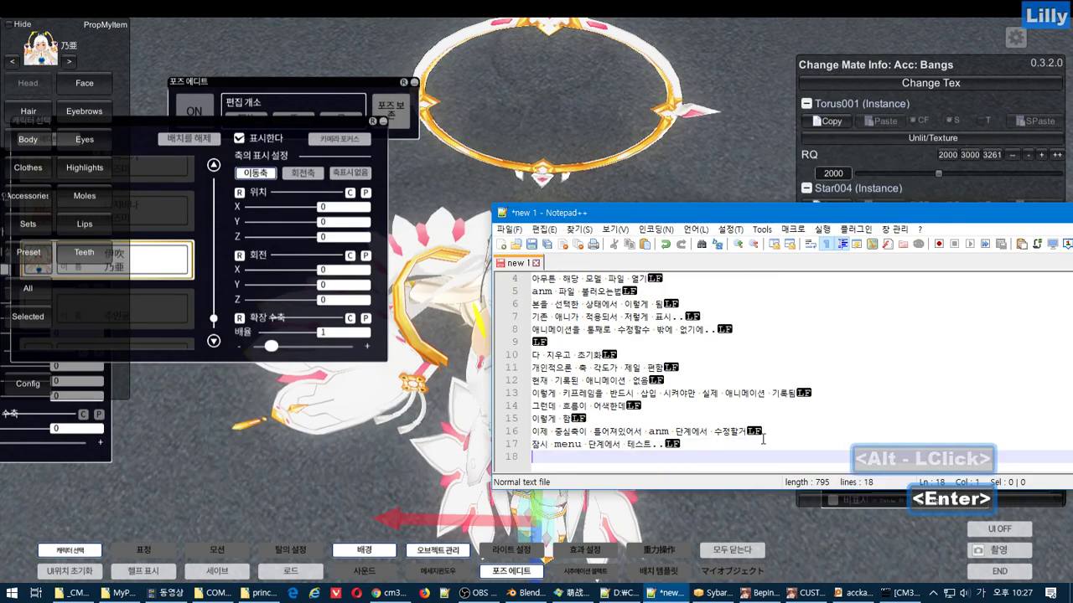
pyautogui.write('아오 ㄹ')
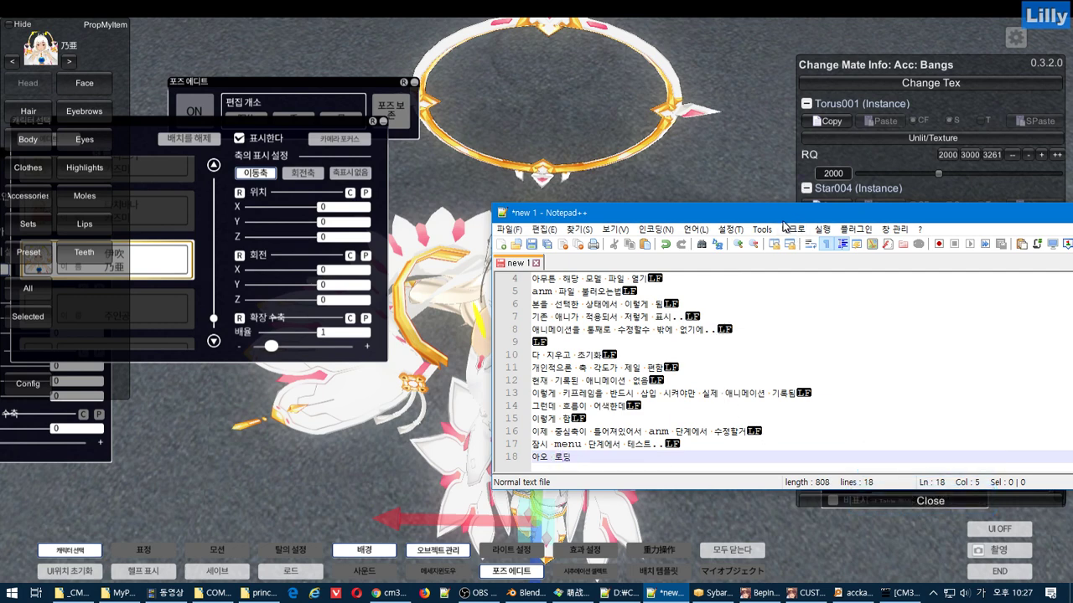
pyautogui.moveTo(784, 226); pyautogui.dragTo(554, 441)
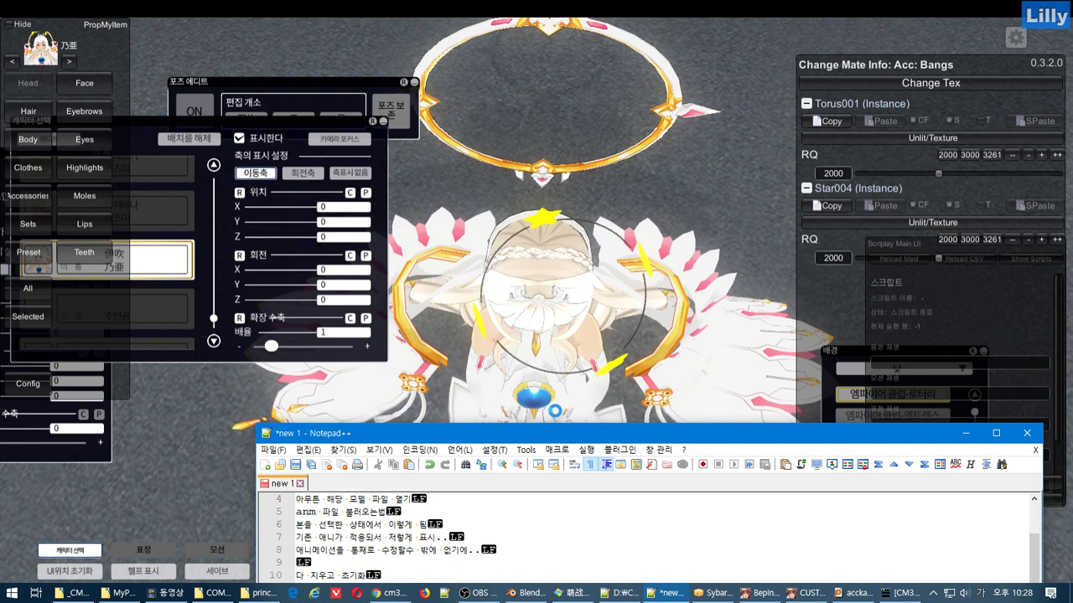
# Back in CUSTOM ORDER MAID 3D 2, apply the grey ring item near the end of the Bangs accessories
pyautogui.click(553, 412)
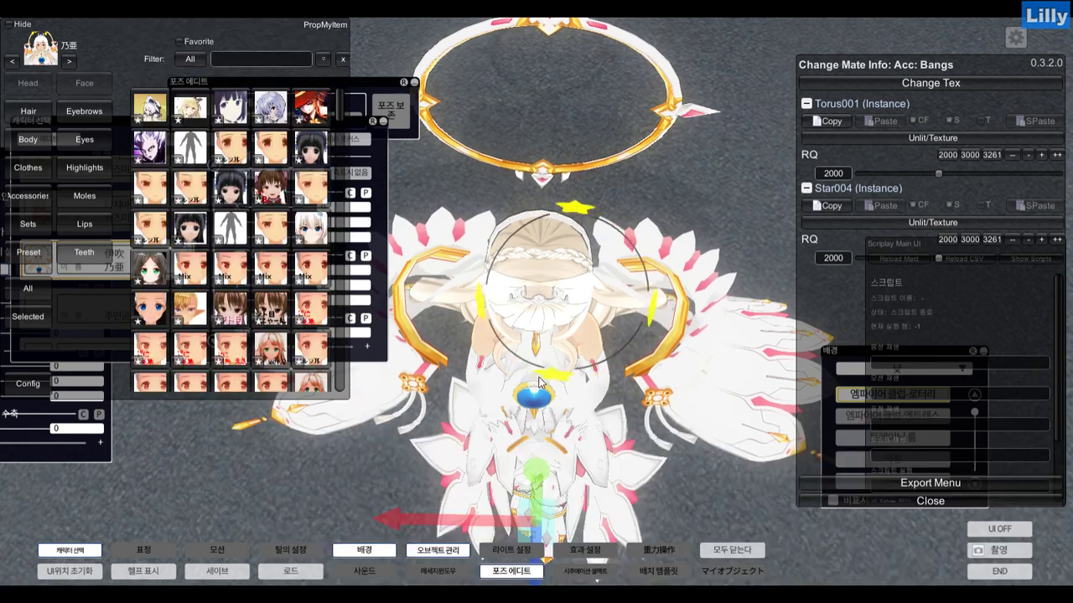
pyautogui.click(28, 195)
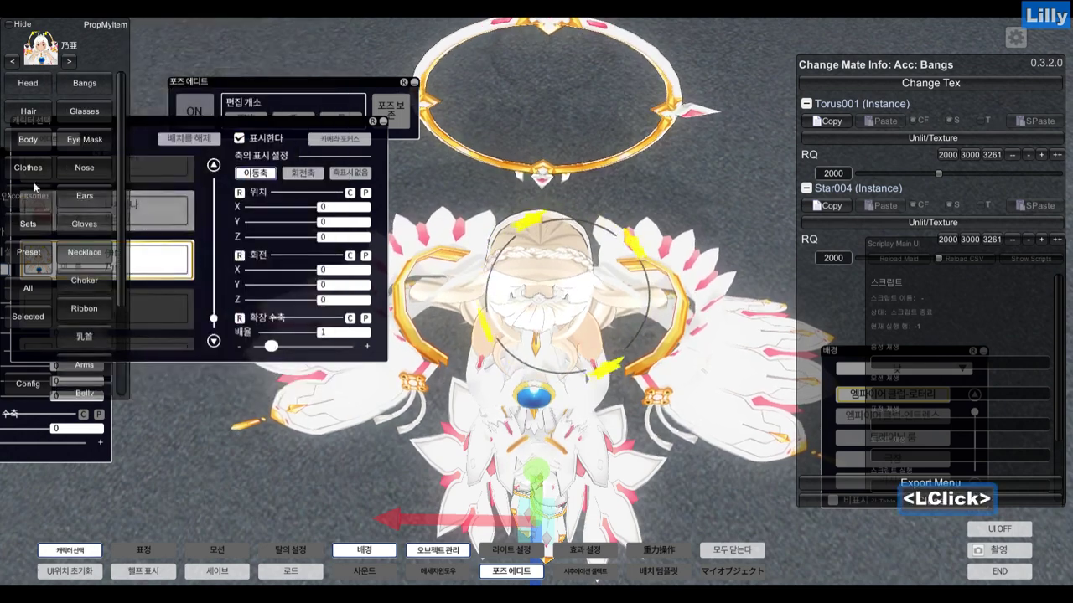
pyautogui.click(105, 87)
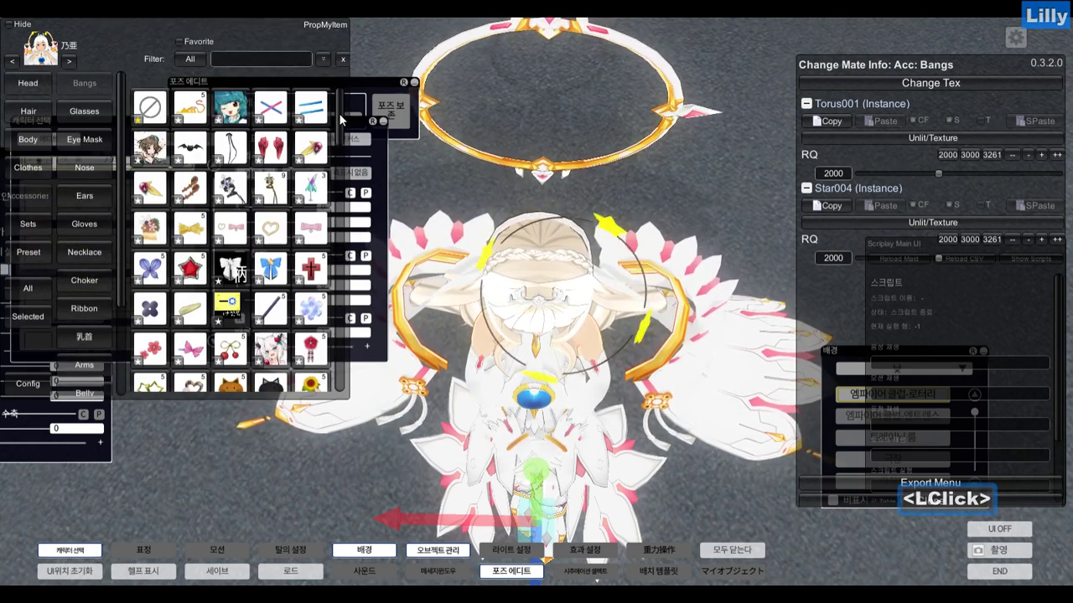
pyautogui.moveTo(340, 109); pyautogui.dragTo(346, 368)
pyautogui.click(243, 372)
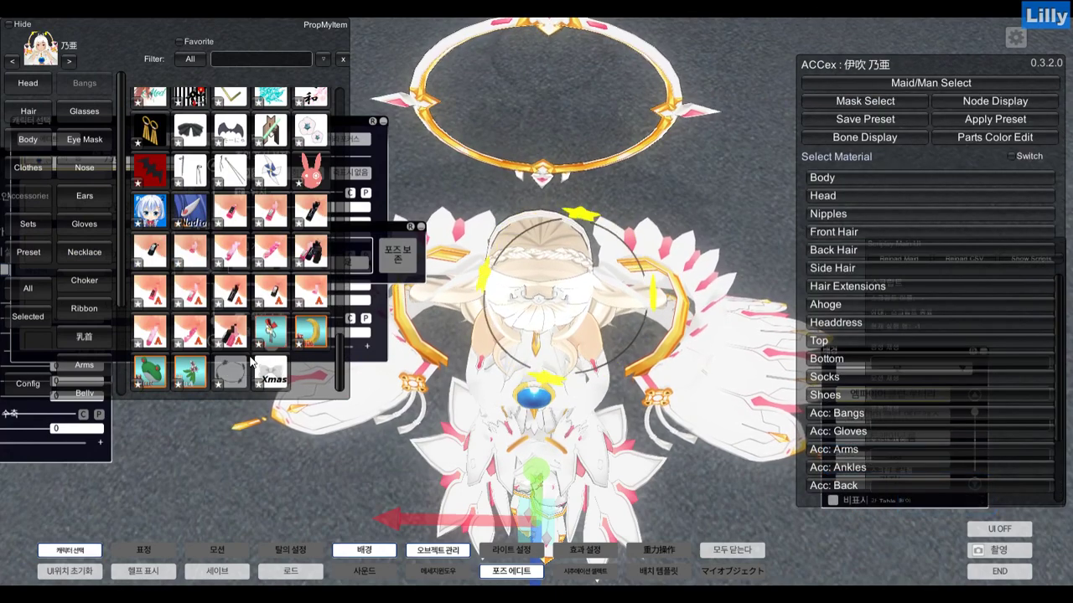
# Delete the アタッチポイントの設定 entry in the menu editor, overwrite princess_dizzy.menu and return to CUSTOM ORDER MAID 3D 2
pyautogui.hotkey('alt', 'Tab')
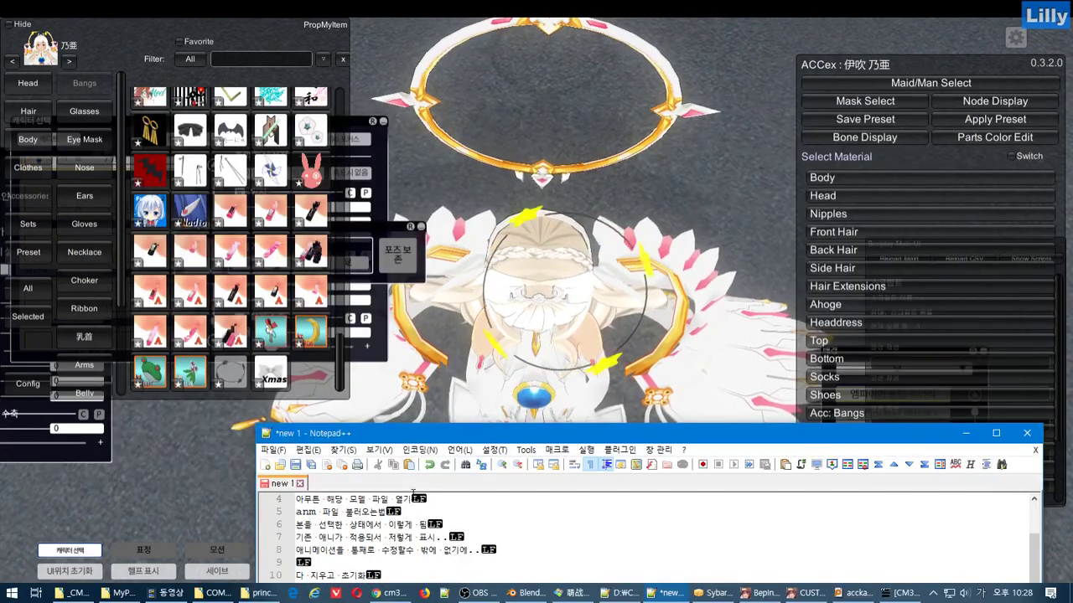
pyautogui.click(914, 596)
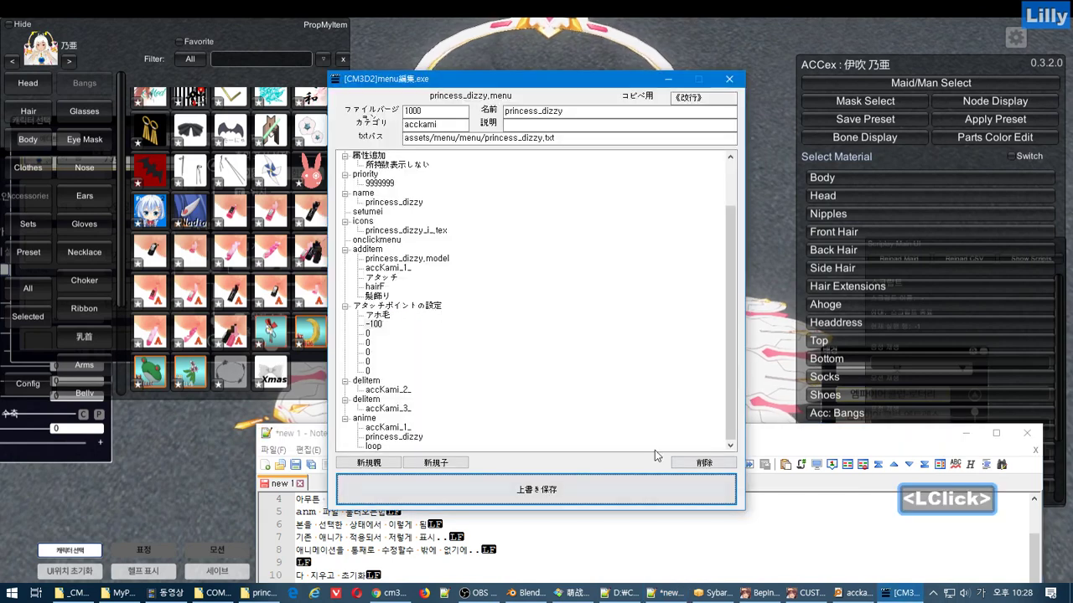
pyautogui.click(435, 307)
pyautogui.click(608, 489)
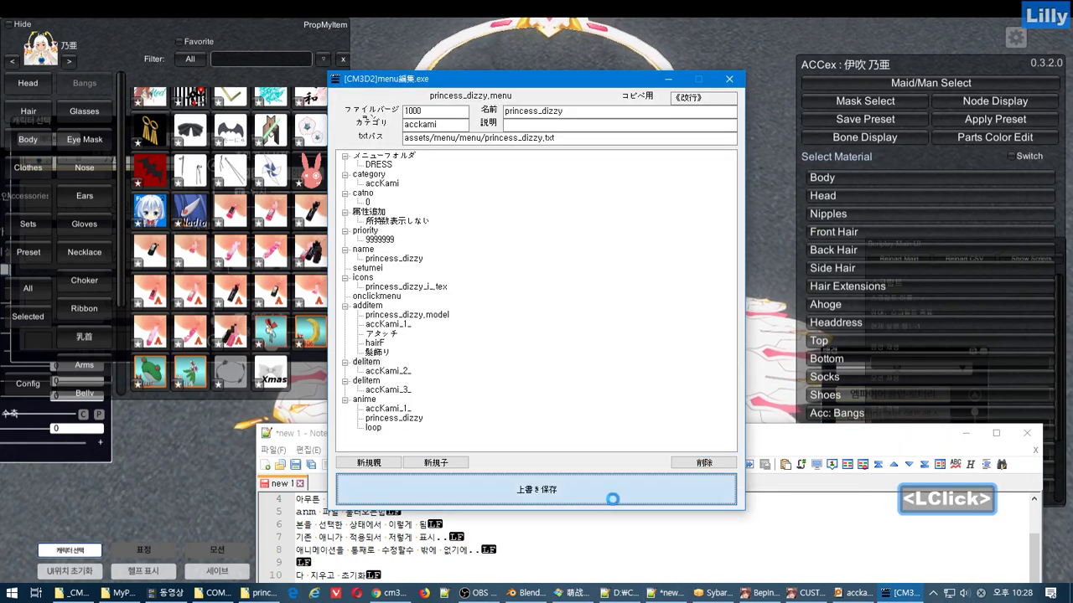
pyautogui.click(580, 337)
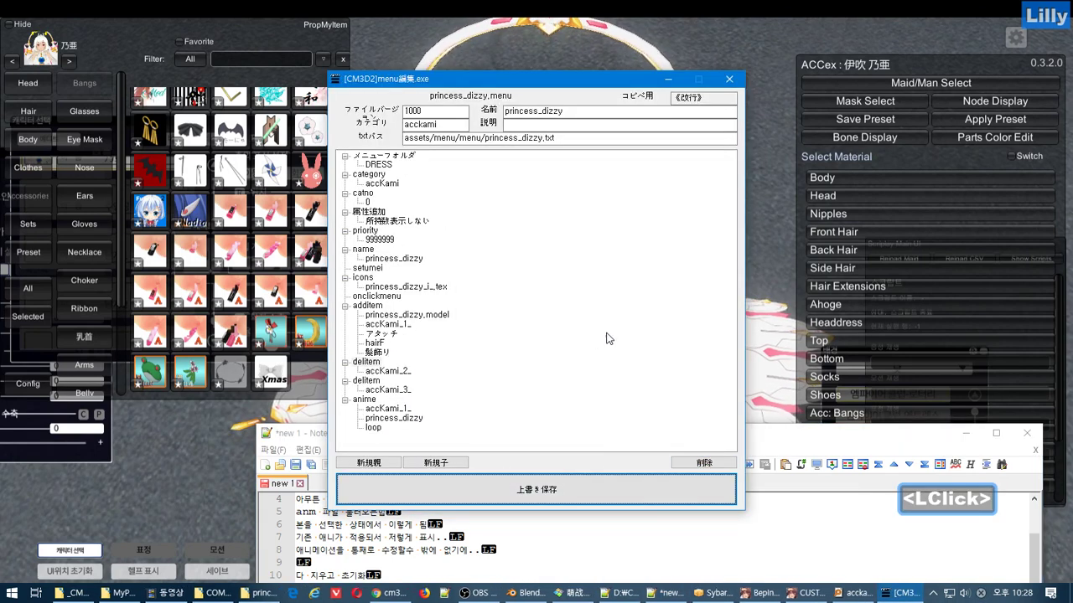
pyautogui.click(758, 382)
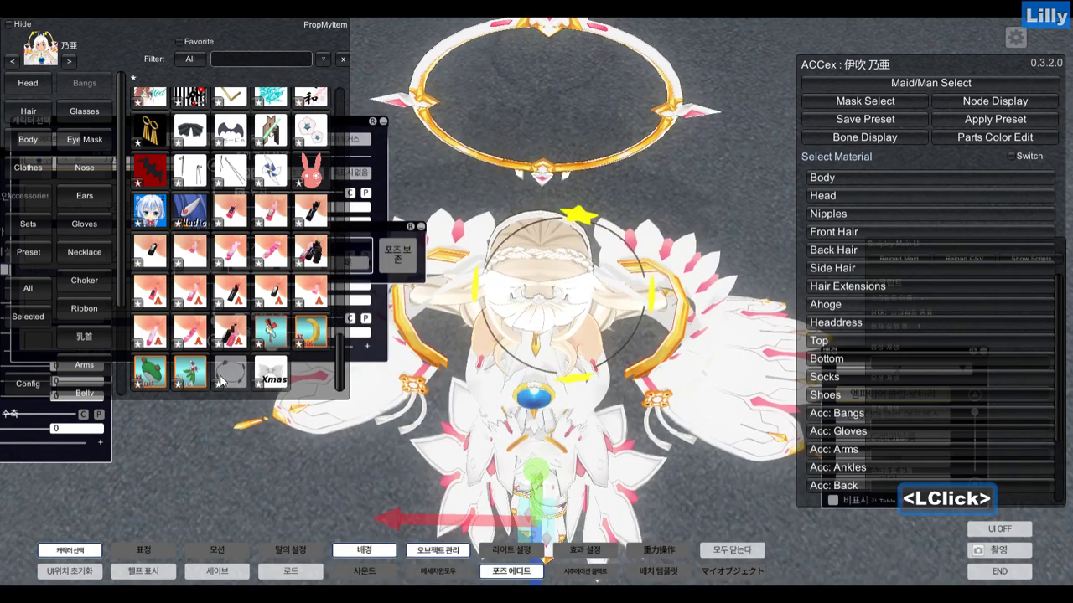